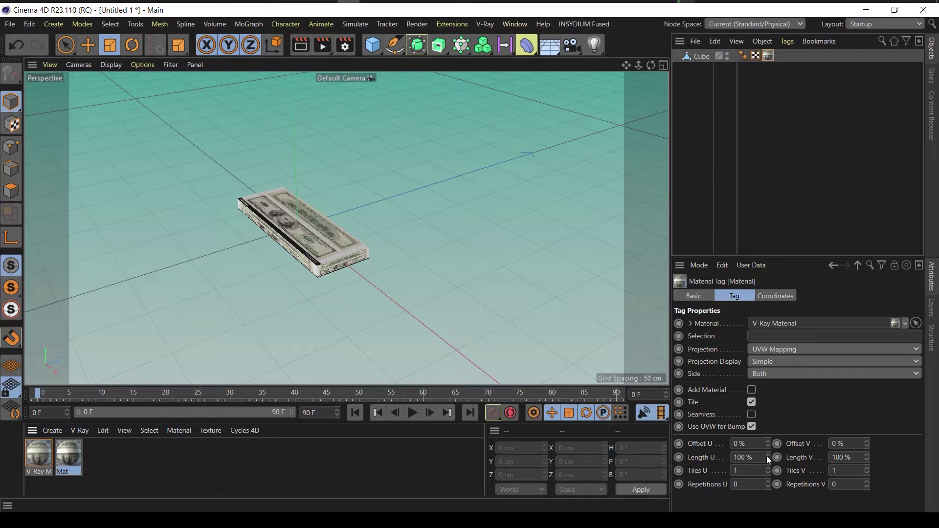
- Stretch the cube's V-Ray Material to Length U 109 % and Length V 241.59 %, with Offset V at -113 %
drag(768, 457, 767, 449)
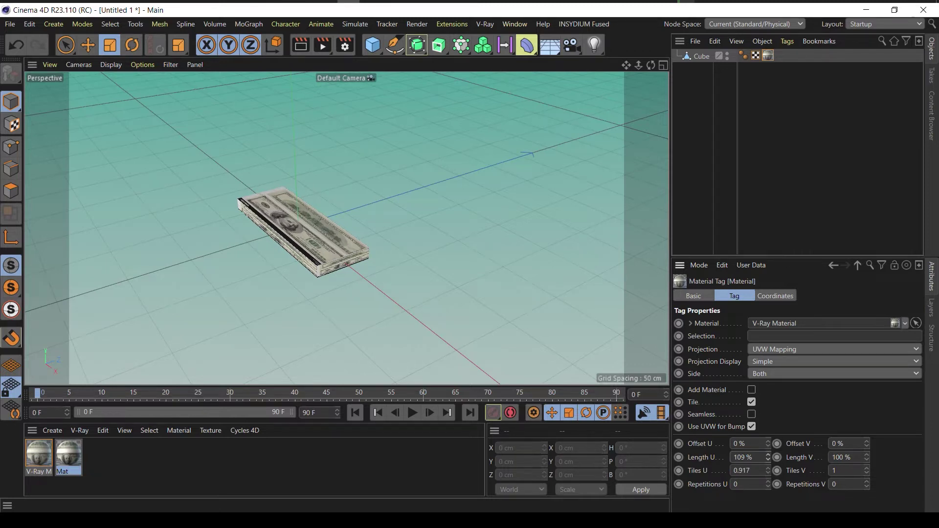
drag(867, 461, 867, 427)
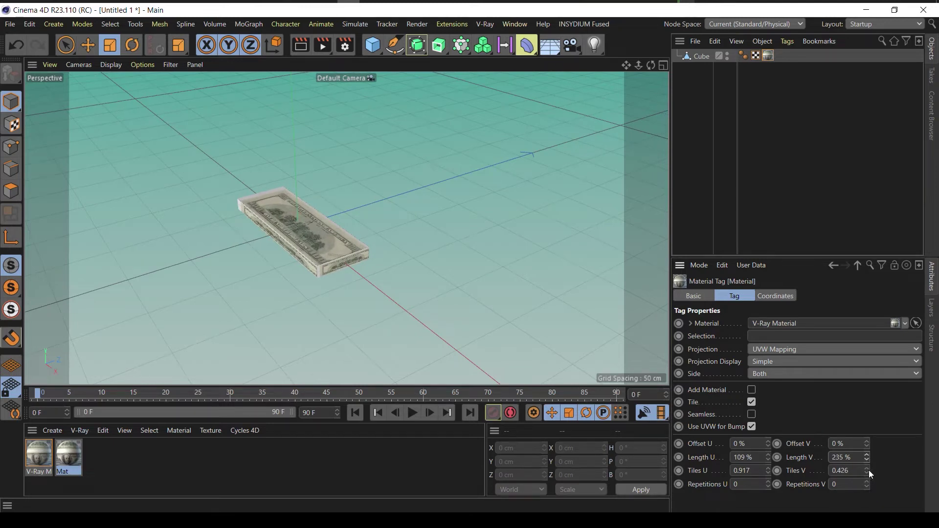
drag(868, 470, 869, 475)
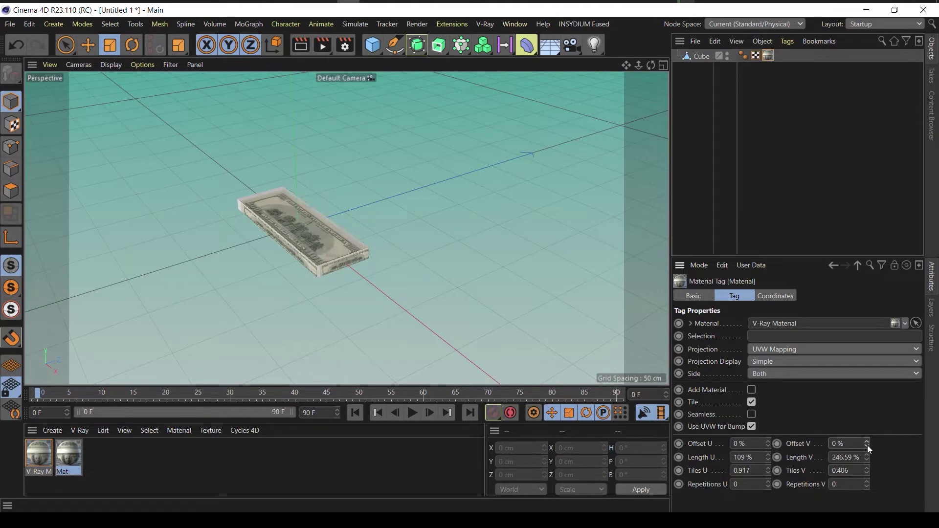
drag(868, 445, 867, 459)
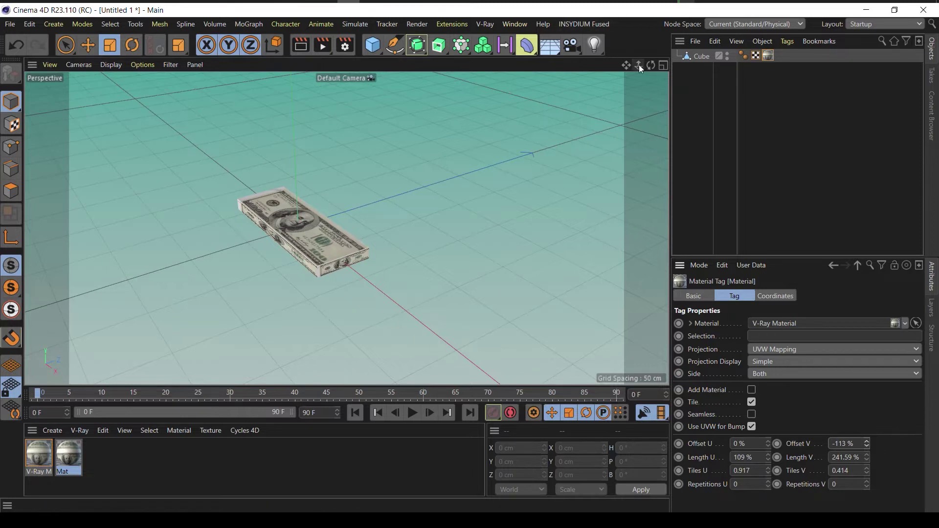
- Pick the cube's long side face and scale the cube's texture along Y to about 126 cm in texture mode
mouse_move(651, 65)
mouse_down()
mouse_move(670, 37)
mouse_move(658, 32)
mouse_move(658, 102)
mouse_move(619, 83)
mouse_move(662, 80)
mouse_move(614, 98)
mouse_move(673, 44)
mouse_move(631, 98)
mouse_move(654, 67)
mouse_up()
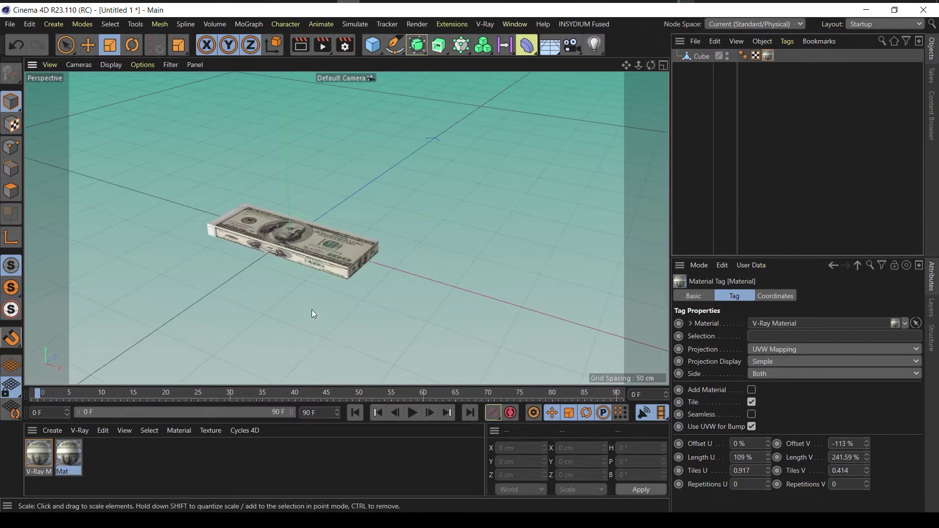
click(307, 262)
click(11, 191)
click(261, 246)
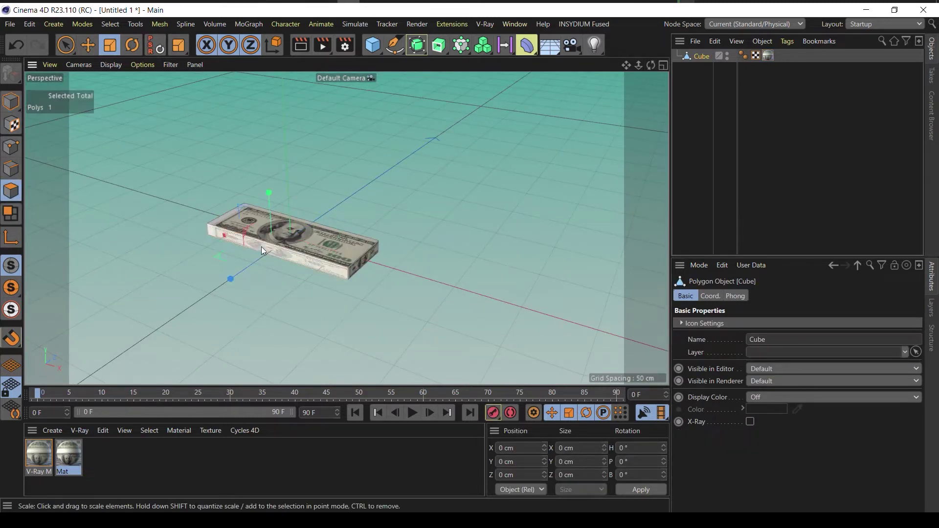
click(11, 125)
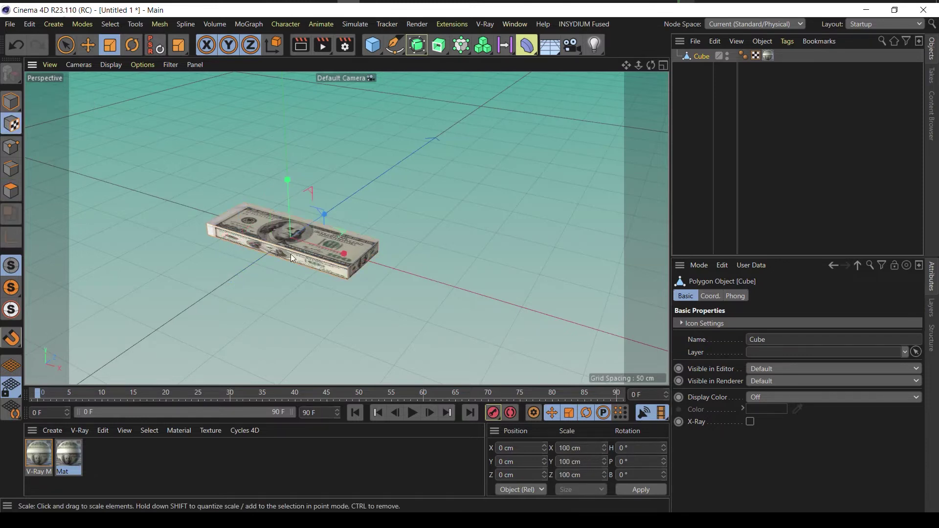
drag(290, 257, 301, 163)
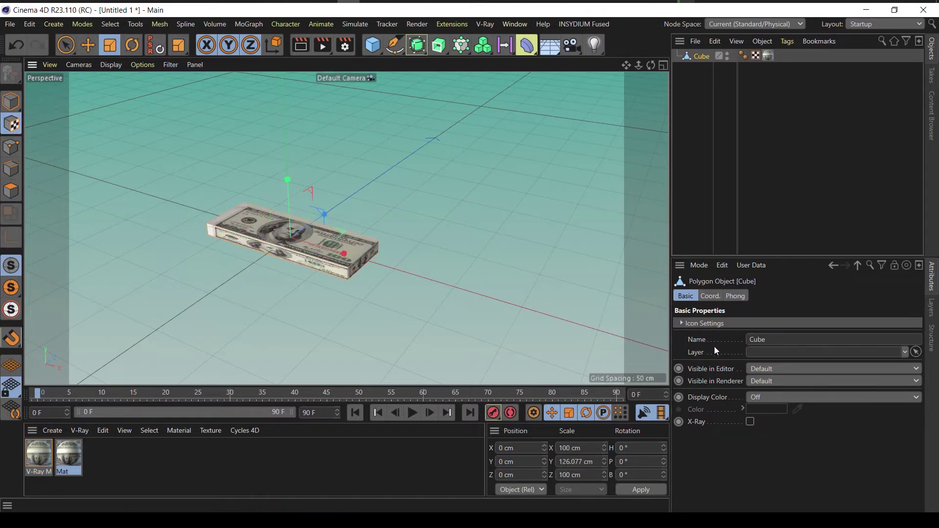
- Tile the cube's V-Ray Material with Length U 108.489 %, Length V 25.615 % and Offset U -2 %
click(711, 296)
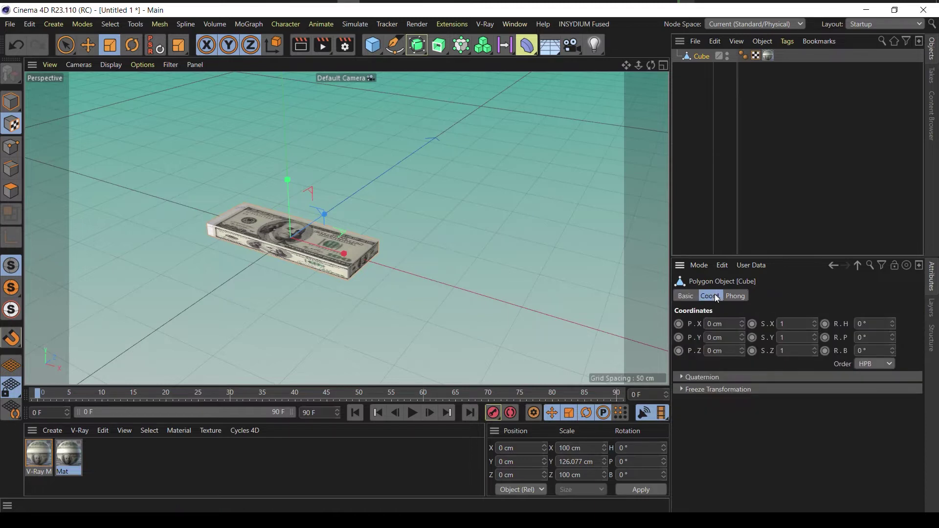
click(736, 296)
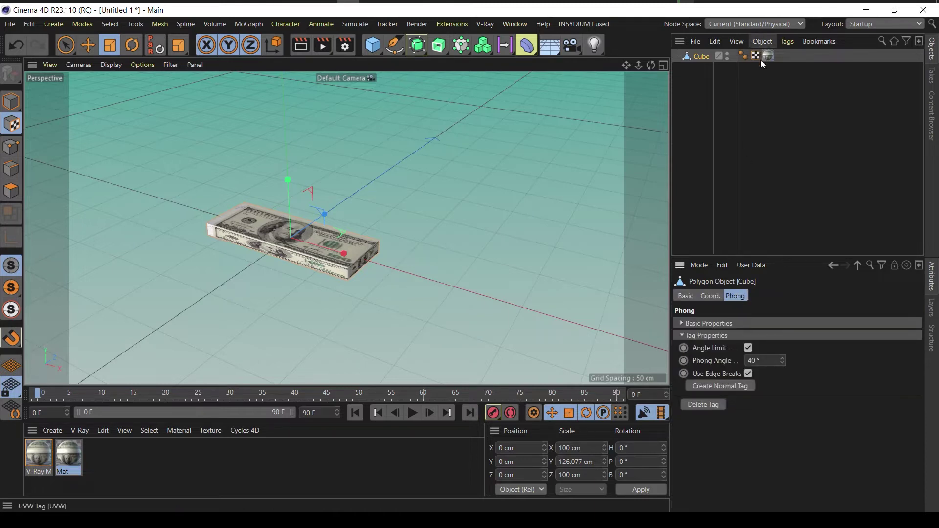
click(776, 53)
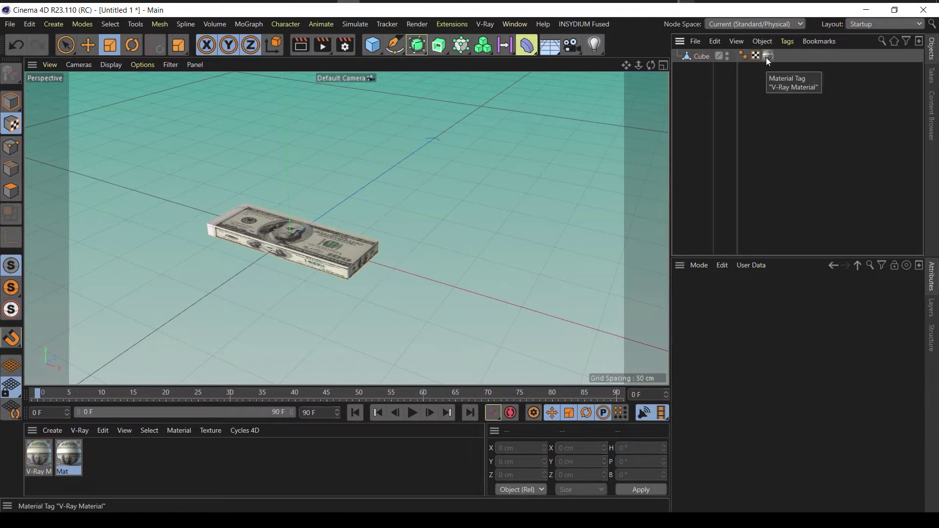
click(766, 56)
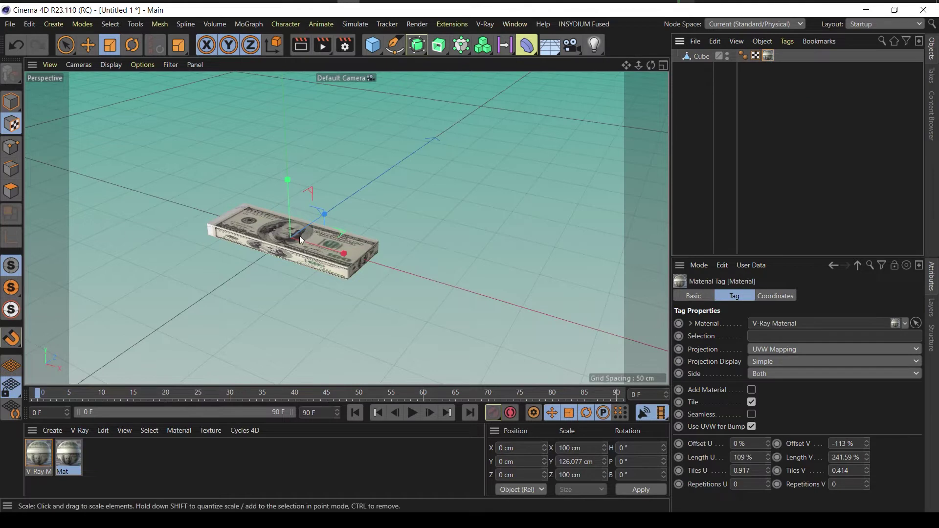
drag(767, 455, 869, 471)
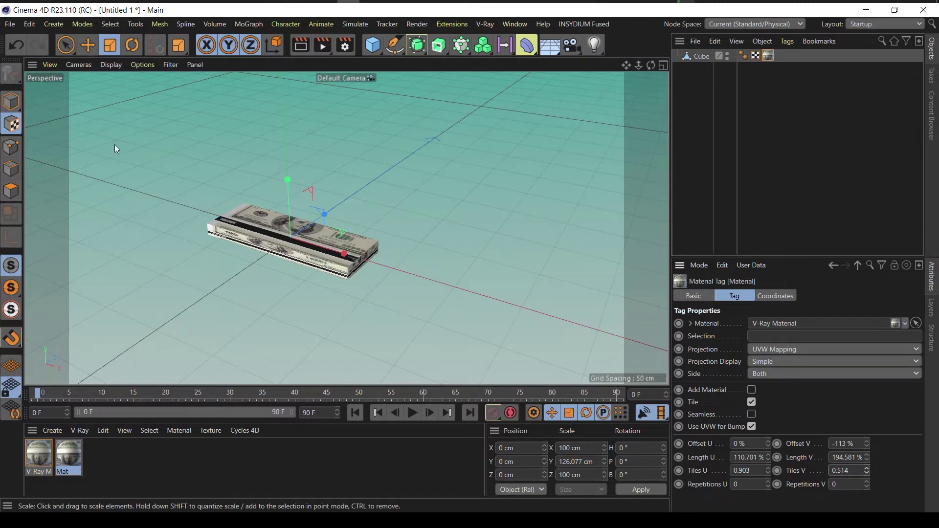
mouse_move(866, 473)
mouse_down()
mouse_move(867, 446)
mouse_move(867, 475)
mouse_up()
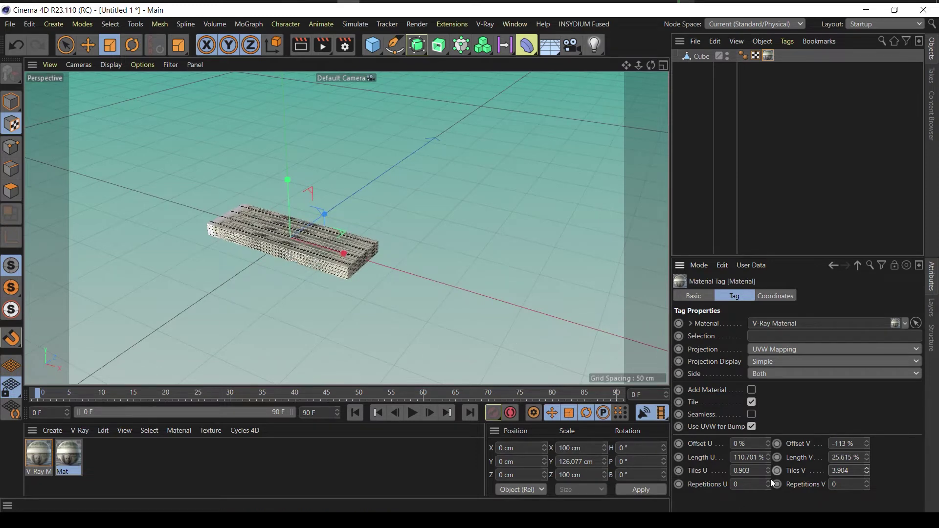
drag(766, 469, 768, 445)
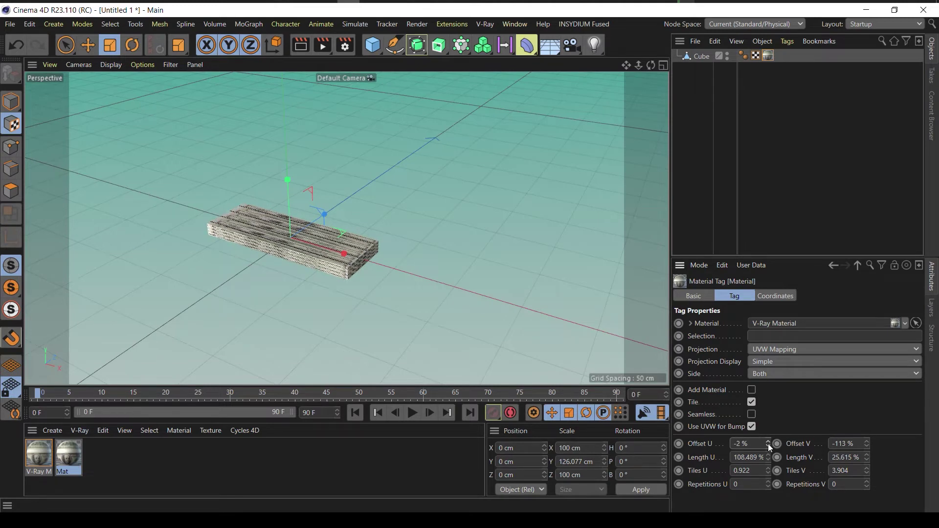
- Select the cube's top face and apply the Mat material to it
click(12, 192)
click(272, 229)
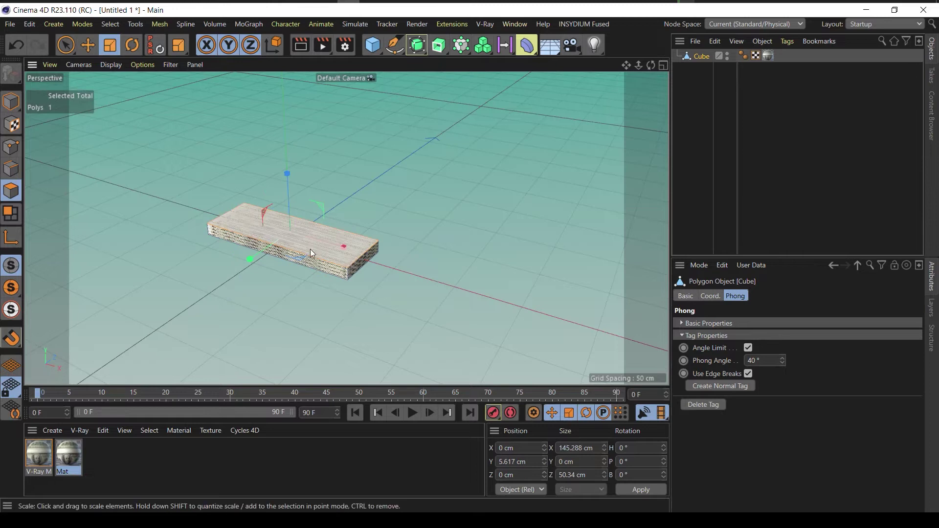
drag(83, 470, 295, 231)
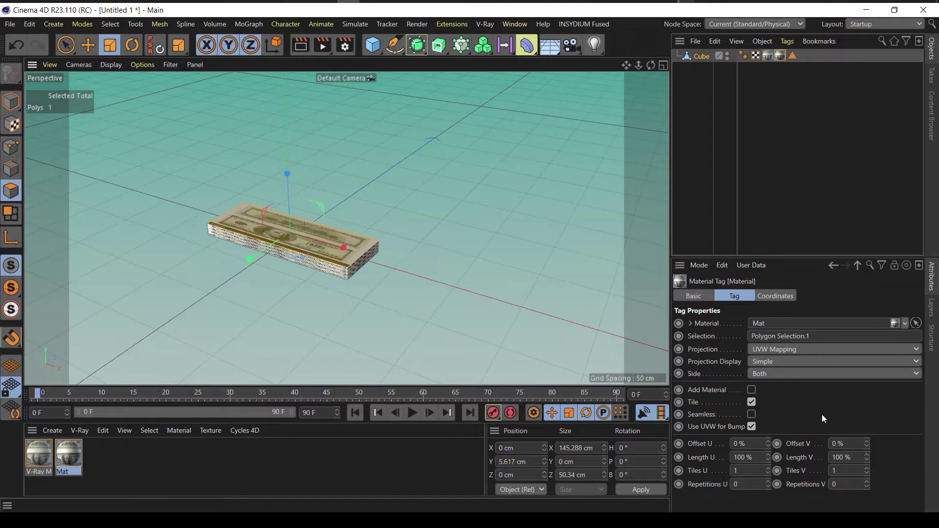
- Fit the Mat texture to the top face with Length U 110.246 %, Length V 245 %, Offset U -4 % and Offset V -119 %
mouse_move(768, 457)
mouse_down()
mouse_move(787, 456)
mouse_move(762, 471)
mouse_up()
drag(866, 457, 895, 456)
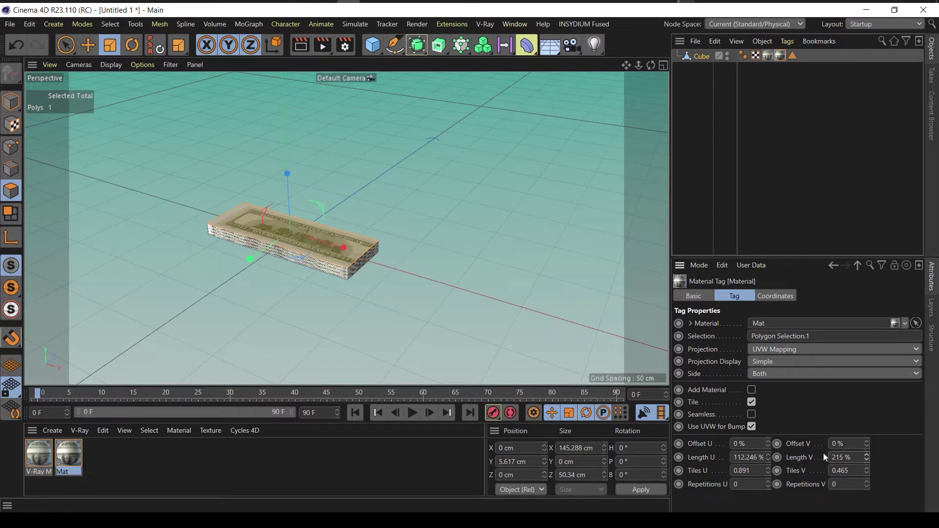
drag(768, 456, 782, 457)
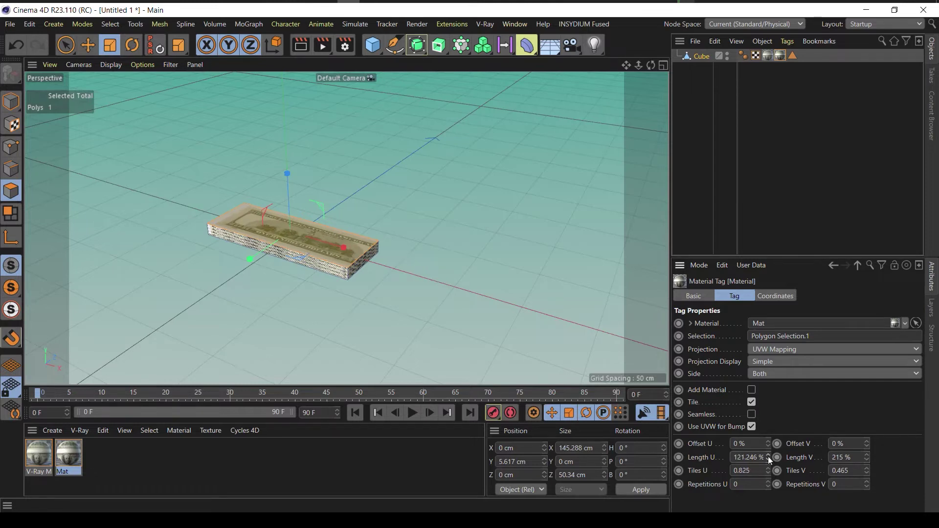
drag(866, 444, 835, 444)
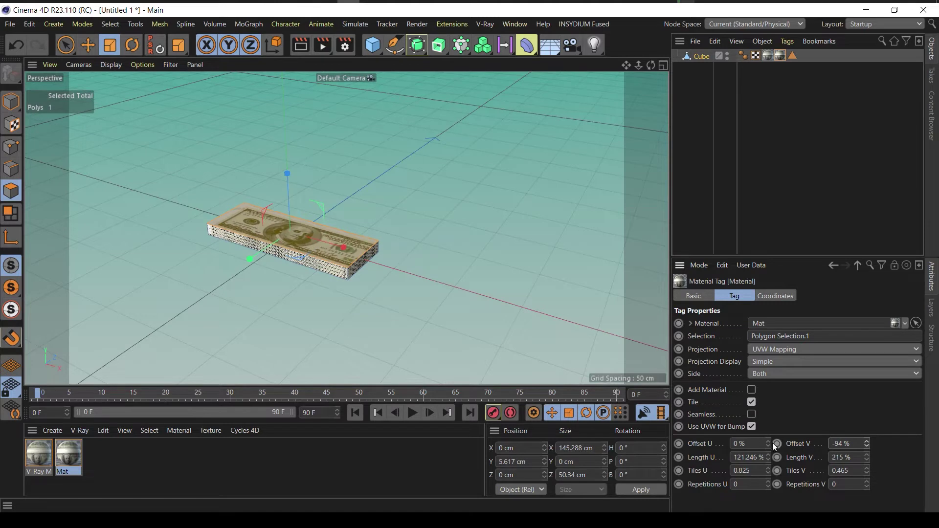
drag(768, 443, 759, 443)
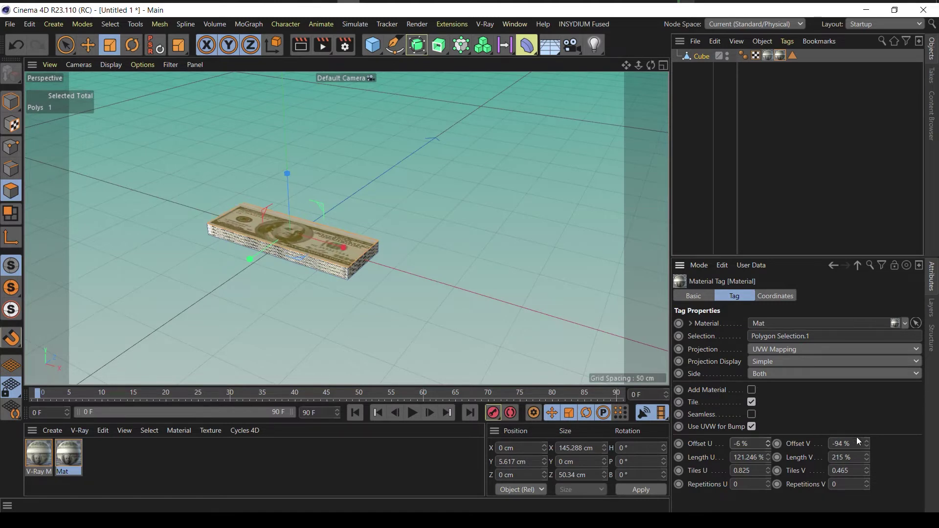
drag(865, 443, 863, 443)
click(547, 225)
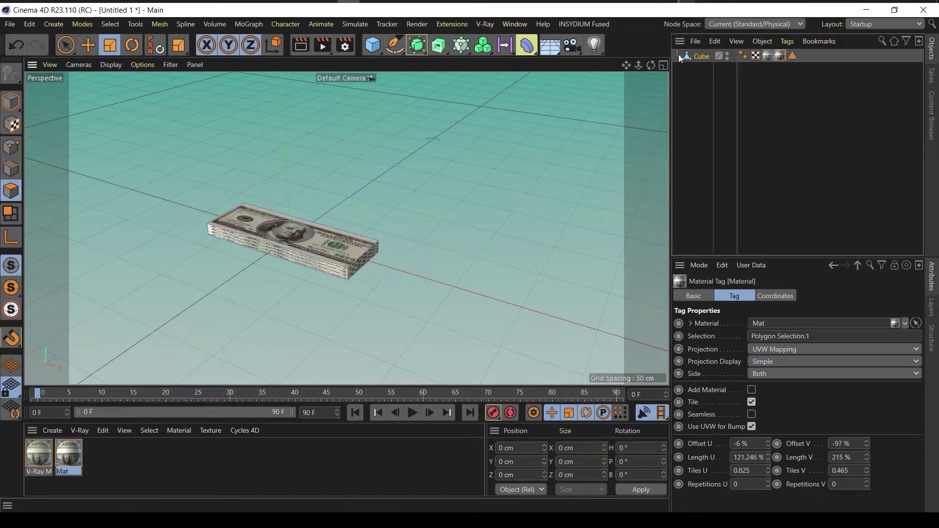
mouse_move(547, 225)
alt+mouse_down()
mouse_move(514, 264)
mouse_move(607, 267)
mouse_move(480, 242)
mouse_move(416, 247)
alt+mouse_up()
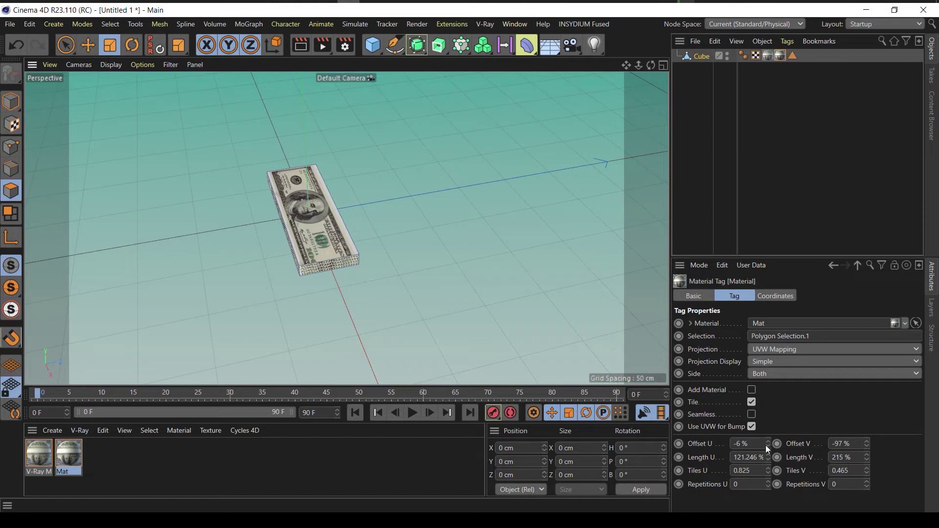
drag(770, 443, 766, 461)
drag(867, 457, 867, 447)
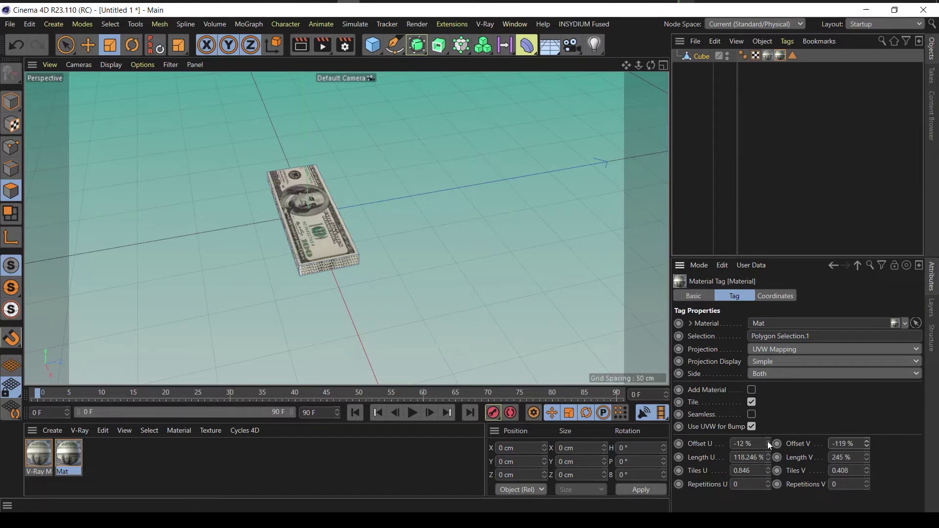
drag(768, 457, 768, 439)
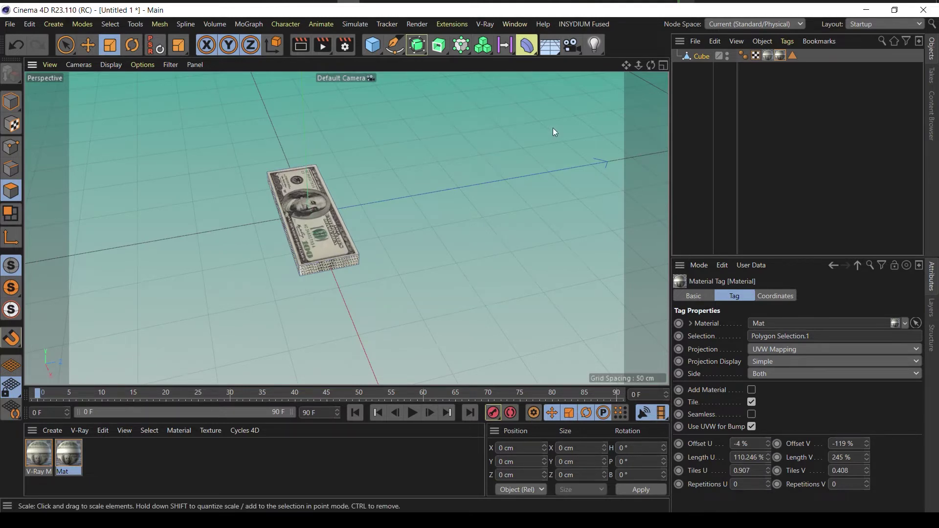
- Select the cube's bottom face and apply the V-Ray Material to it
mouse_move(651, 65)
mouse_down()
mouse_move(749, 67)
mouse_move(651, 66)
mouse_up()
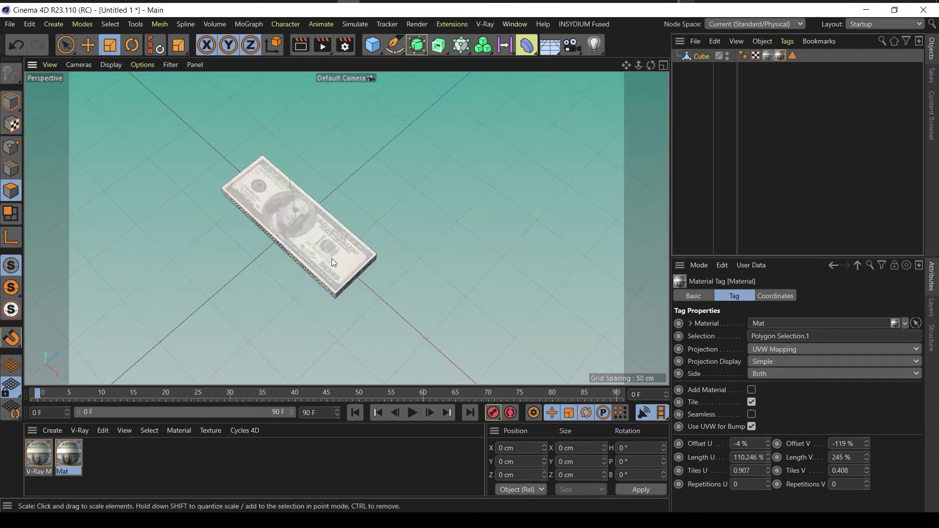
drag(650, 66, 651, 66)
click(397, 185)
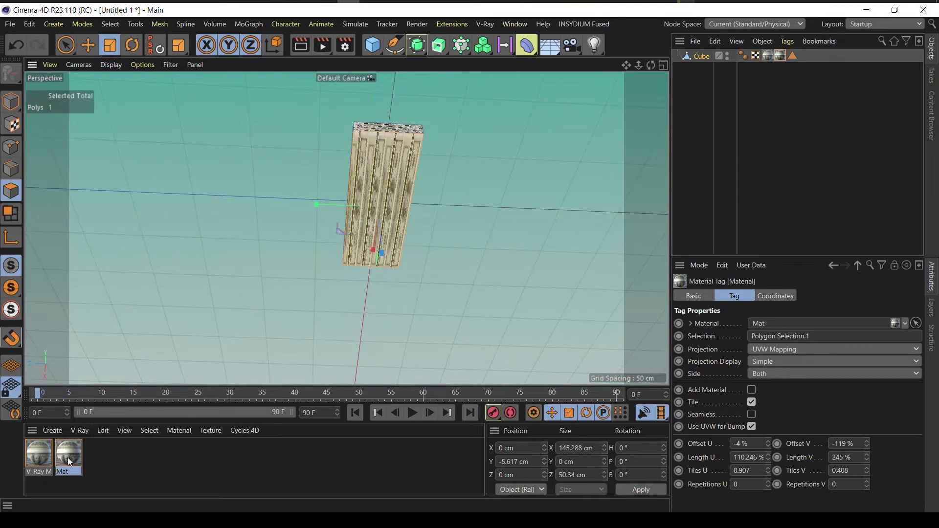
drag(42, 455, 365, 210)
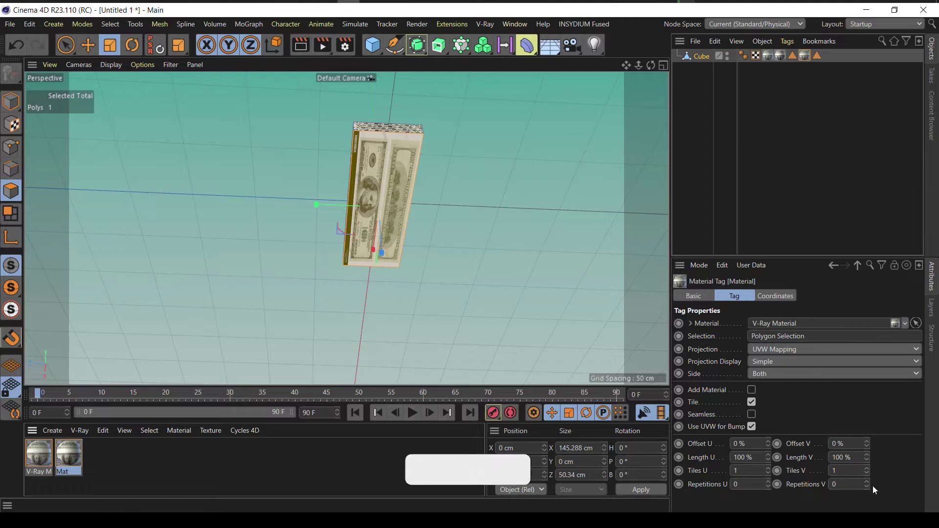
- Fit the bottom face's V-Ray Material with Length U 112.173 %, Length V 238 %, Offset U -9 % and Offset V -2 %
click(768, 460)
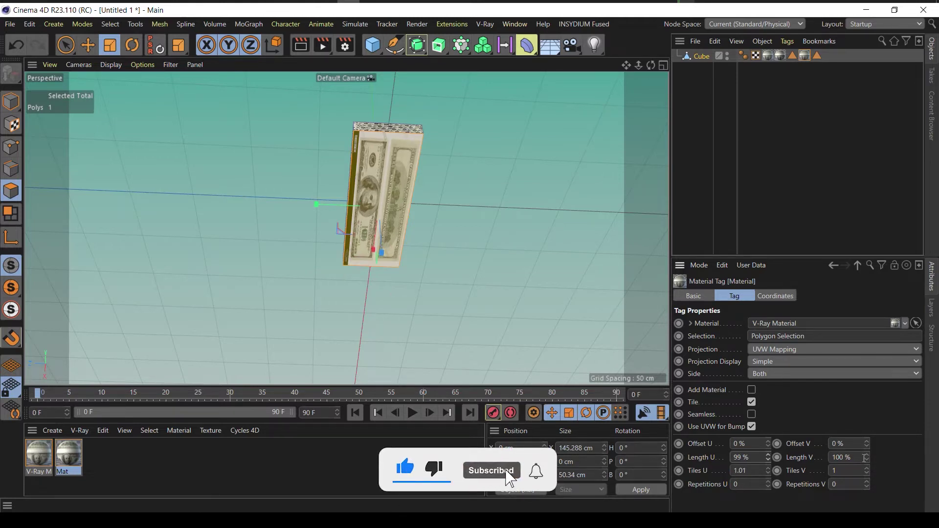
drag(864, 458, 864, 421)
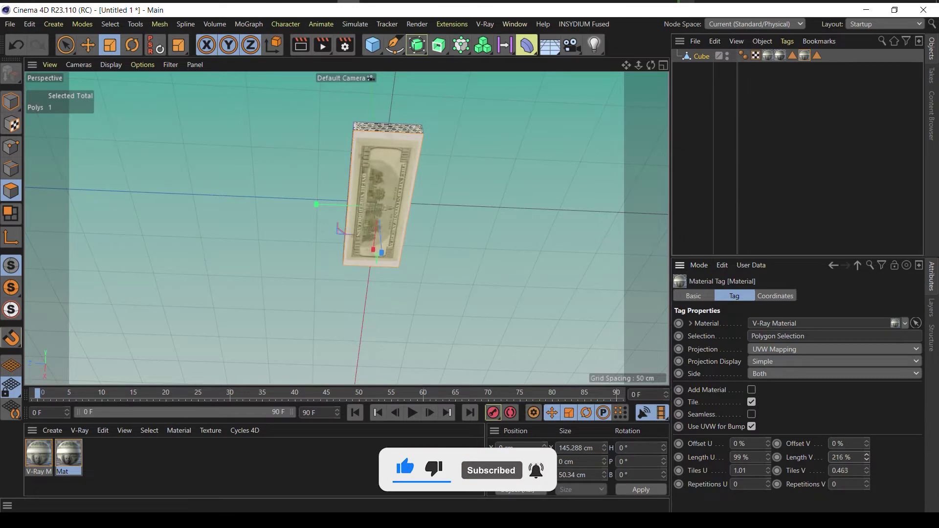
drag(768, 457, 770, 466)
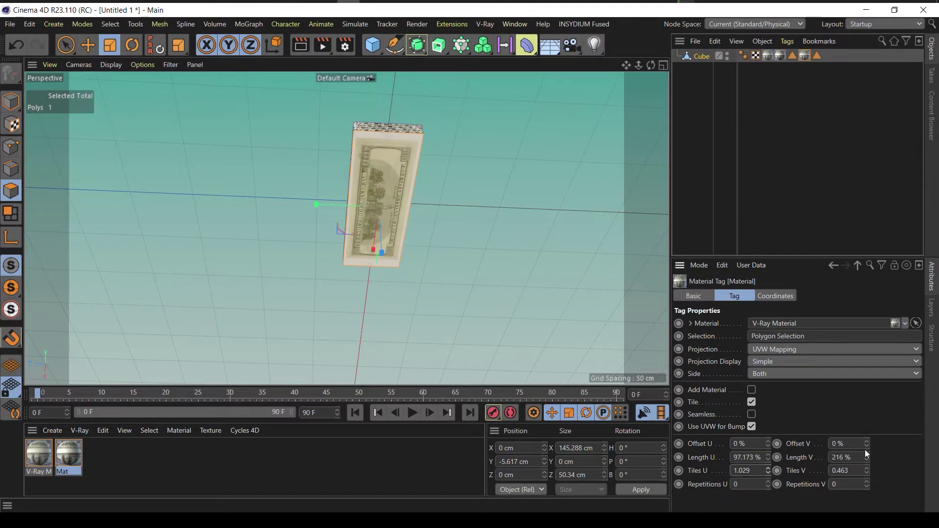
drag(868, 458, 868, 451)
drag(768, 457, 768, 442)
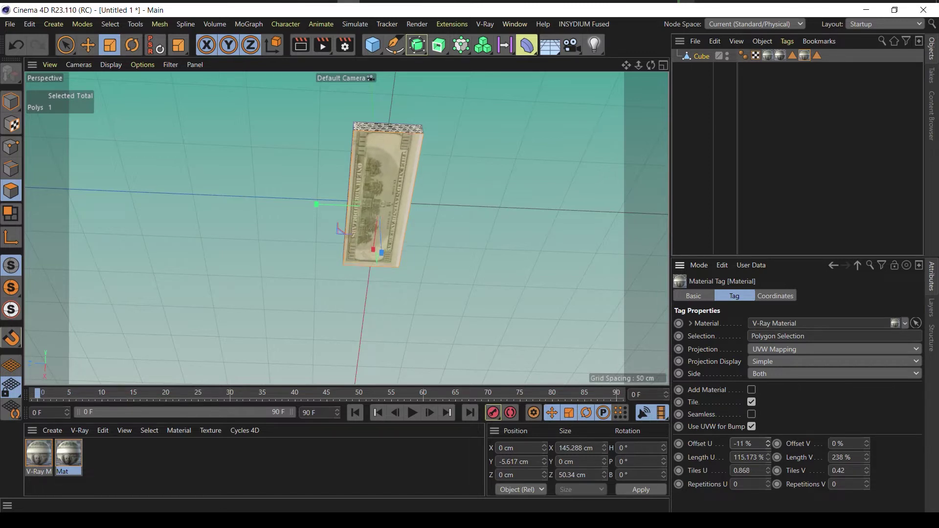
drag(866, 444, 866, 445)
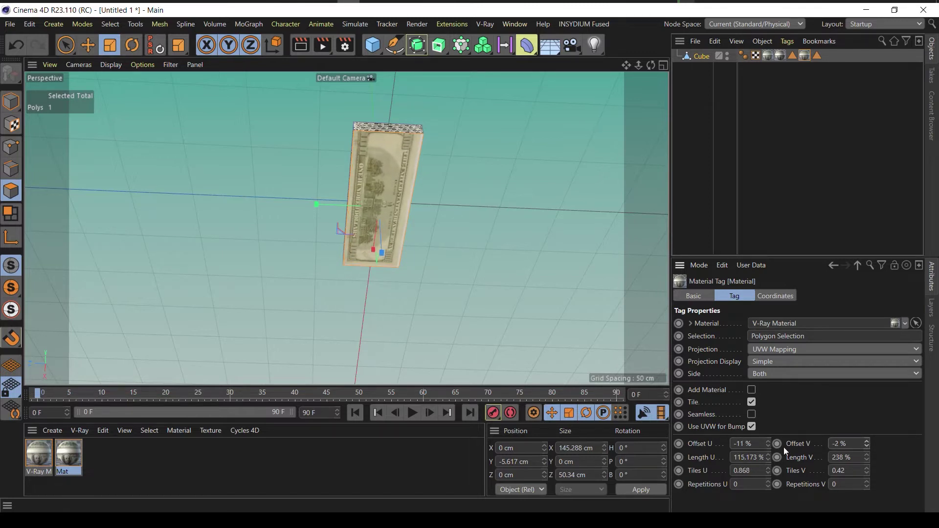
mouse_move(768, 443)
mouse_down()
mouse_move(767, 462)
mouse_move(767, 440)
mouse_up()
click(487, 275)
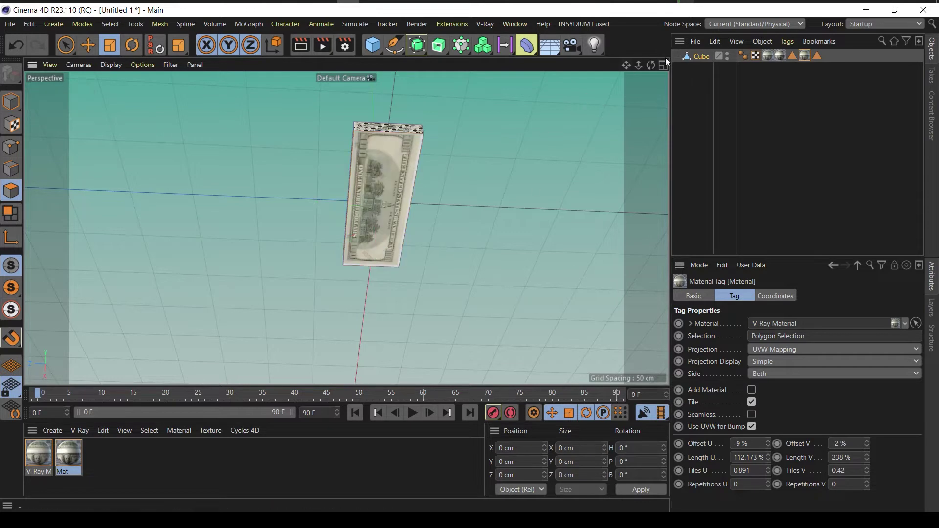
- Inspect the textured bill stack up close and show all four viewports
drag(651, 65, 710, 113)
mouse_move(444, 237)
alt+mouse_down()
mouse_move(435, 208)
mouse_move(468, 210)
mouse_move(443, 237)
alt+mouse_up()
scroll(443, 237, up, 3)
scroll(443, 237, up, 1)
middle_click(442, 234)
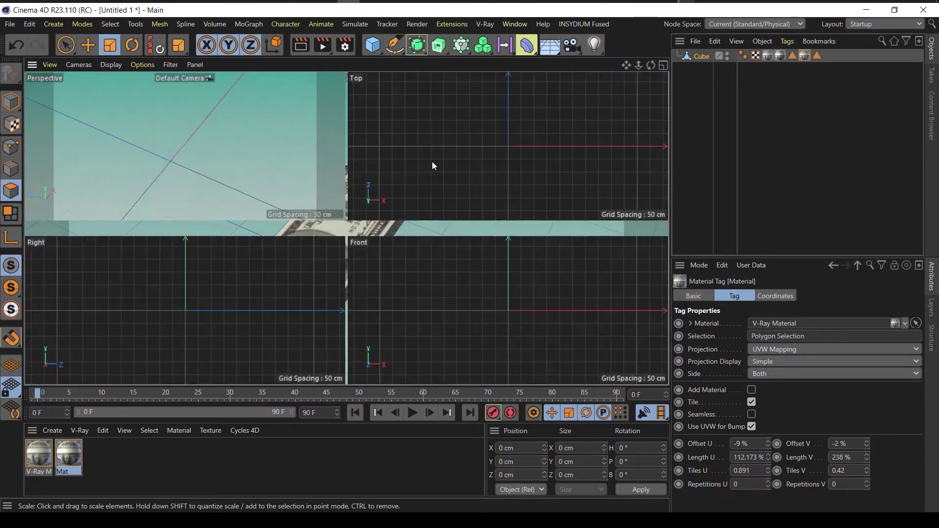
- Return to the full Perspective view and render it to preview the textured bill stack
middle_click(237, 166)
alt+middle_drag(341, 255, 354, 201)
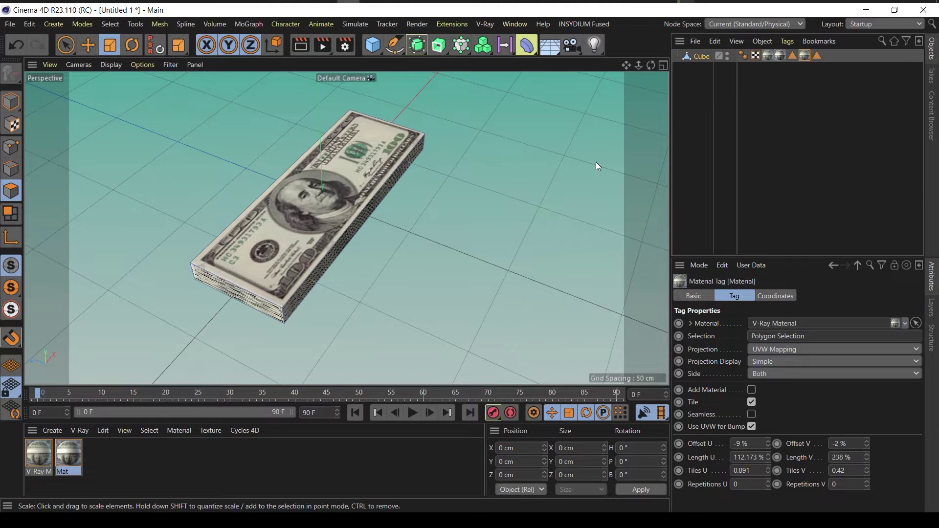
click(306, 43)
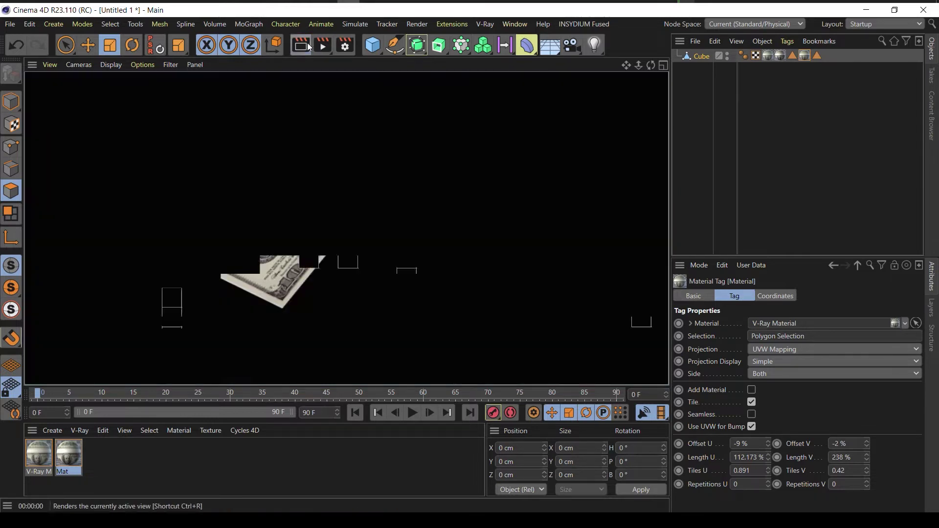
click(474, 234)
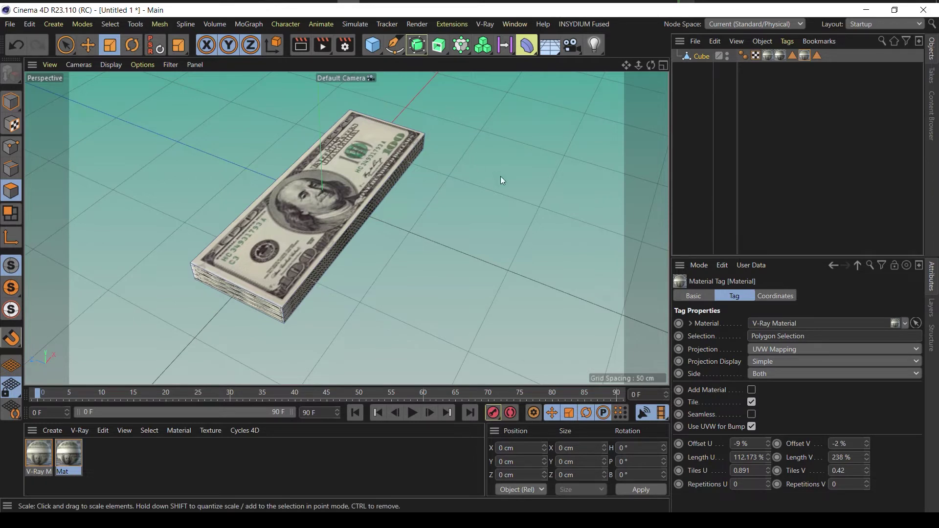
- Switch to Google Chrome and preview the red $5,000 currency strap image in the "bank money straps" image results
key(alt+Tab)
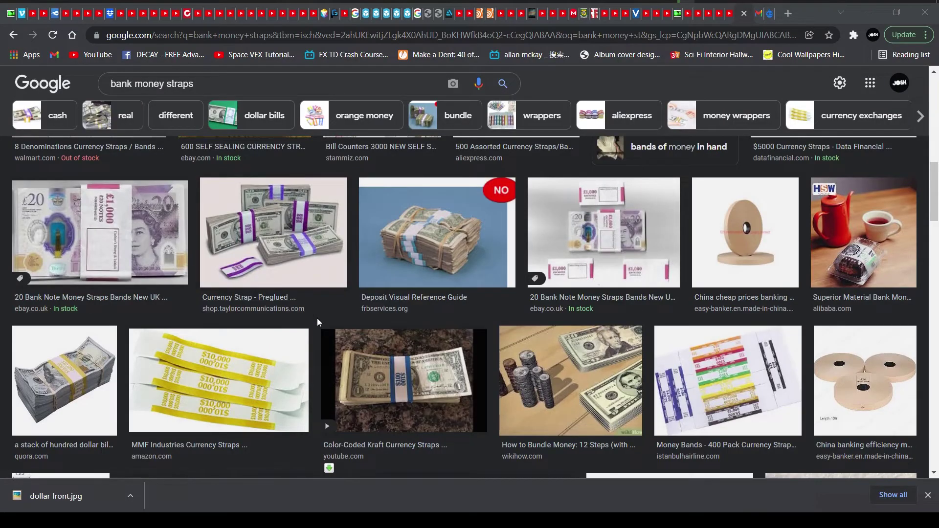
scroll(288, 323, down, 7)
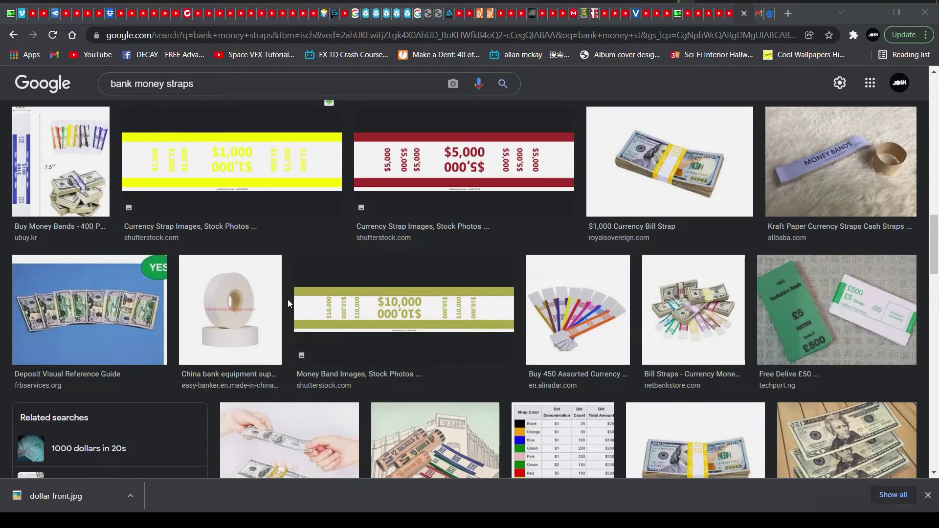
click(484, 162)
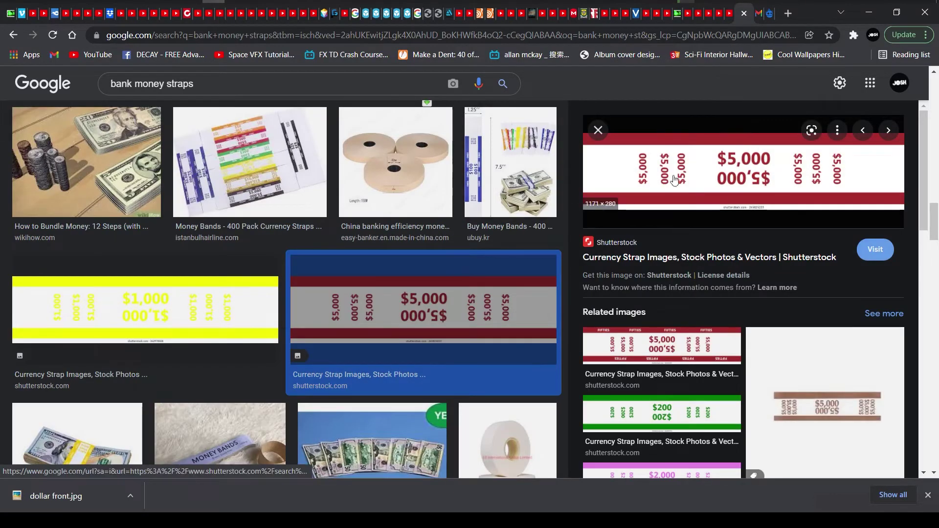
scroll(674, 196, down, 5)
scroll(675, 245, up, 6)
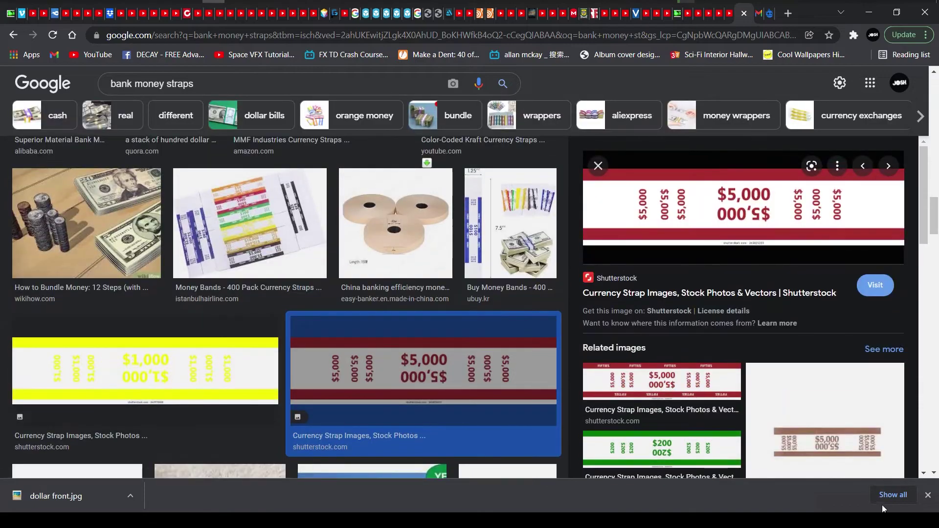
- Switch back to Cinema 4D and rename the textured Cube object as Bill
key(alt+Tab)
double_click(703, 57)
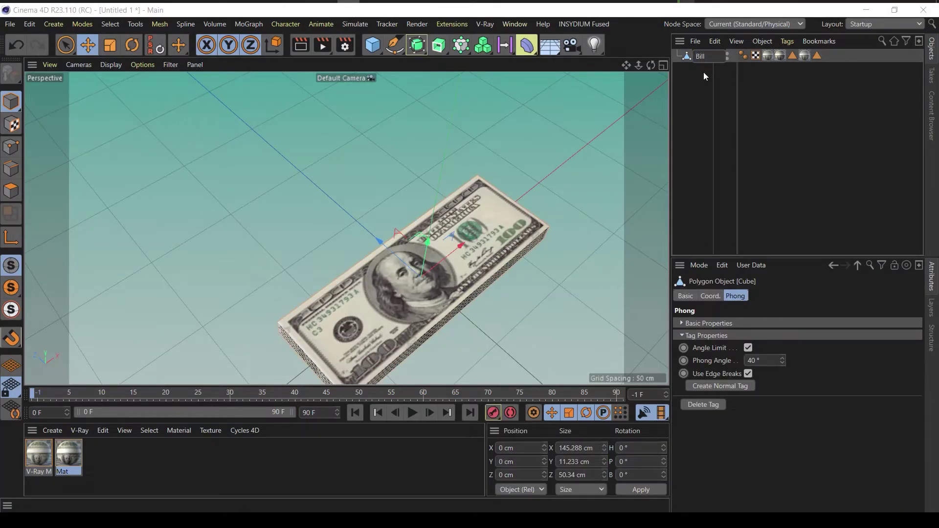
key(Return)
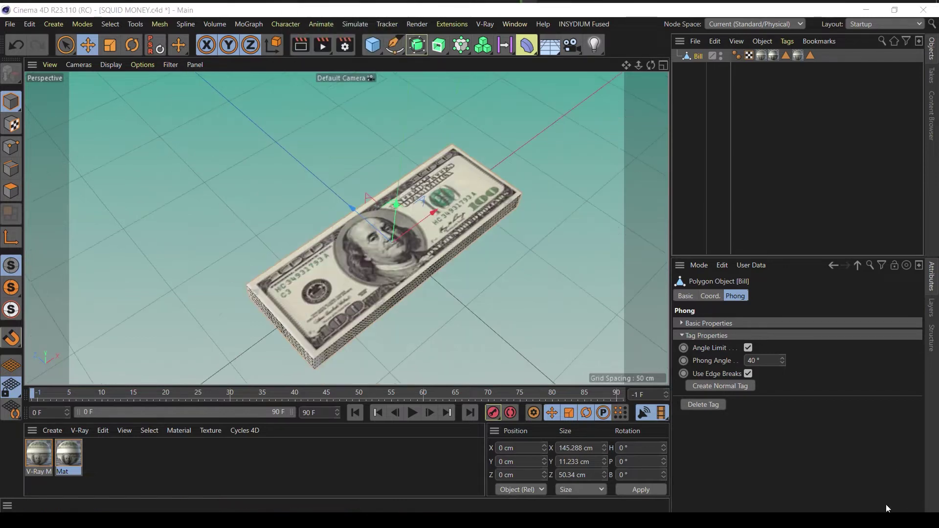
- Add a cube scaled to about 21 × 20 × 51 cm as a strap around the bill stack's middle and make it editable
click(373, 45)
drag(449, 138, 442, 146)
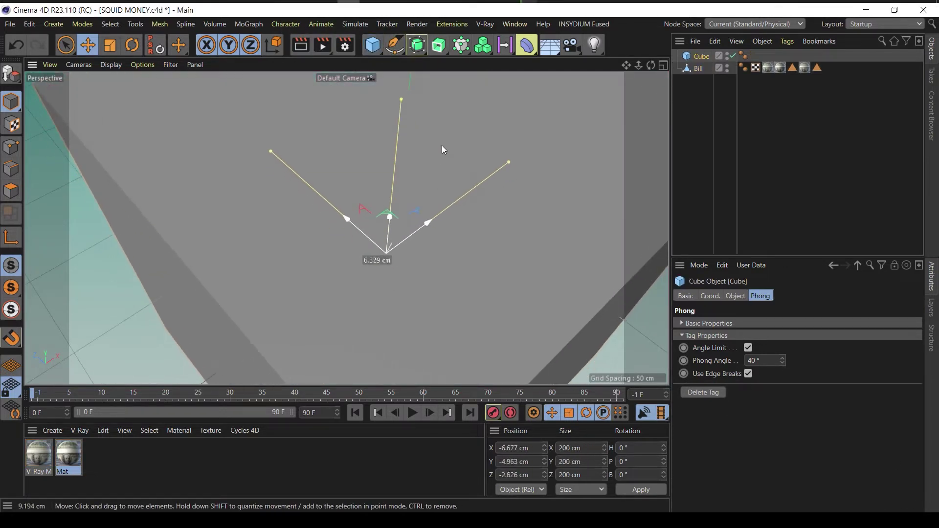
click(110, 49)
drag(431, 235, 351, 224)
click(88, 45)
mouse_move(652, 65)
mouse_down()
mouse_move(651, 102)
mouse_move(651, 65)
mouse_up()
click(292, 293)
key(c)
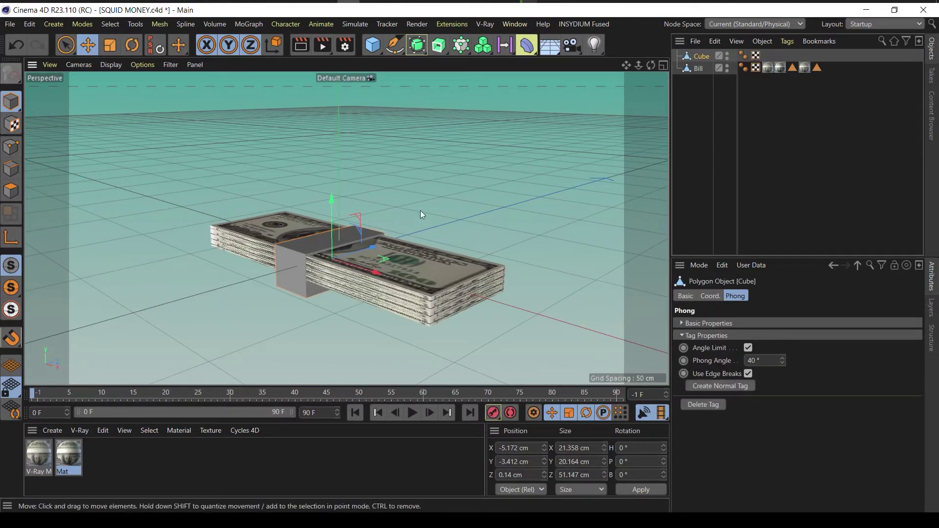
- Flatten the strap cube to about 12.3 cm high and raise it to a Y position of about 0.6 cm
click(110, 45)
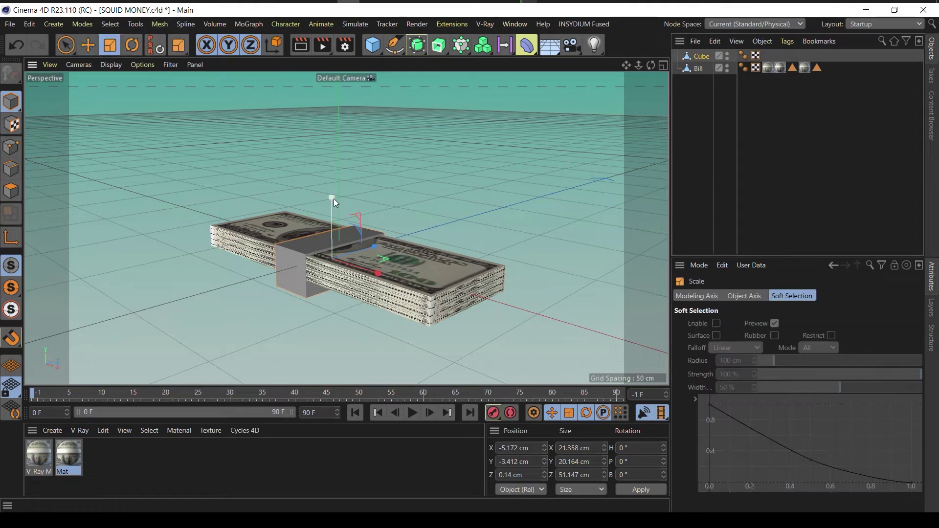
mouse_move(334, 198)
mouse_down()
mouse_move(346, 222)
mouse_move(332, 206)
mouse_up()
click(88, 45)
click(623, 93)
drag(651, 65, 416, 118)
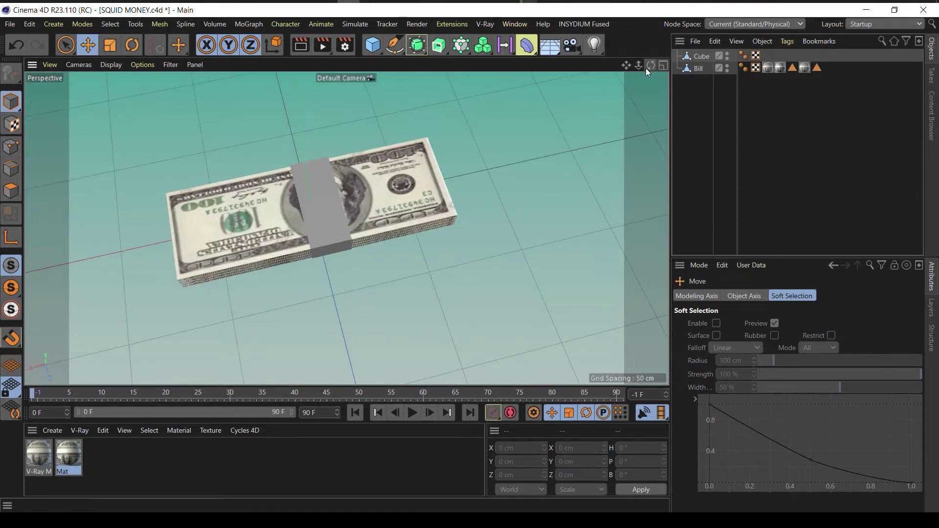
drag(651, 66, 389, 222)
- Scale the strap cube's height down to about 10.6 cm
click(349, 237)
key(t)
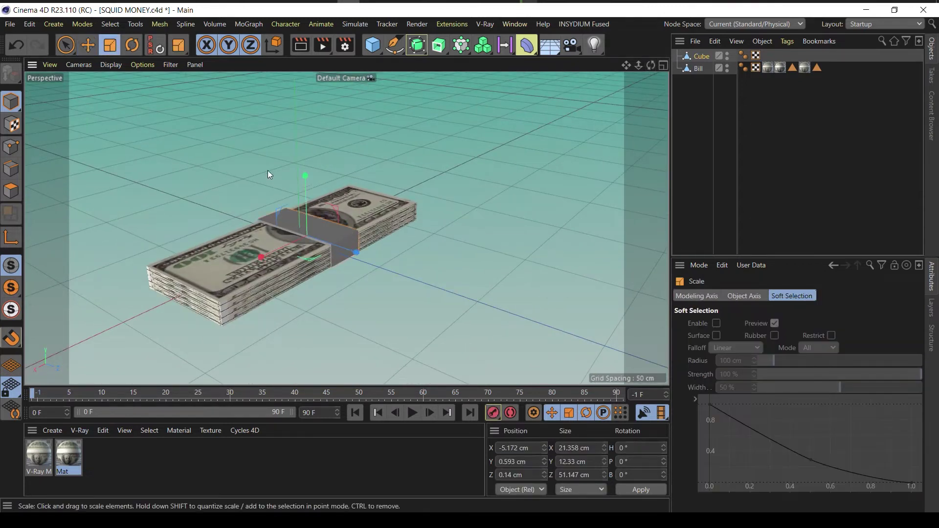
drag(308, 174, 316, 185)
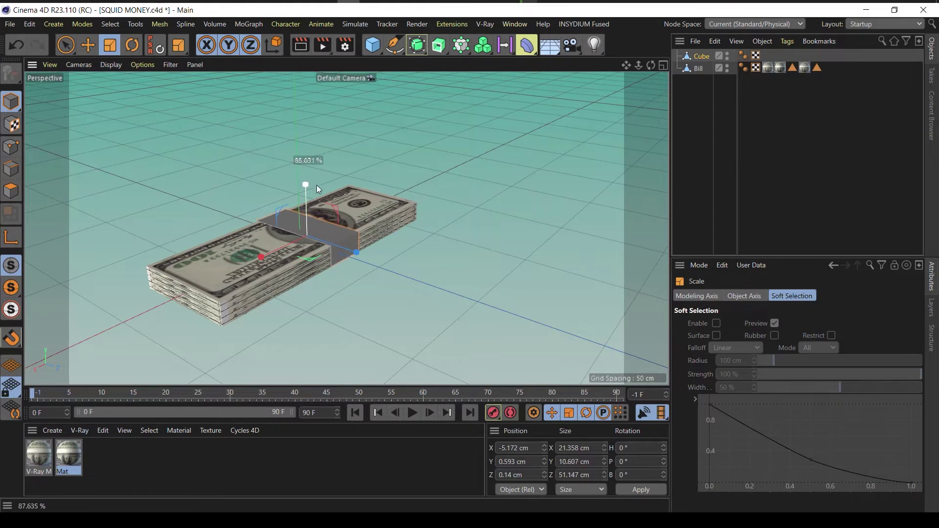
click(468, 163)
drag(651, 65, 561, 103)
- Lower the strap cube to a Y position of about 0.4 cm and scale its height to about 11.4 cm
click(331, 234)
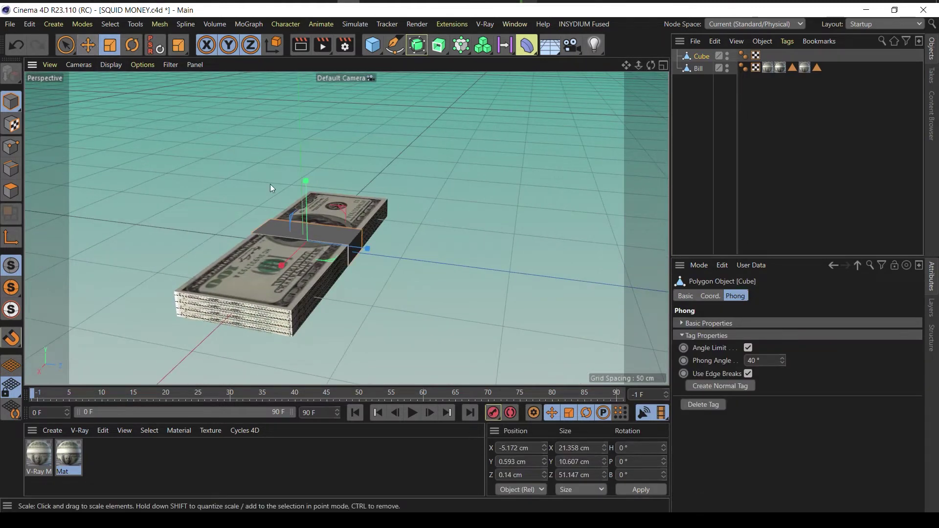
click(88, 45)
drag(306, 183, 305, 182)
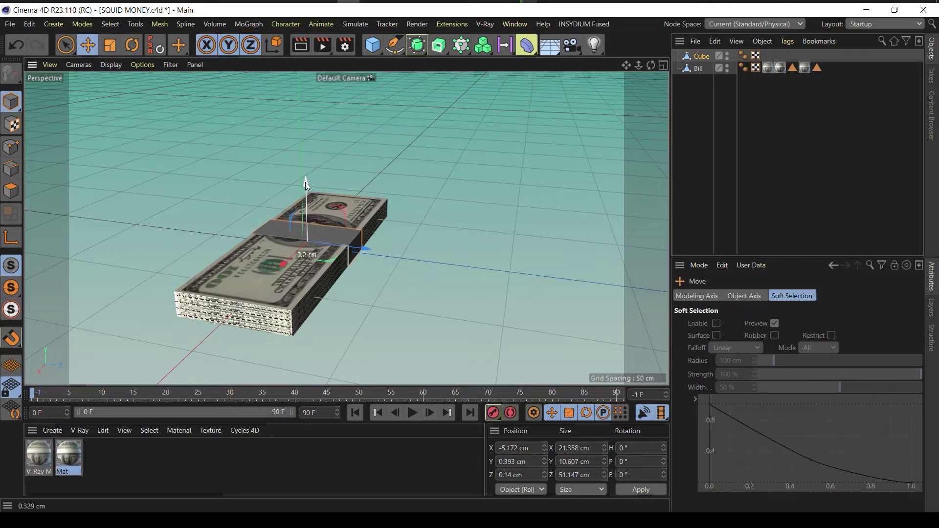
mouse_move(650, 67)
mouse_down()
mouse_move(631, 30)
mouse_move(645, 66)
mouse_up()
key(t)
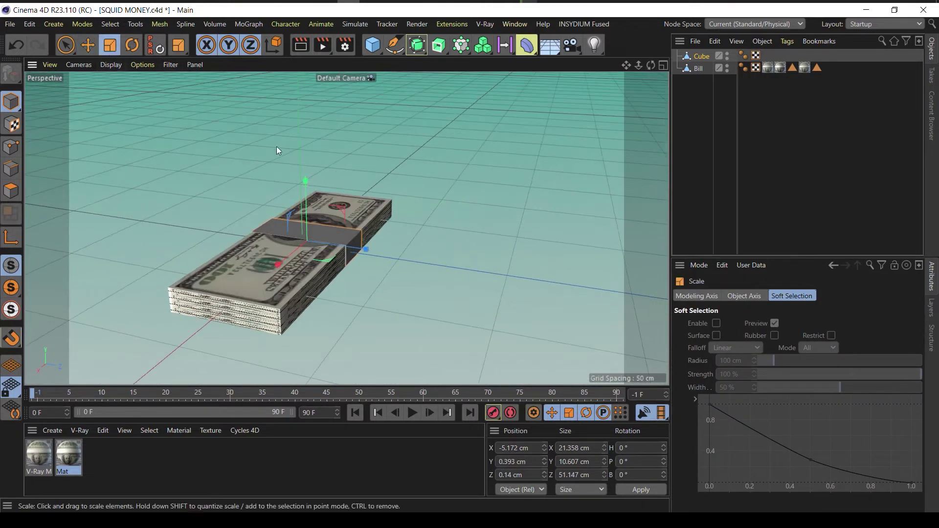
drag(306, 180, 309, 174)
- Try to shift the strap cube vertically against the bill stack and undo the move
drag(651, 66, 671, 68)
click(322, 234)
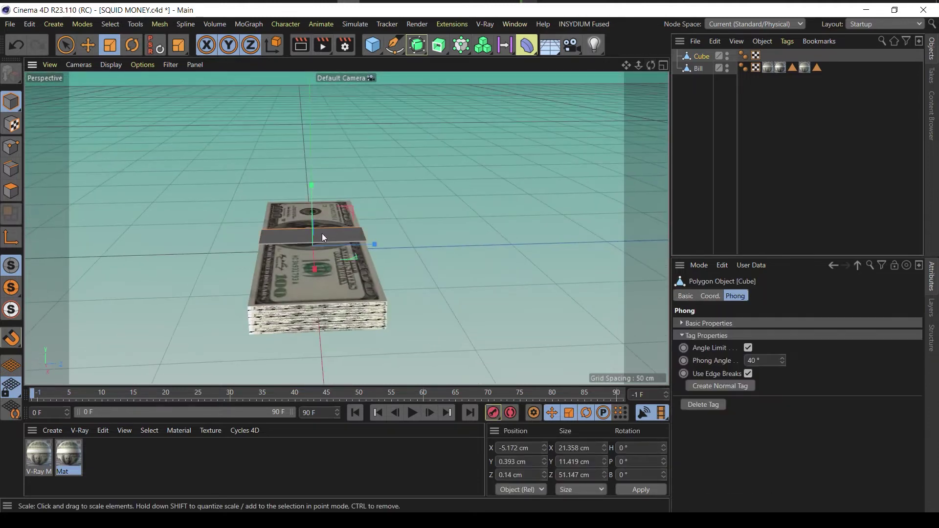
click(88, 45)
drag(311, 183, 316, 184)
key(ctrl+z)
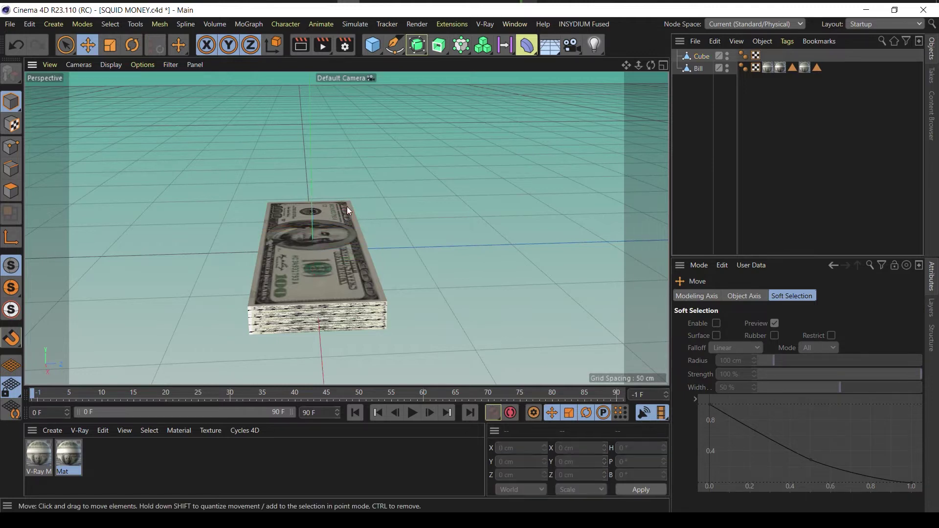
- Scale the strap cube's height down slightly so it sits tighter around the bill stack
drag(651, 65, 710, 54)
scroll(346, 228, up, 8)
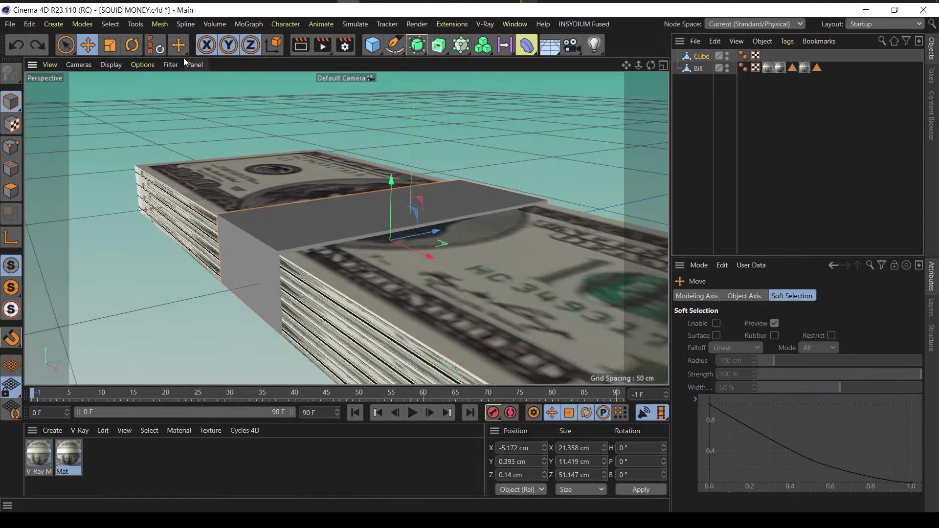
click(110, 45)
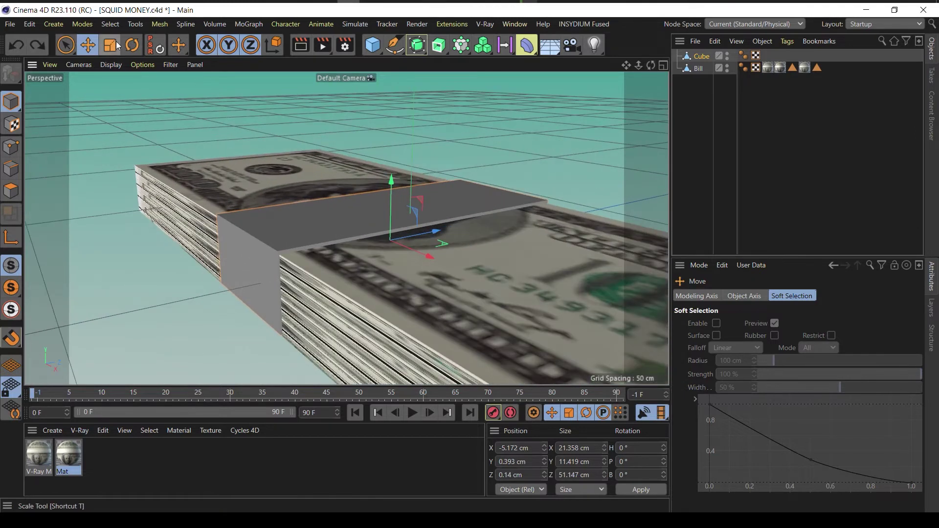
drag(391, 180, 392, 185)
click(88, 45)
click(597, 103)
scroll(597, 103, down, 4)
drag(651, 65, 594, 66)
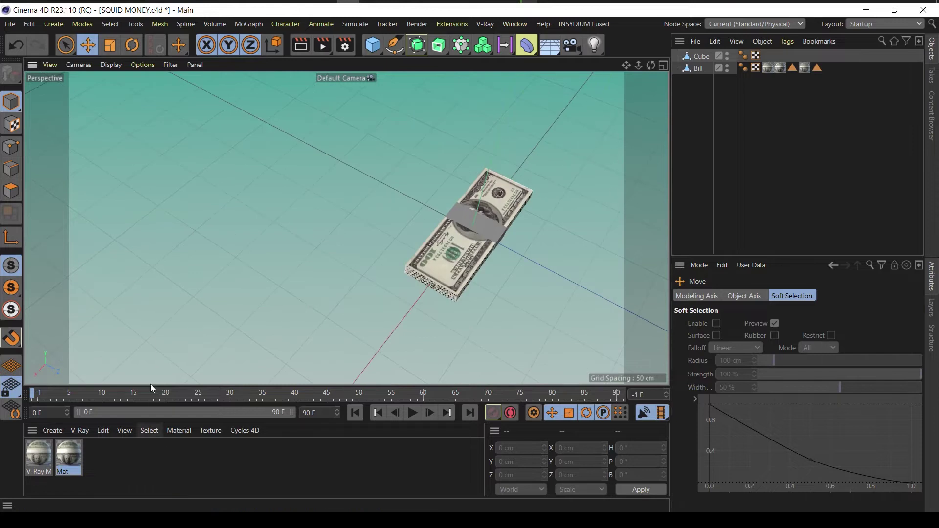
- Try to texture the strap with a new V-Ray Material using monney strap 3jpg.jpg as diffuse texture, and delete that material
click(78, 431)
click(86, 275)
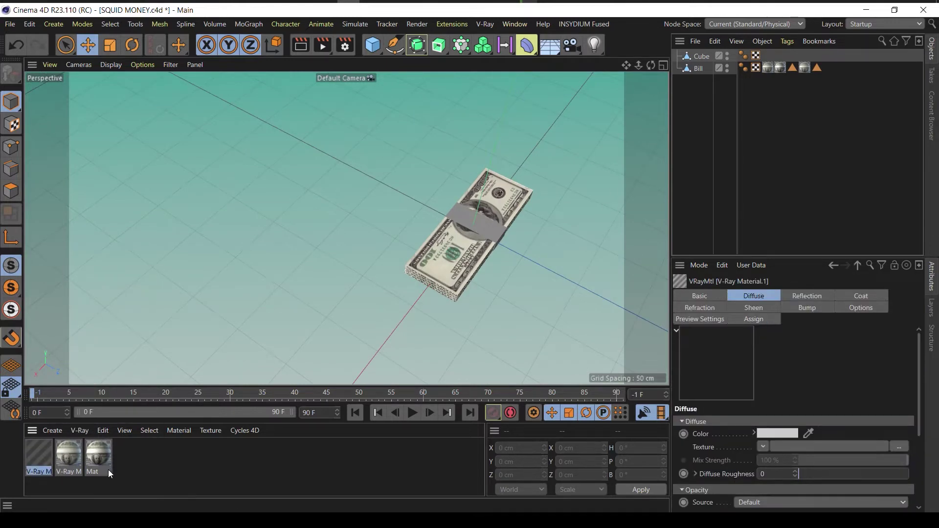
double_click(37, 453)
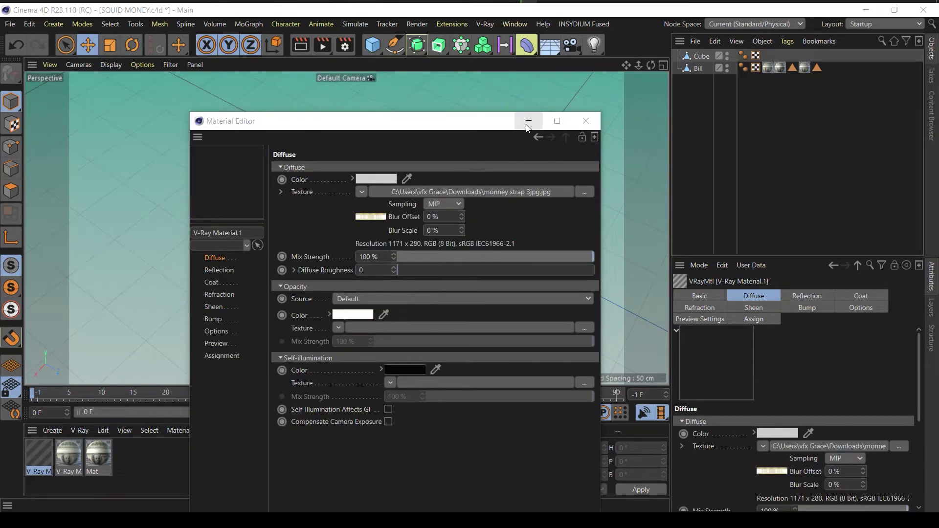
click(527, 127)
drag(464, 228, 465, 242)
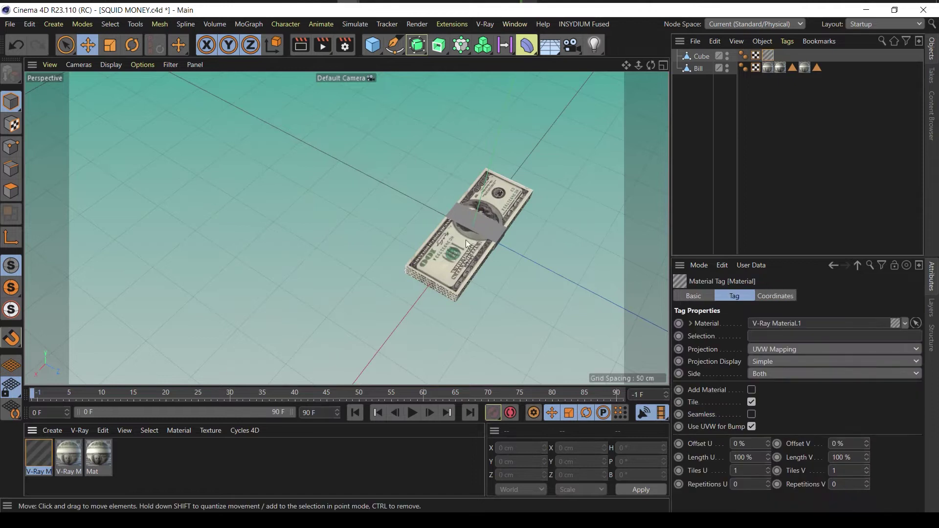
scroll(547, 255, up, 1)
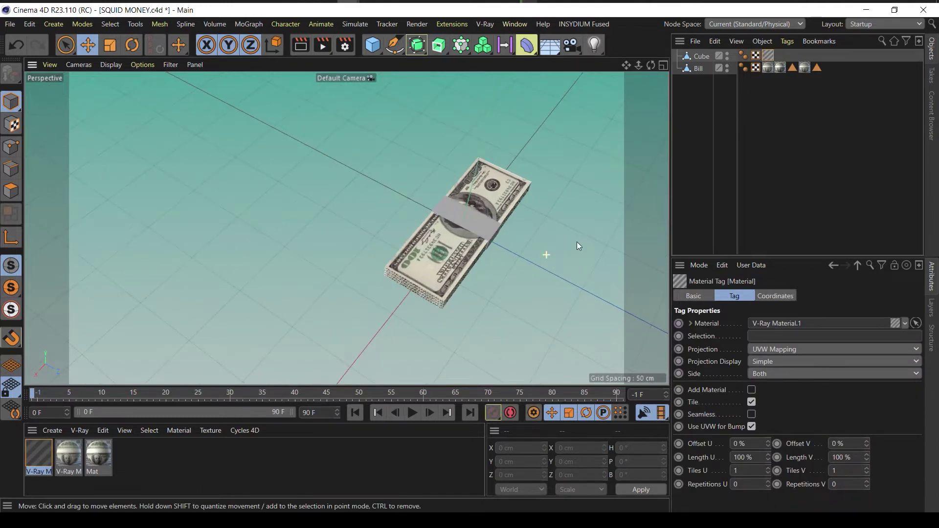
key(Delete)
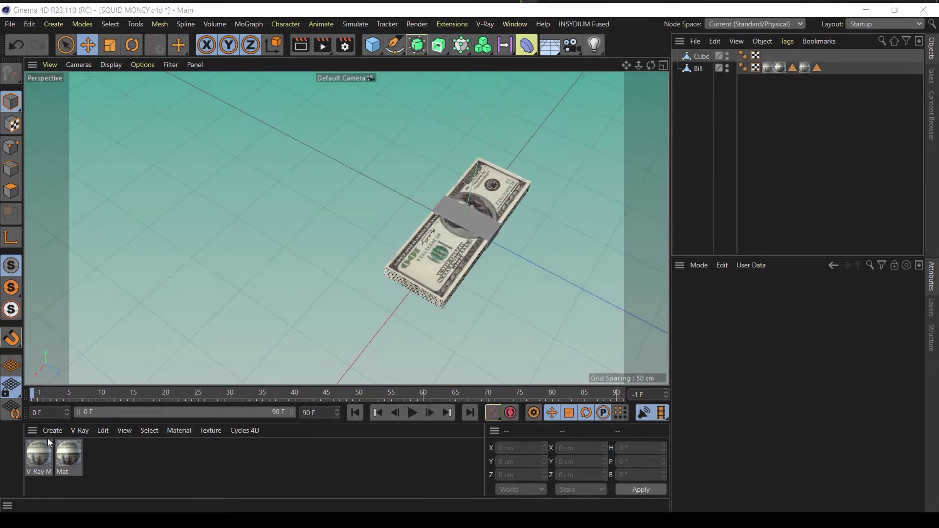
- Create a standard material with monney strap 3jpg.jpg as its Color texture and apply it to the strap cube
double_click(102, 460)
double_click(36, 458)
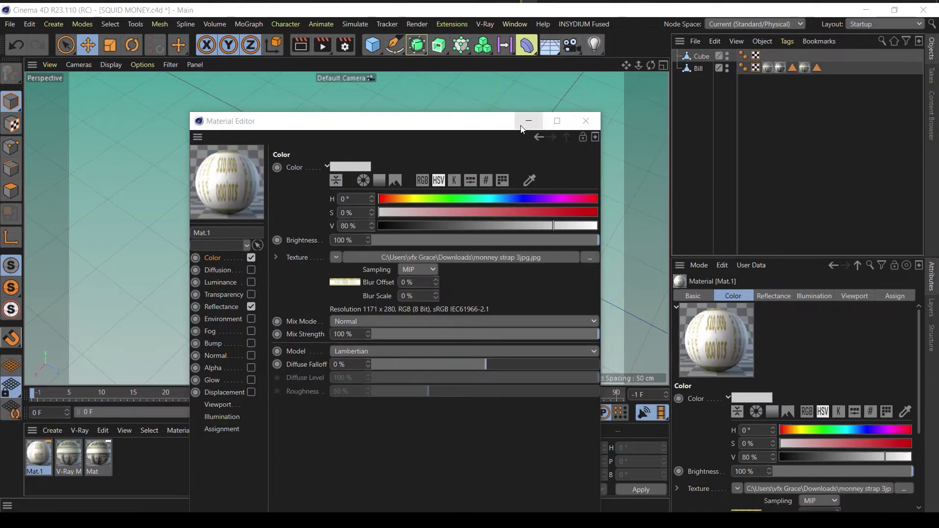
click(586, 121)
drag(397, 239, 460, 262)
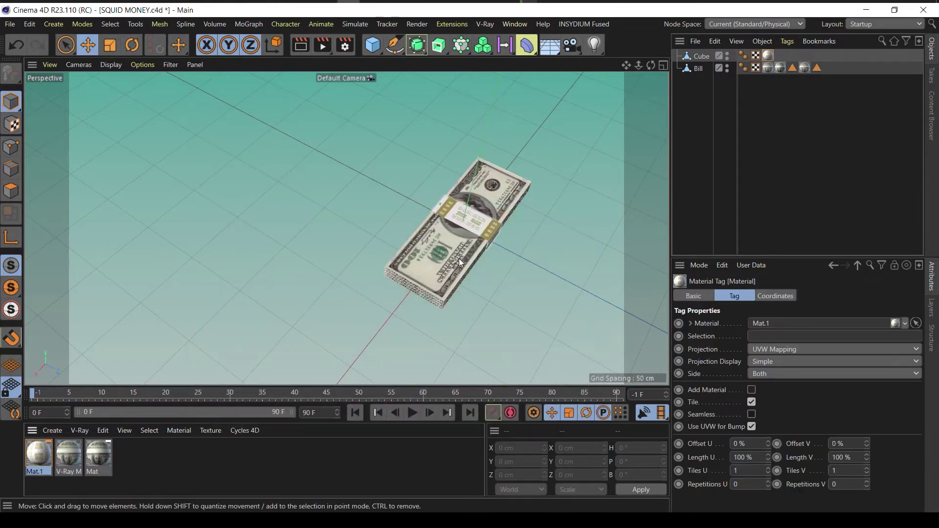
- Try to rotate the strap's Mat.1 texture with the Rotate tool in Texture mode
scroll(521, 227, up, 6)
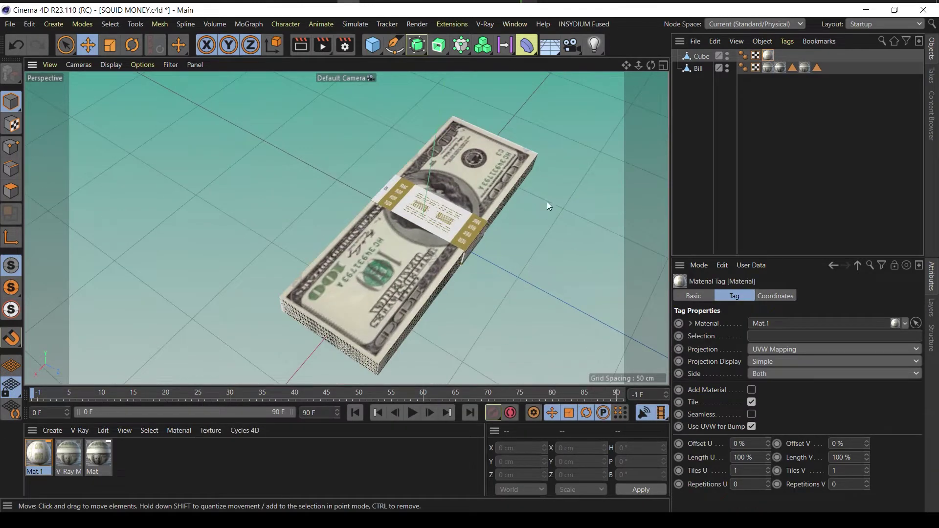
scroll(547, 202, down, 6)
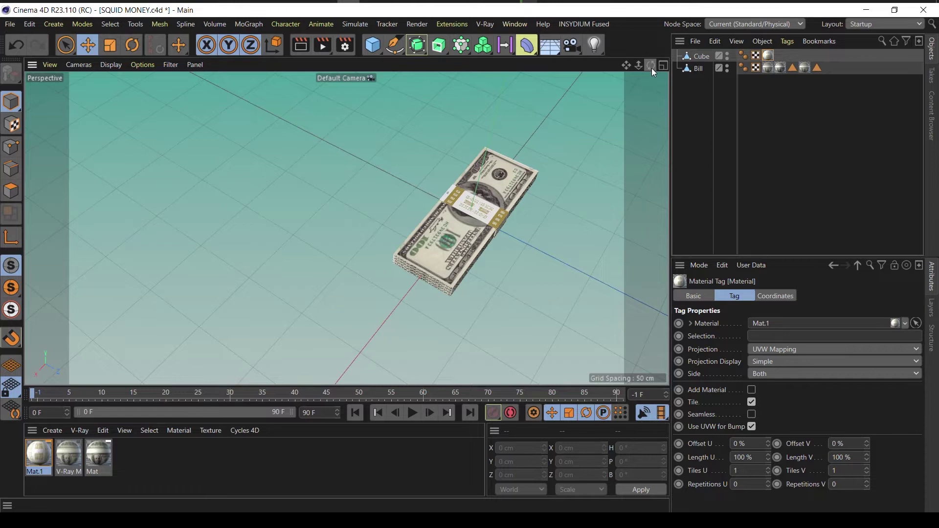
mouse_move(652, 65)
mouse_down()
mouse_move(665, 49)
mouse_move(658, 74)
mouse_up()
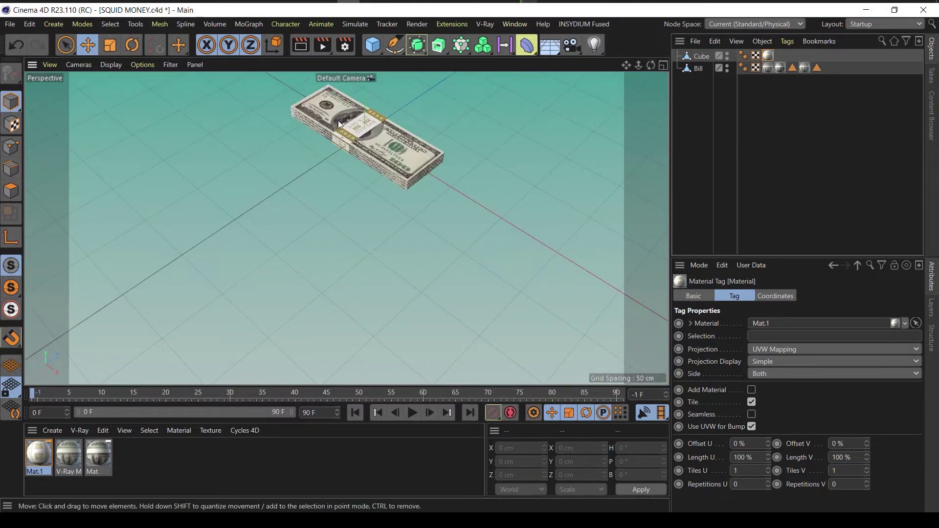
click(11, 125)
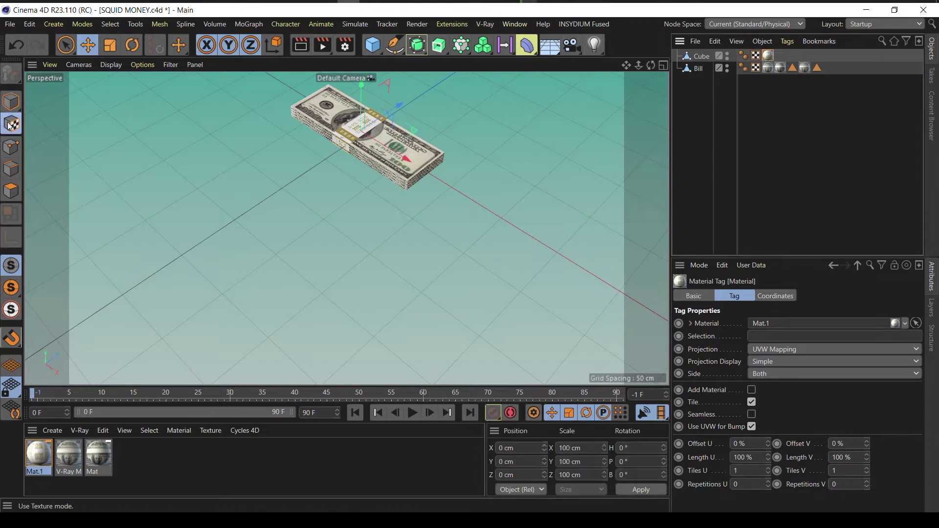
click(133, 46)
drag(369, 149, 255, 151)
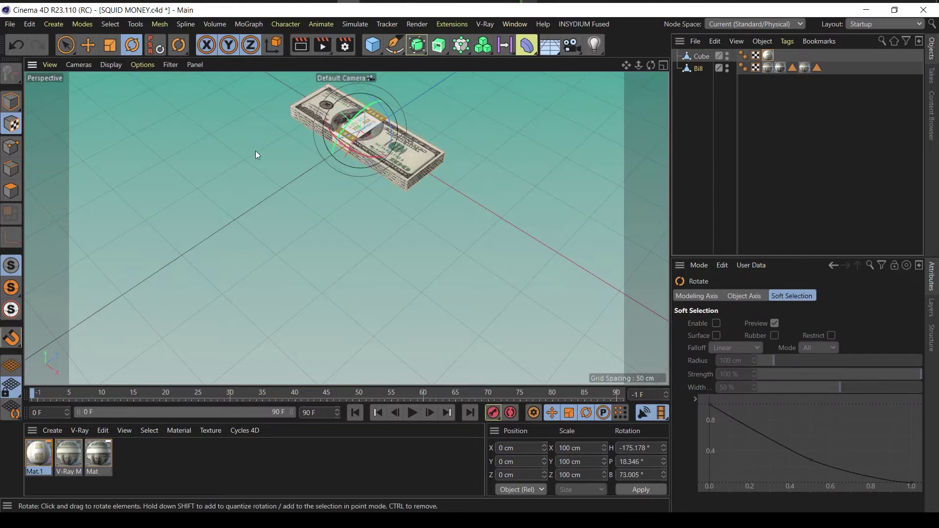
- Undo the strap texture's rotation, and turn the strap cube itself to a heading of about -91.7° across the bill stack
key(ctrl+z)
key(e)
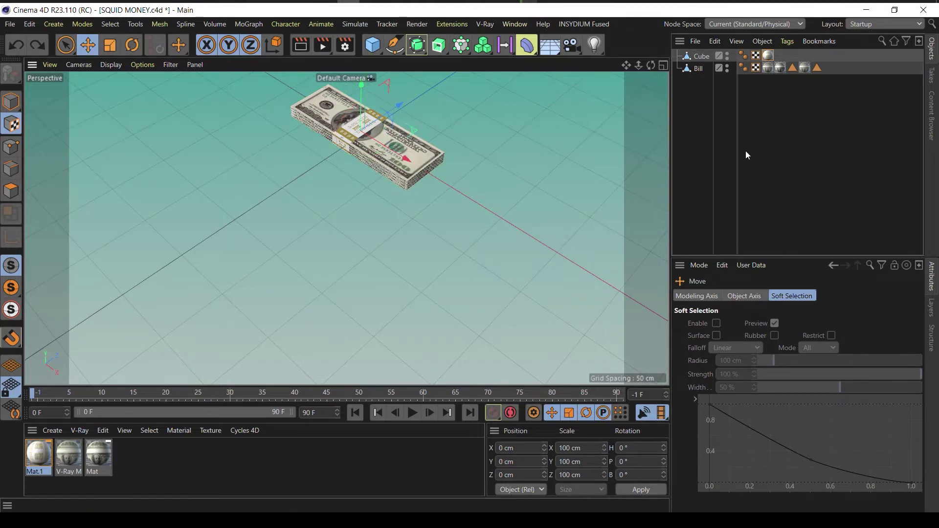
key(r)
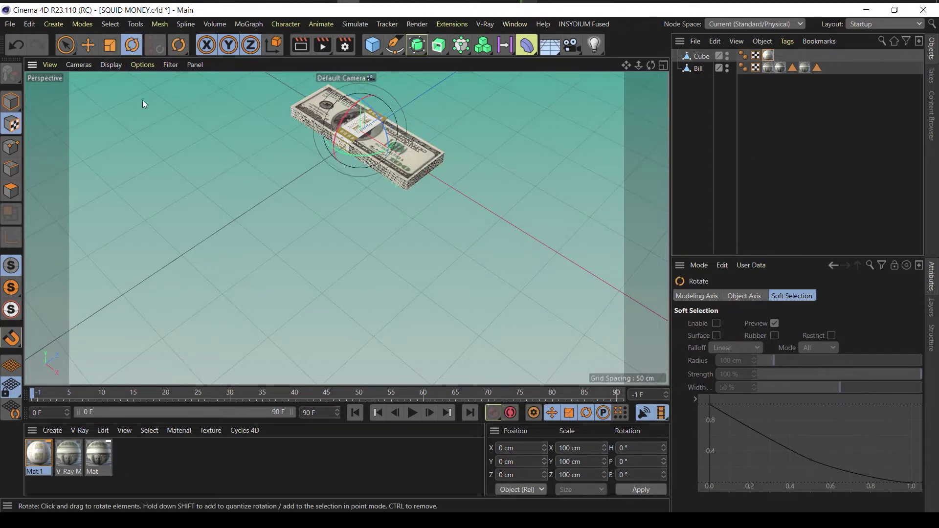
click(371, 137)
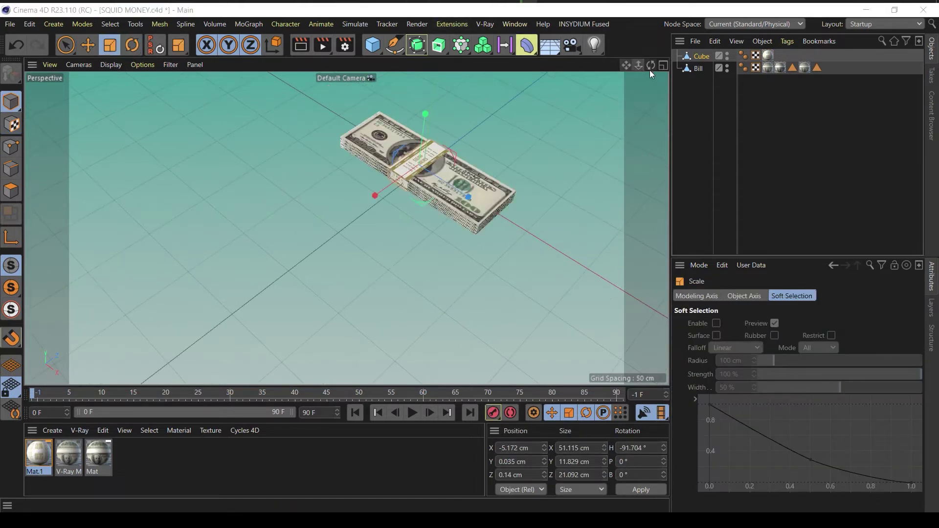
drag(651, 66, 651, 66)
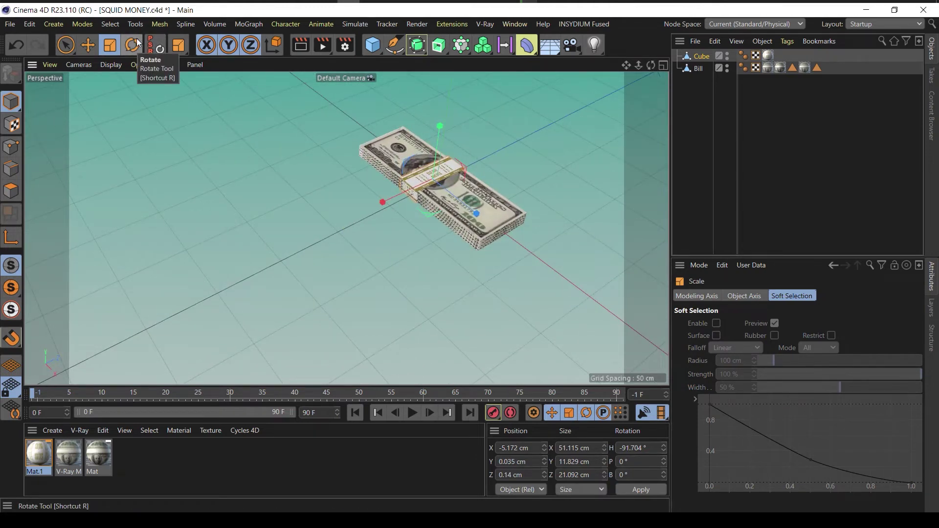
click(88, 45)
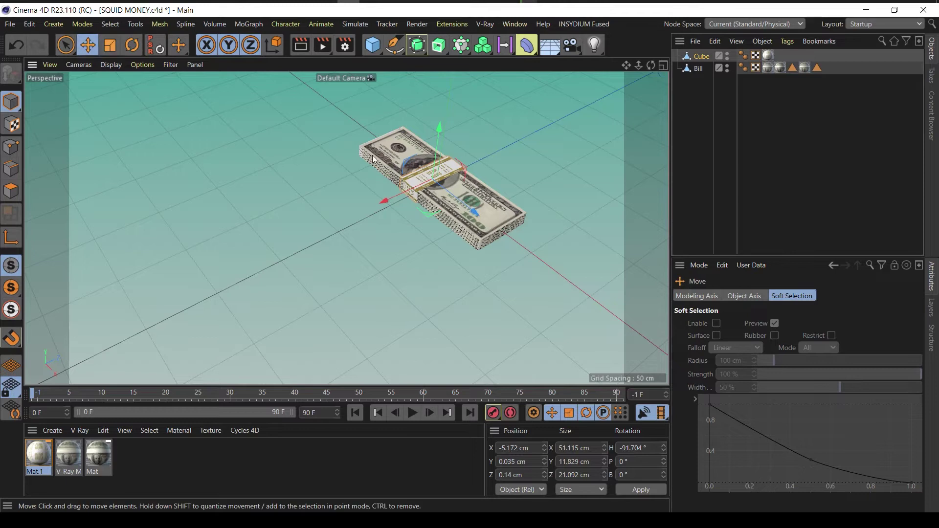
click(510, 124)
- Rename the strap's Cube object to Strap and render a preview of the current view
scroll(488, 174, down, 4)
alt+drag(488, 174, 494, 220)
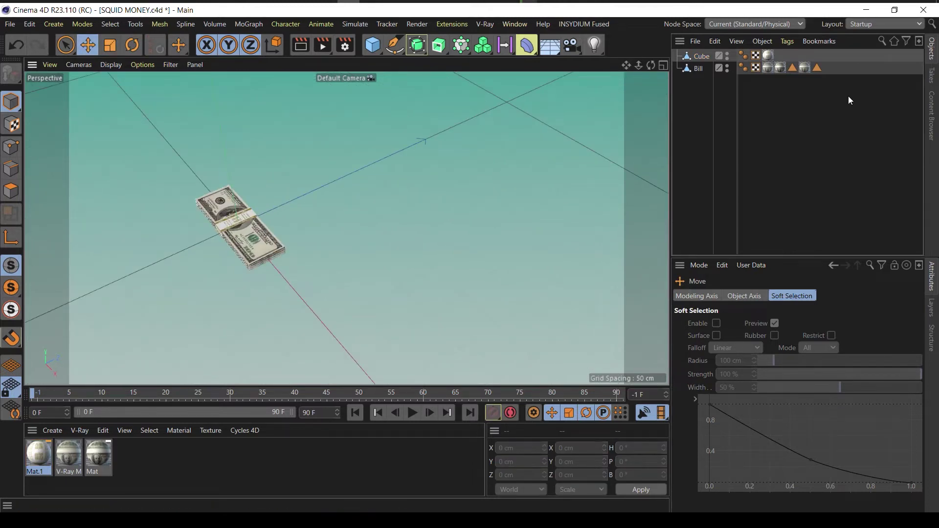
double_click(703, 56)
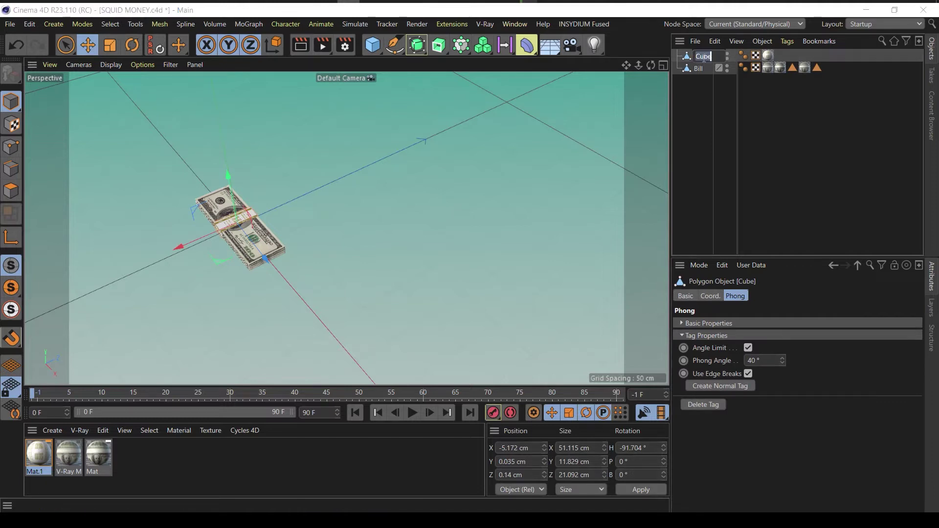
key(BackSpace)
key(BackSpace)
click(368, 206)
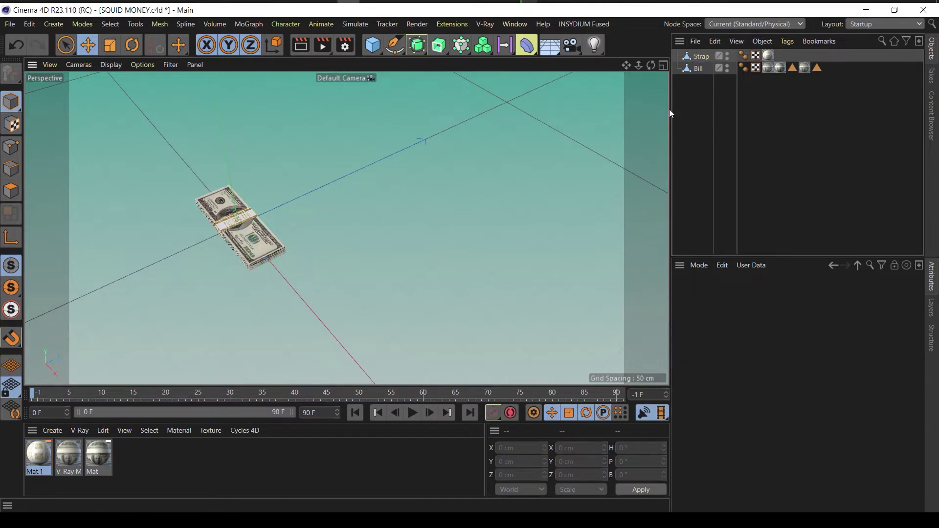
click(296, 45)
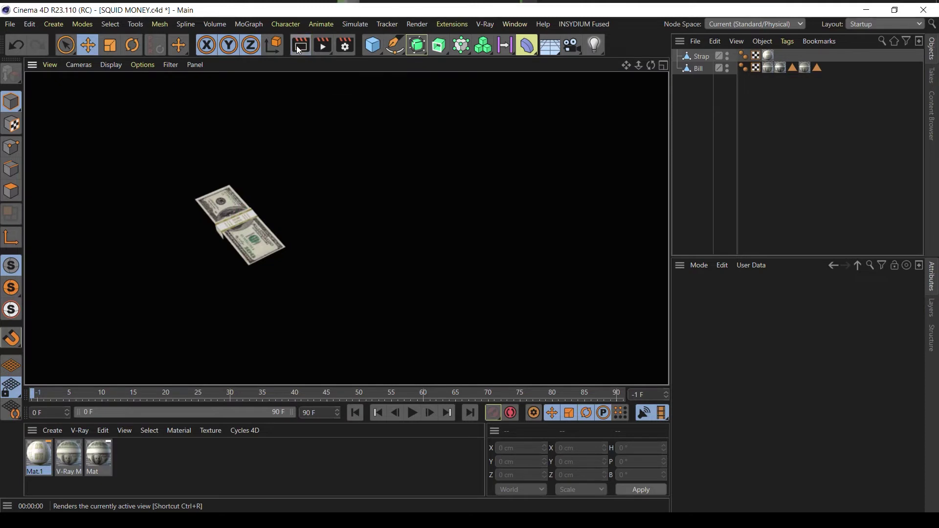
click(354, 113)
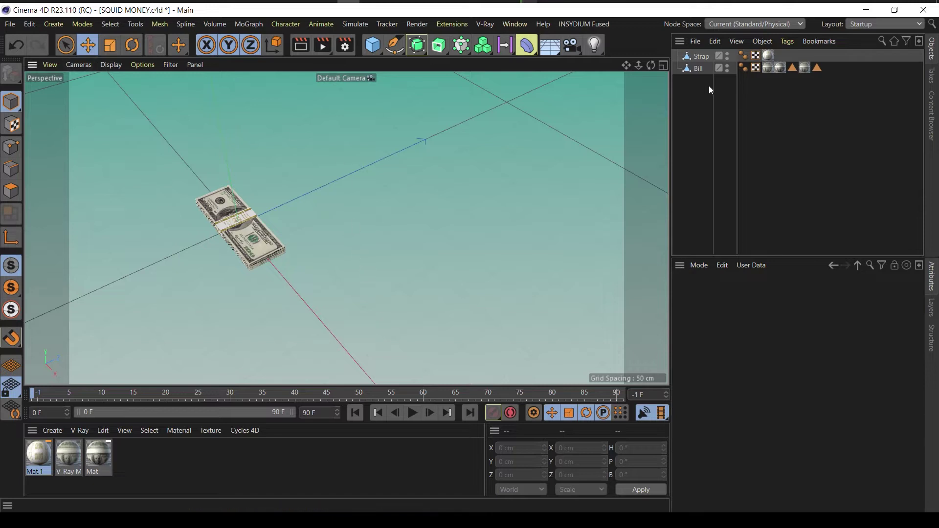
- Group the Strap and Bill objects under a null
click(66, 45)
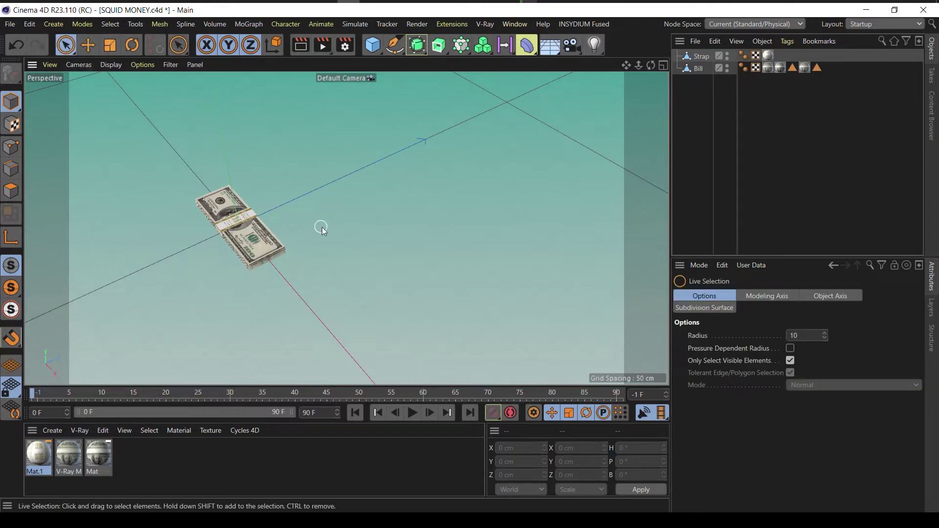
click(178, 46)
key(e)
drag(719, 107, 691, 46)
key(alt+g)
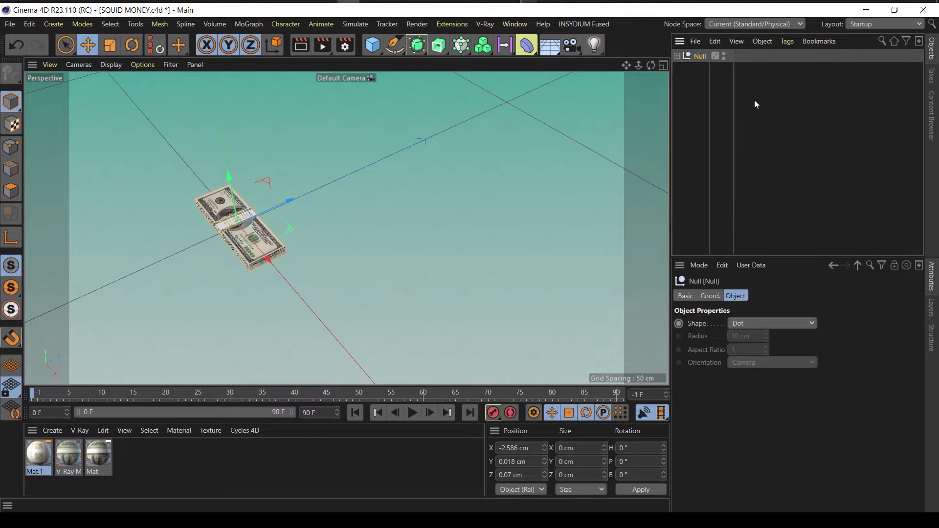
- Rename the null group to Bill and duplicate it about 123 cm away along the Z axis
double_click(701, 57)
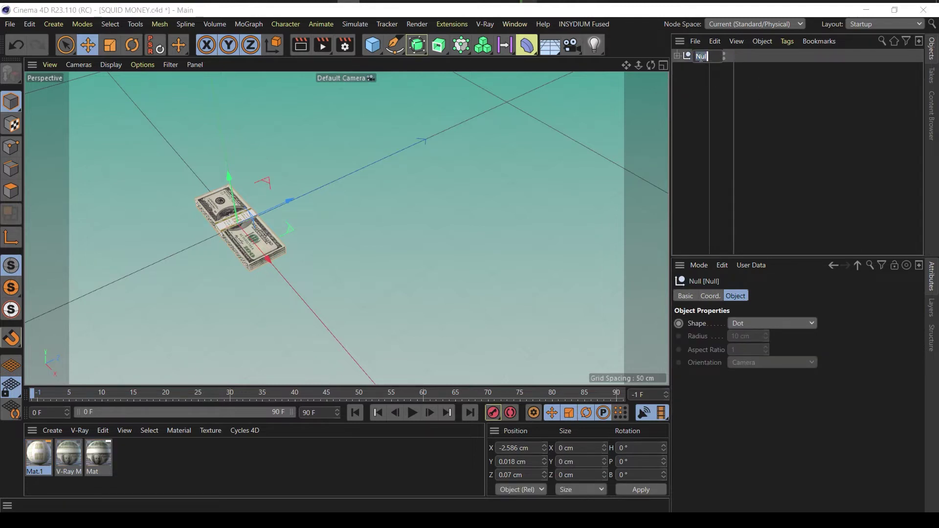
text(Bill)
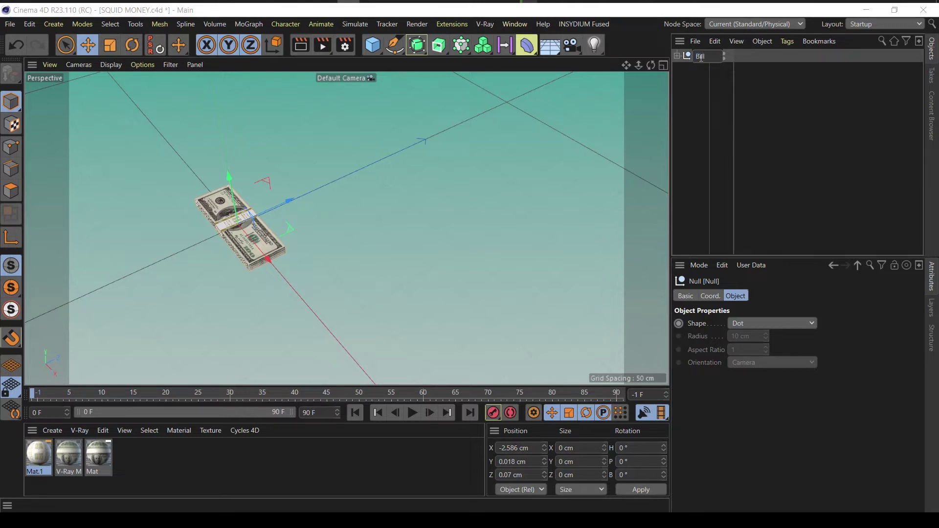
key(Return)
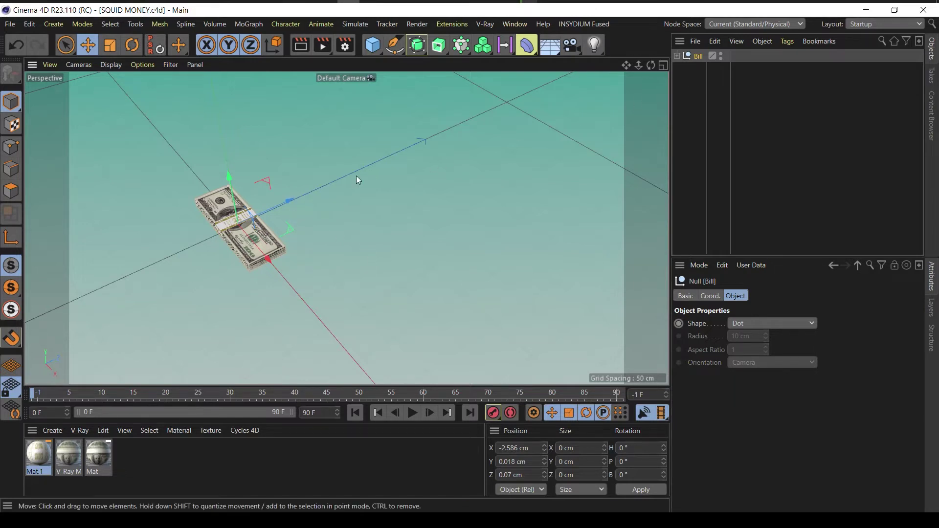
ctrl+drag(289, 203, 366, 164)
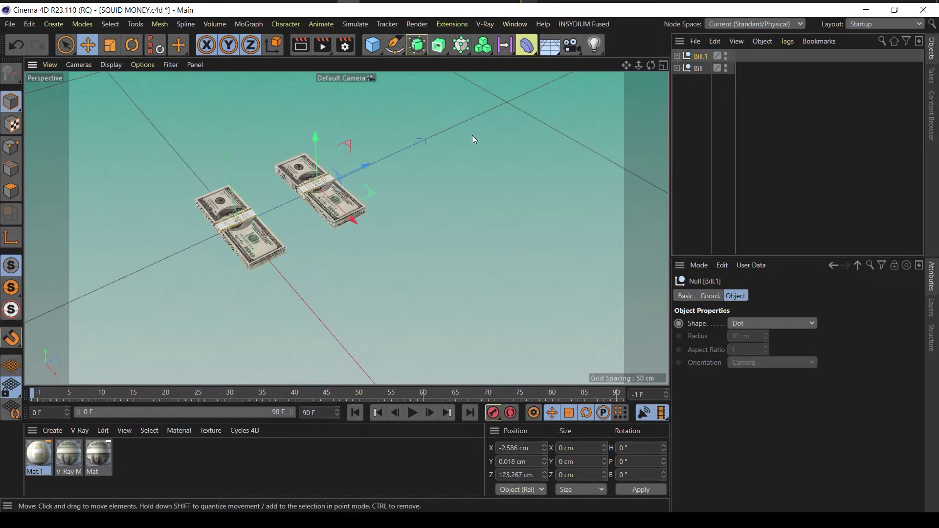
click(472, 139)
- Duplicate the strap material Mat.1, load monney strap 1.jpg as its Color texture, and use it on the copied stack's strap
ctrl+drag(47, 463, 55, 463)
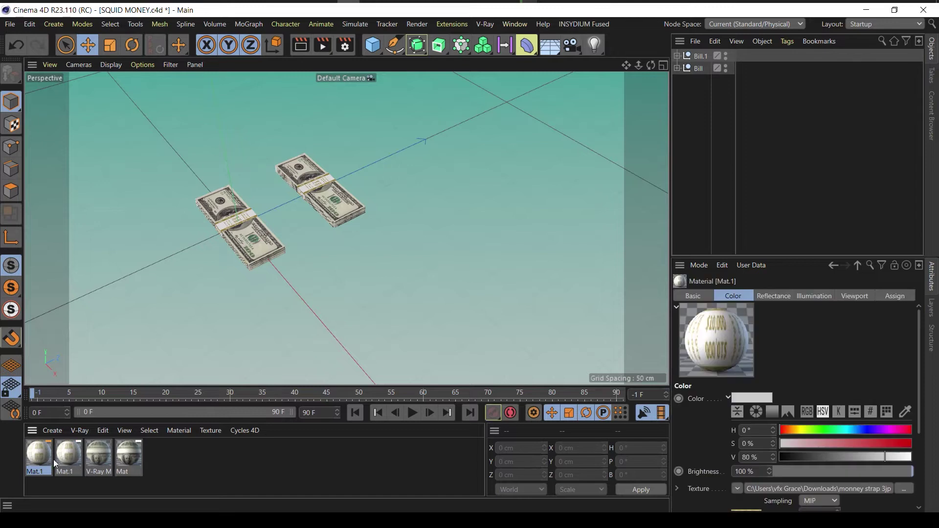
double_click(42, 454)
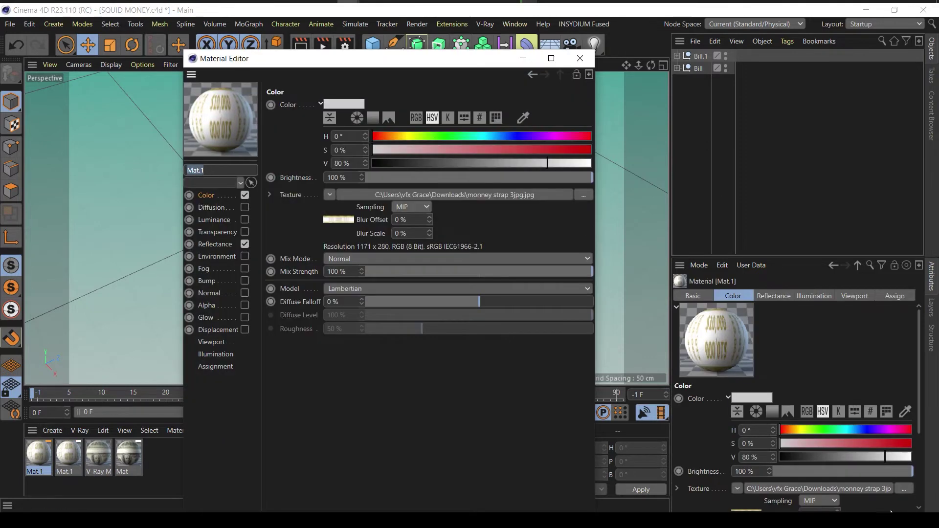
click(568, 317)
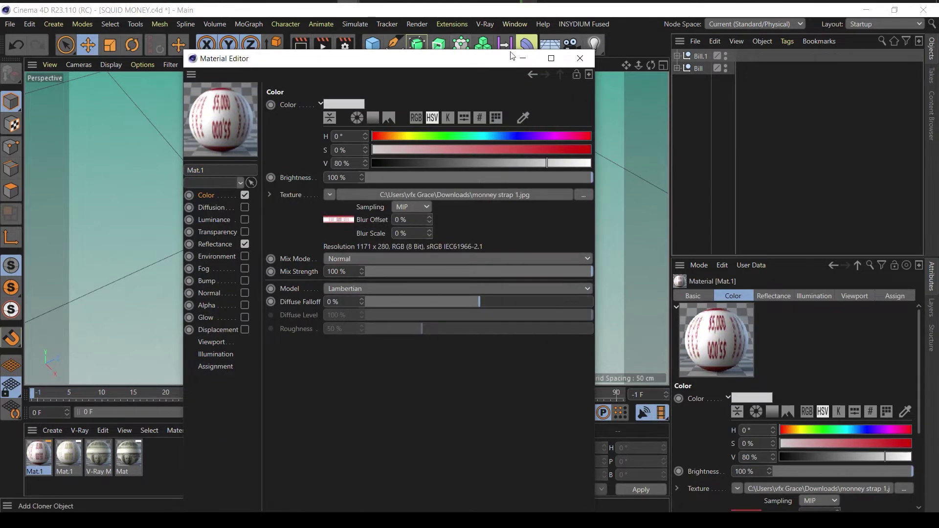
click(580, 59)
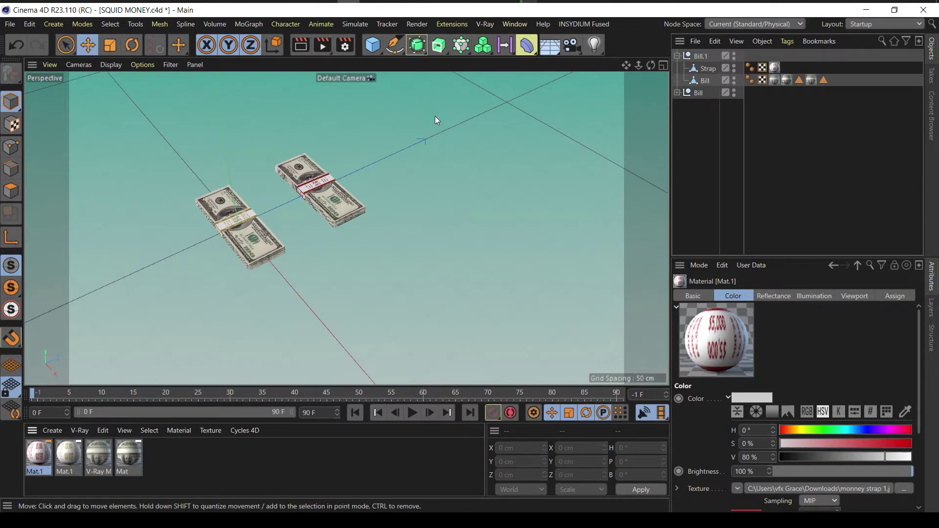
- Raise the top polygon of the copied bill block to about 12.1 cm in Y to make the stack thicker
click(352, 205)
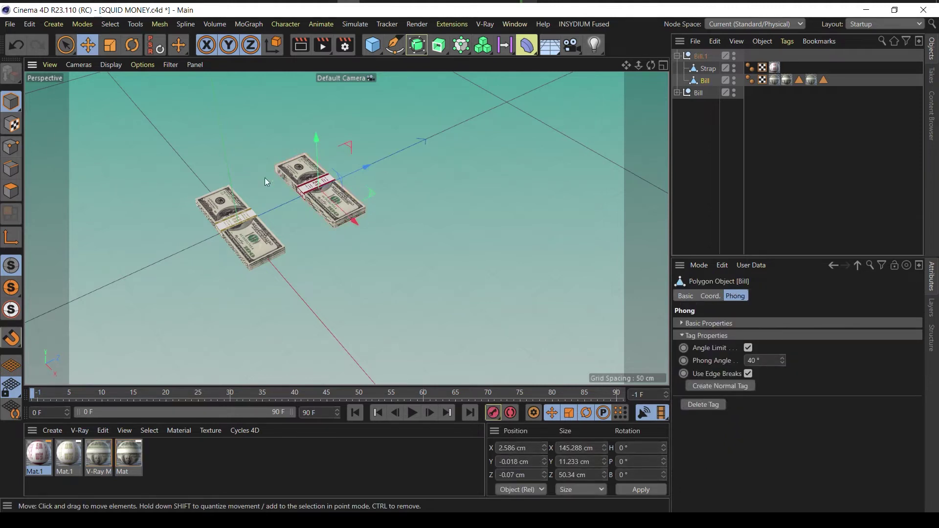
click(11, 191)
click(330, 198)
drag(313, 141, 314, 139)
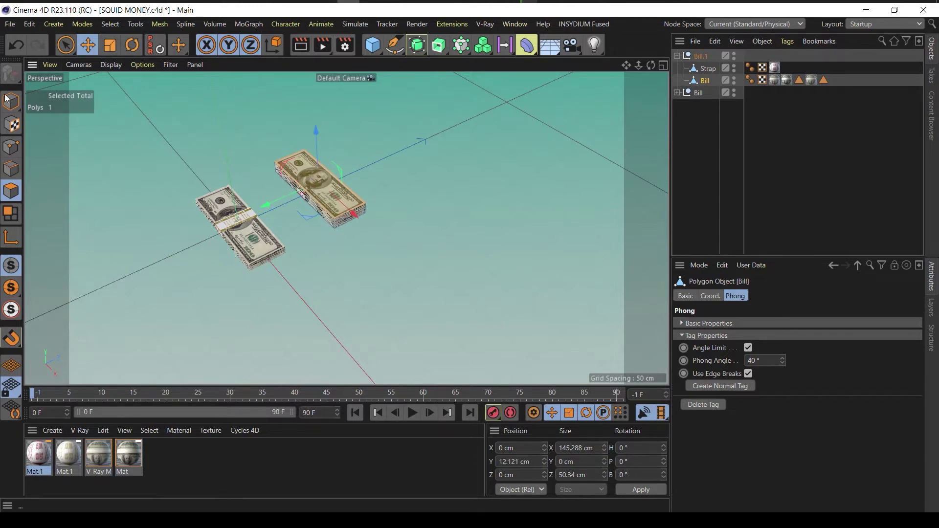
click(88, 45)
click(192, 113)
alt+drag(192, 113, 404, 178)
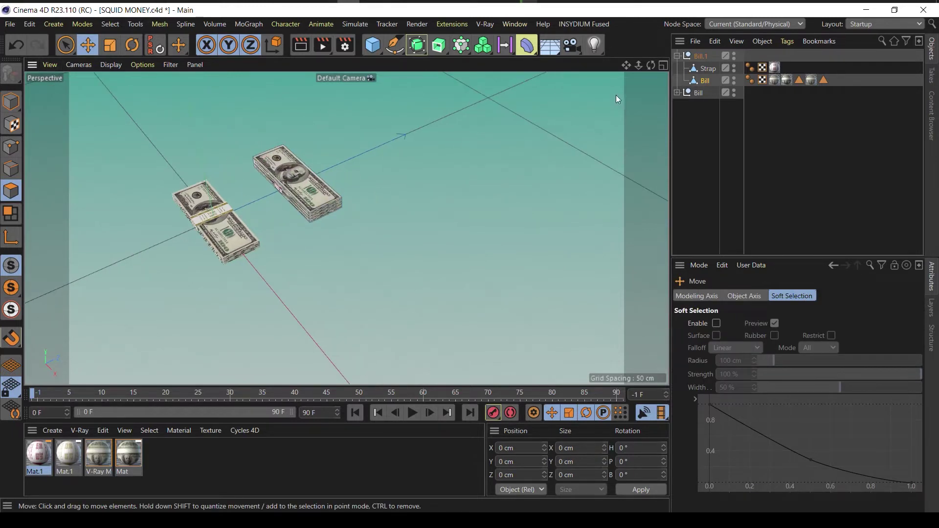
- Scale the copied stack's Strap object taller so it wraps around the thickened bill block
click(708, 69)
click(11, 102)
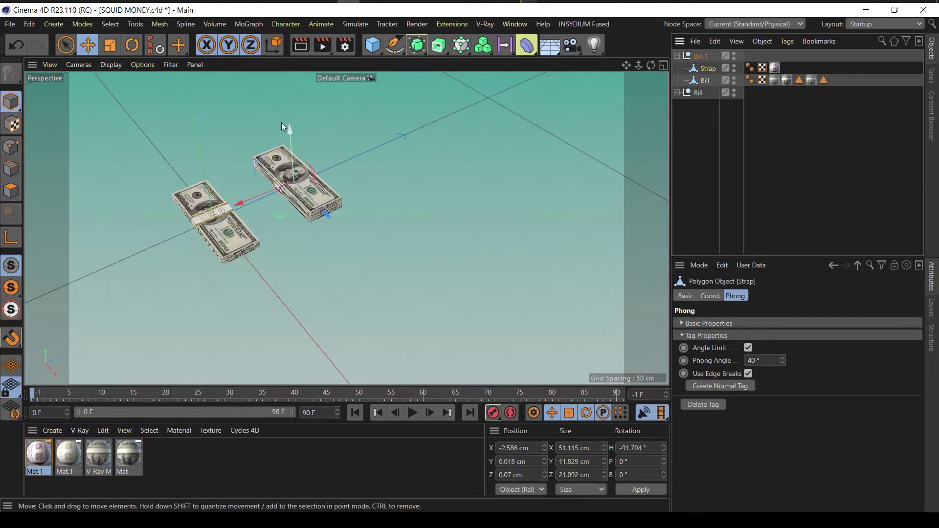
click(110, 45)
drag(289, 131, 288, 124)
key(ctrl+z)
click(88, 45)
click(325, 127)
scroll(337, 132, down, 5)
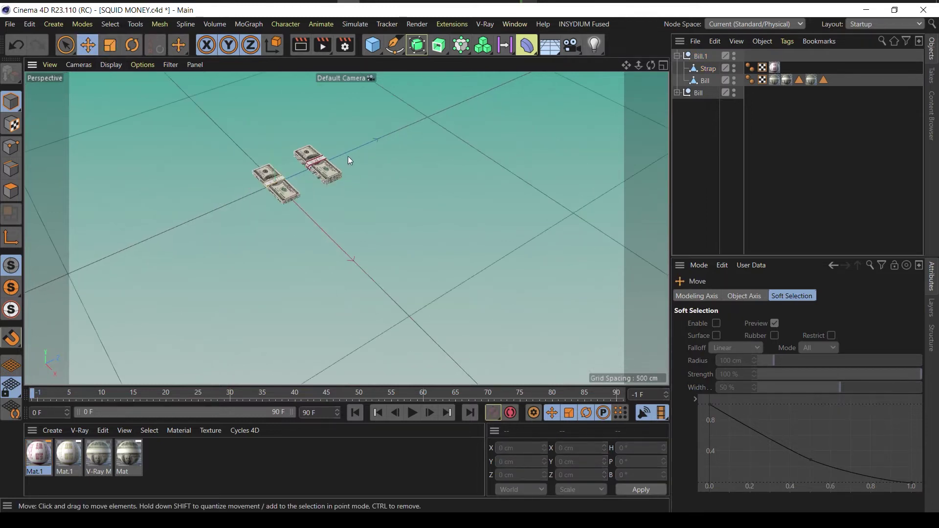
- Try to change the Tiles V value of the Mat material tag on the copied bill block
scroll(348, 157, up, 2)
drag(650, 65, 301, 203)
click(302, 180)
click(12, 191)
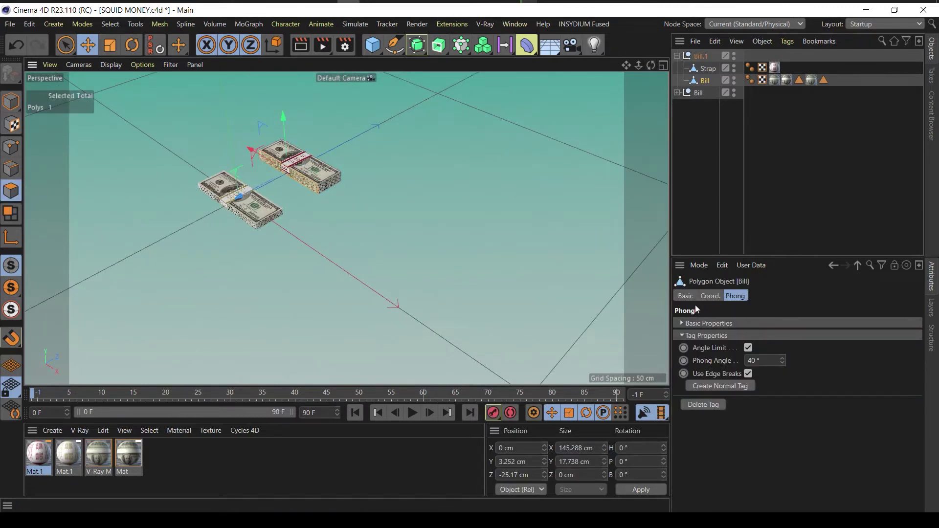
click(777, 81)
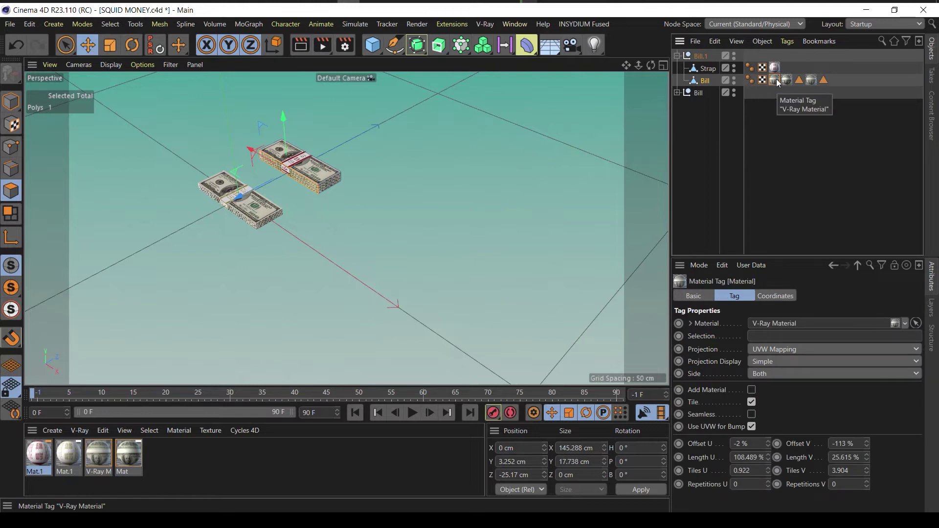
click(786, 80)
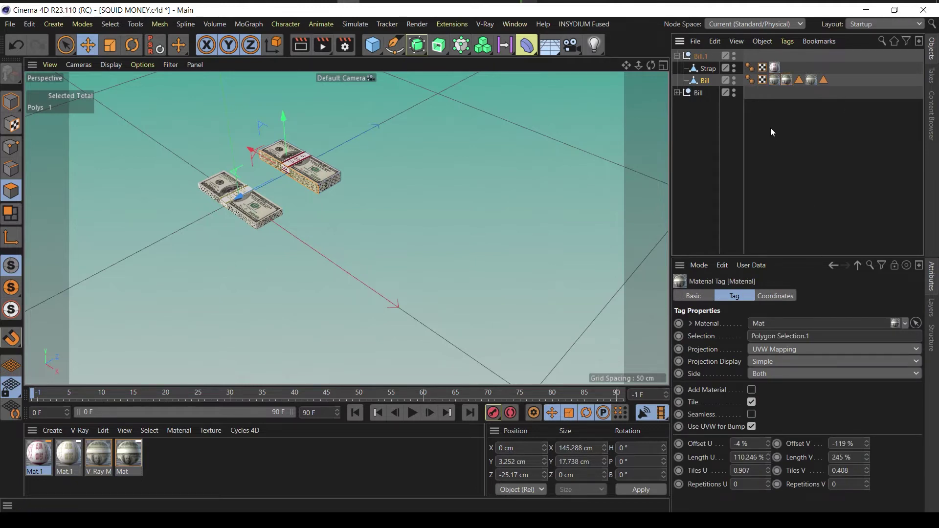
drag(866, 470, 867, 466)
key(ctrl+z)
- Set Tiles V to 5.674 on the V-Ray Material tag of the copied bill block
click(774, 82)
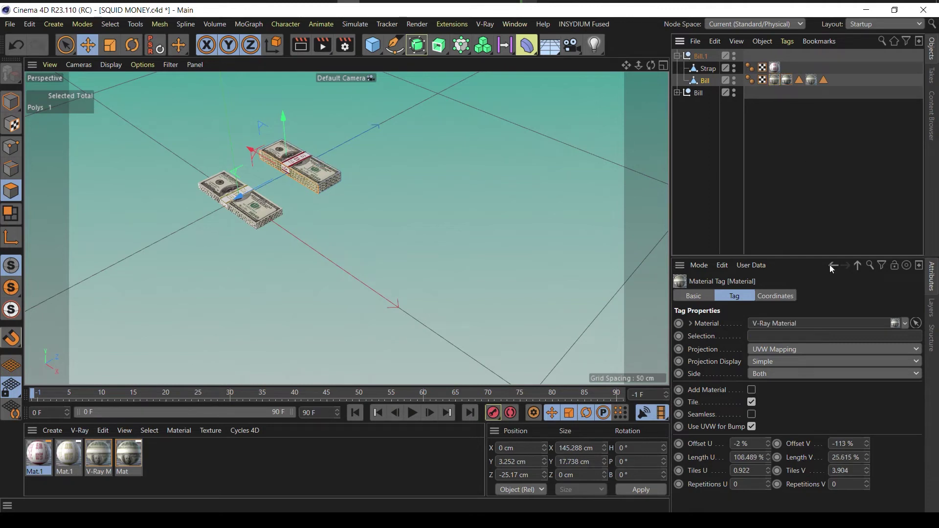
drag(866, 471, 866, 468)
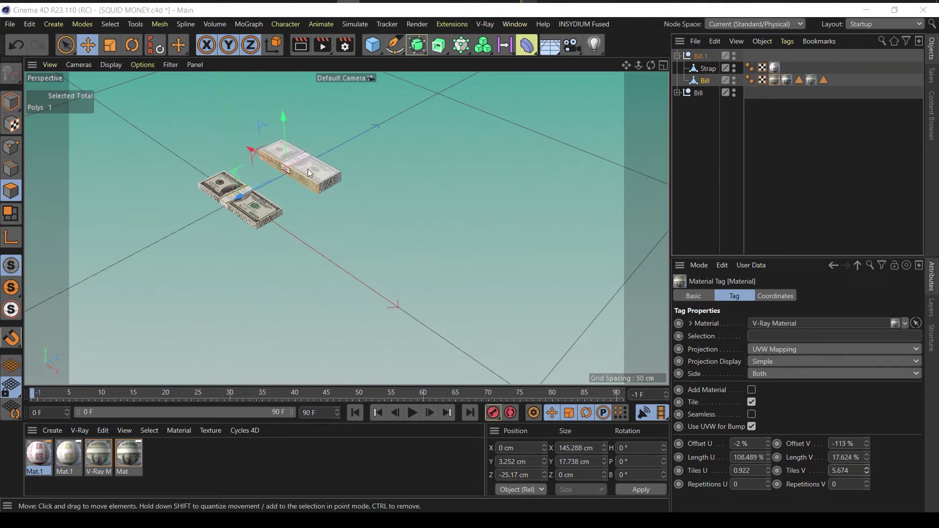
click(354, 182)
click(11, 101)
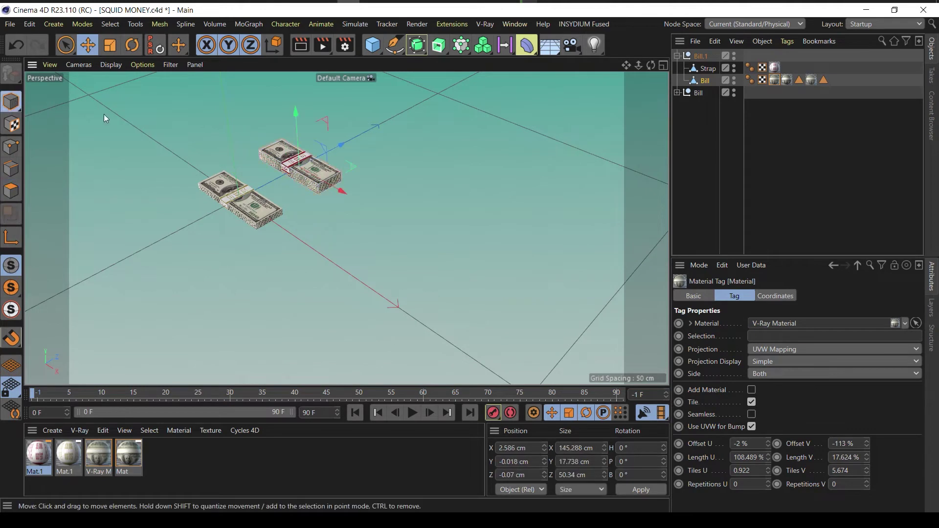
click(321, 153)
- Inspect both strapped stacks side by side from several angles and collapse the Bill.1 group
scroll(321, 152, down, 4)
scroll(339, 152, up, 3)
middle_click(338, 154)
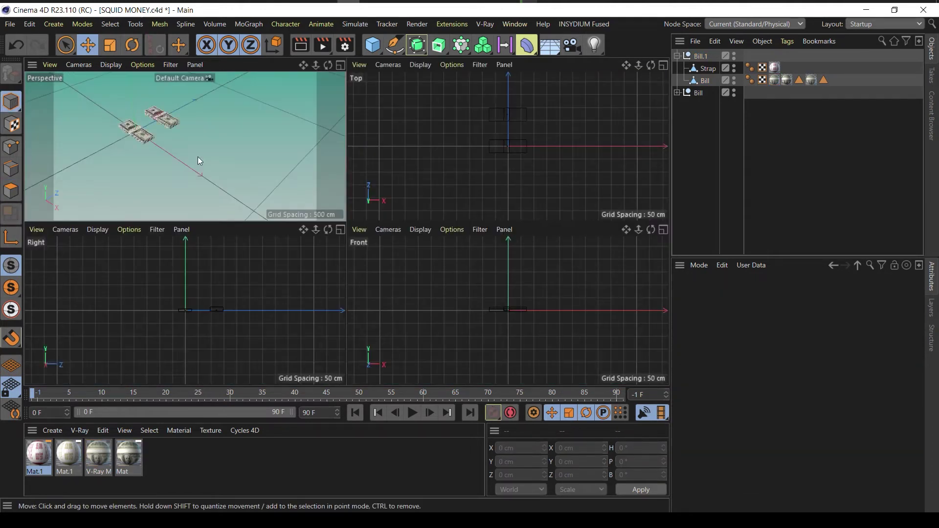
middle_click(199, 157)
alt+middle_drag(384, 249, 446, 304)
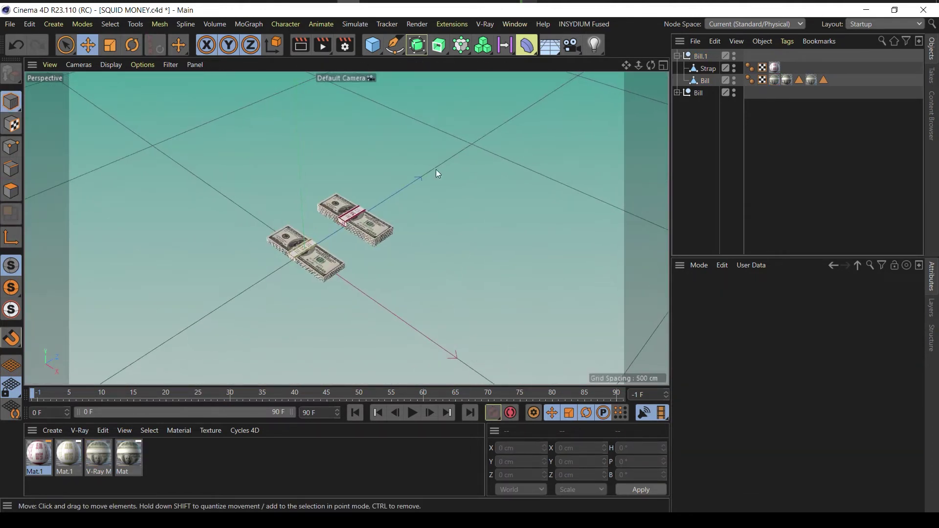
scroll(440, 200, up, 4)
mouse_move(443, 231)
alt+mouse_down()
mouse_move(284, 172)
mouse_move(537, 279)
mouse_move(447, 262)
mouse_move(444, 246)
alt+mouse_up()
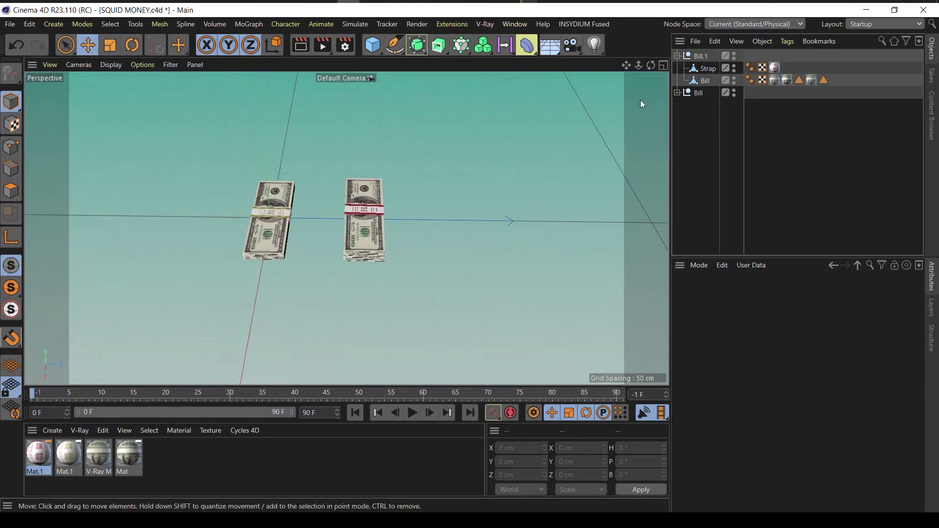
click(677, 56)
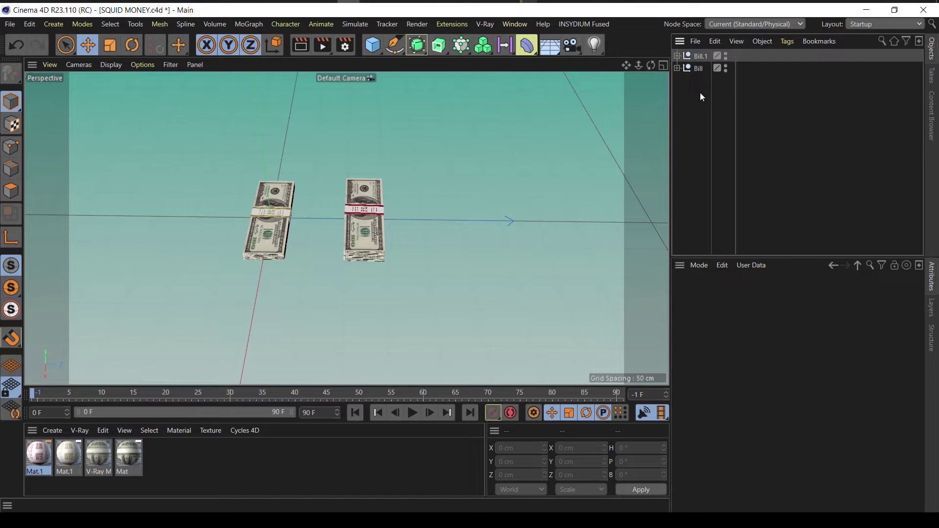
- Save the project and duplicate the Bill group at the top of the object hierarchy as a hidden copy
key(ctrl+s)
click(678, 68)
click(697, 68)
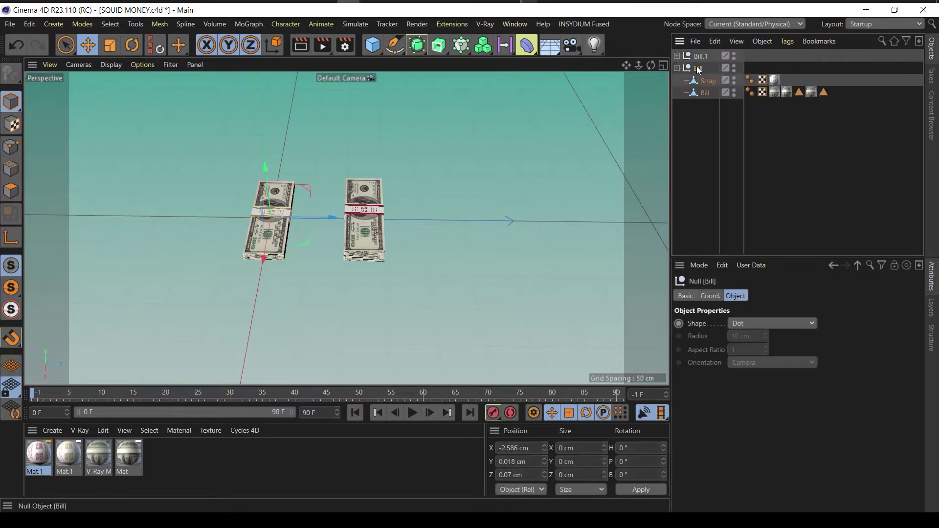
right_click(698, 70)
click(691, 70)
click(678, 68)
drag(701, 69, 697, 52)
click(731, 60)
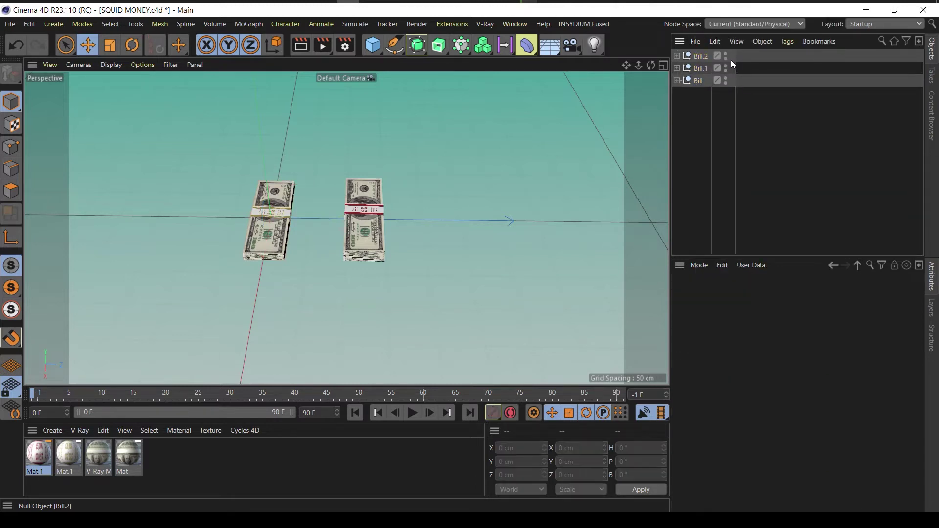
- Expand the original Bill group and select it together with its Strap and Bill children
click(699, 81)
click(677, 81)
right_click(698, 80)
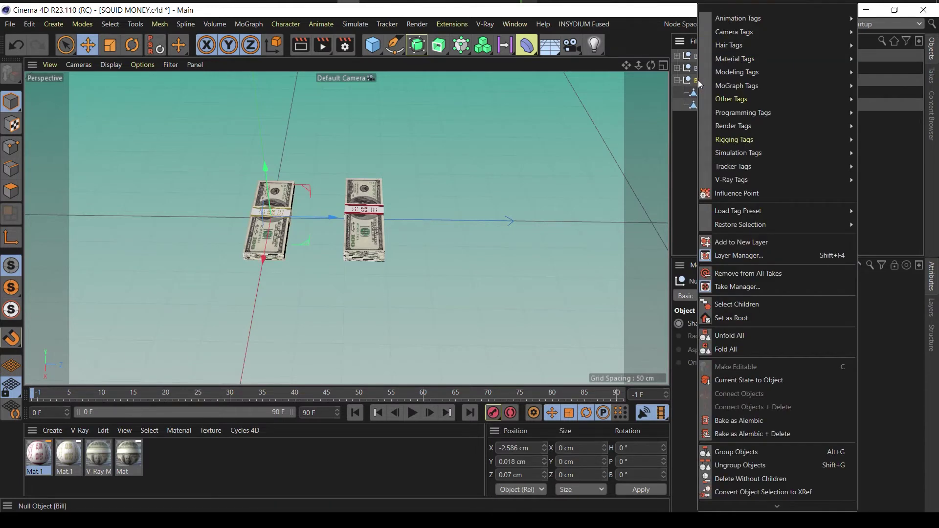
click(745, 304)
- Try Current State to Object on the selected Bill group, and undo it
right_click(698, 81)
click(789, 380)
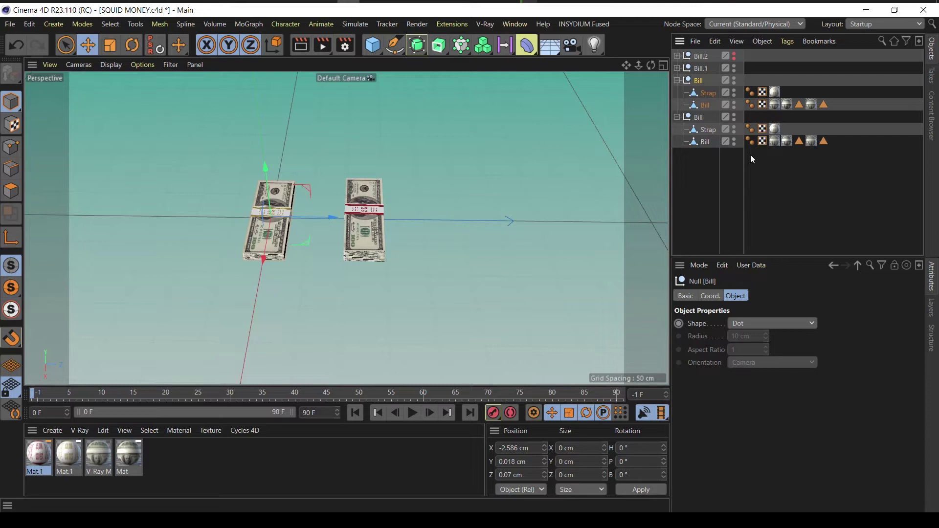
key(ctrl+z)
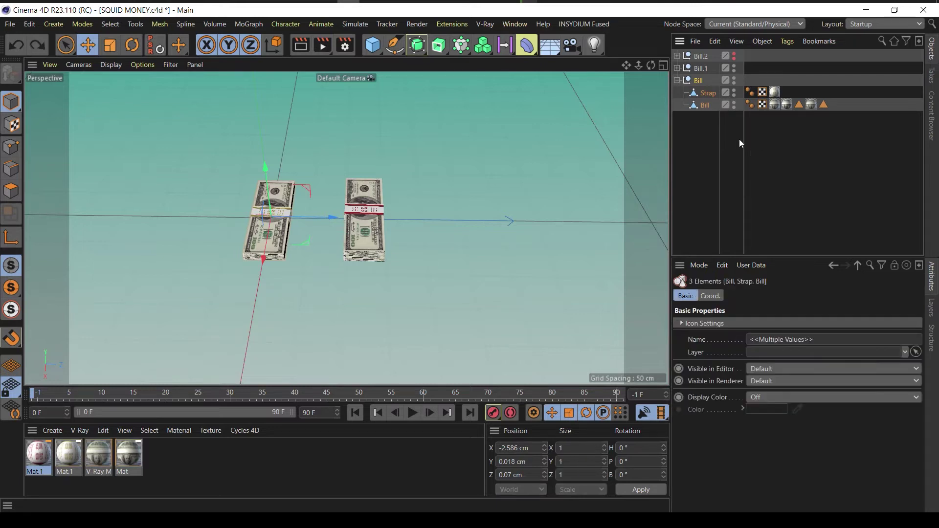
- Merge the selected Bill group and its children into one polygon object with Connect Objects + Delete
right_click(698, 80)
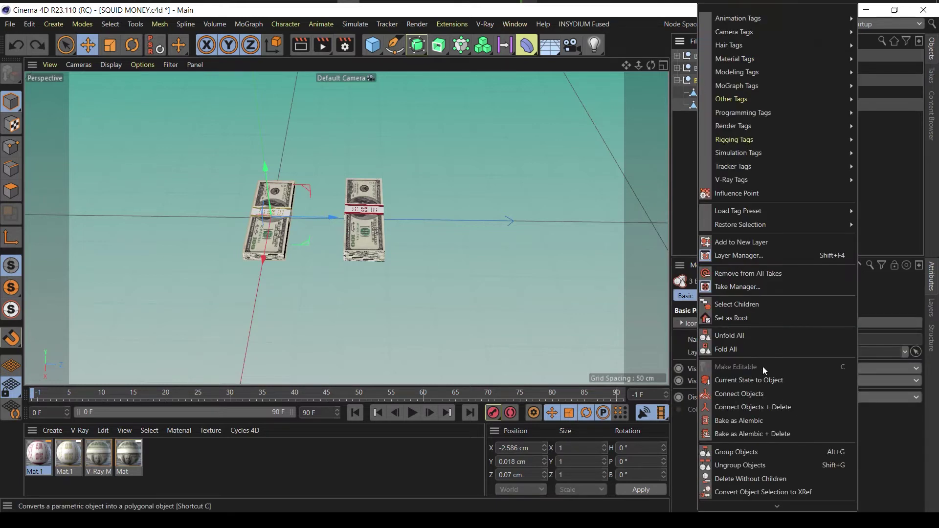
click(761, 405)
- Expand Bill.1 and slide its Strap lengthwise toward the middle of the bill block, to about X 10.4 cm
click(678, 68)
click(700, 68)
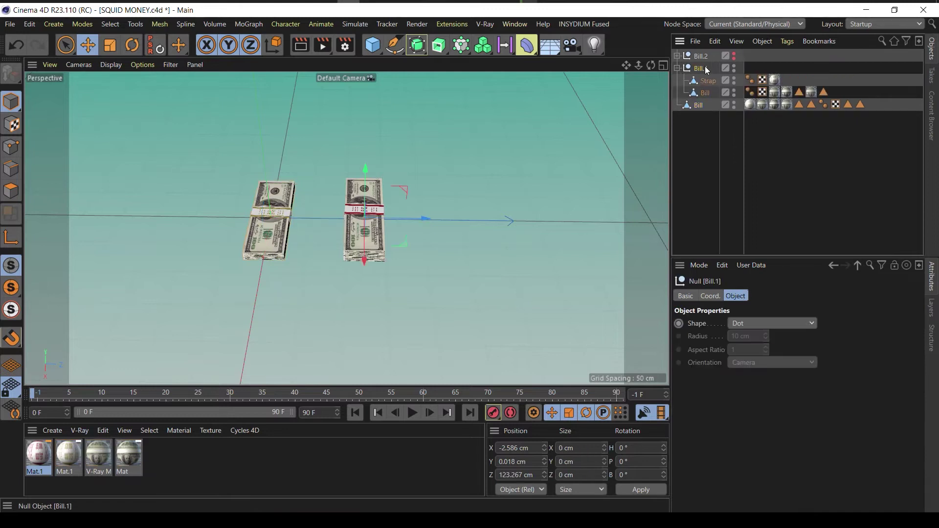
right_click(705, 66)
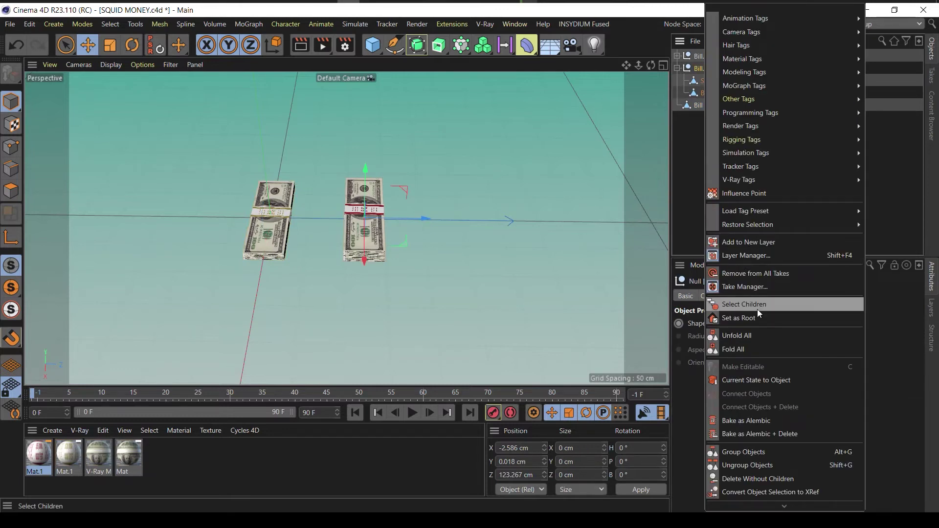
click(753, 305)
right_click(705, 68)
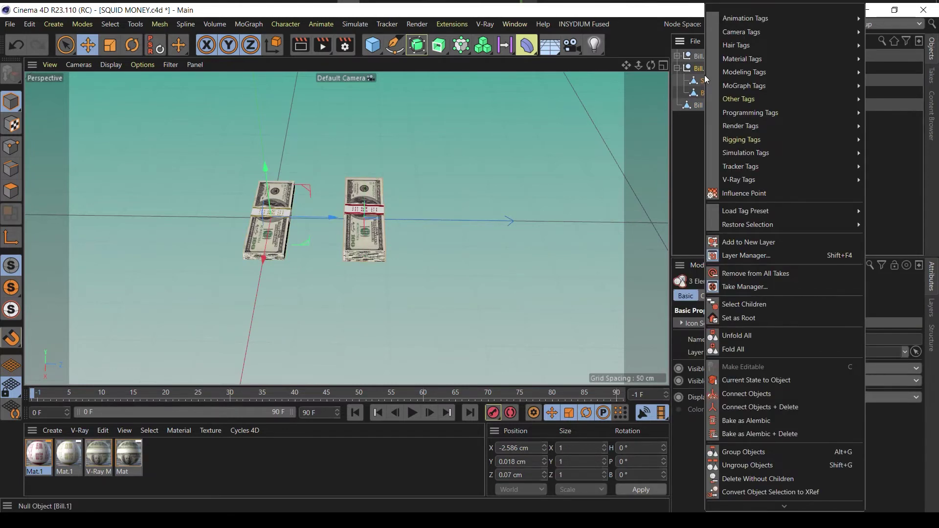
click(386, 207)
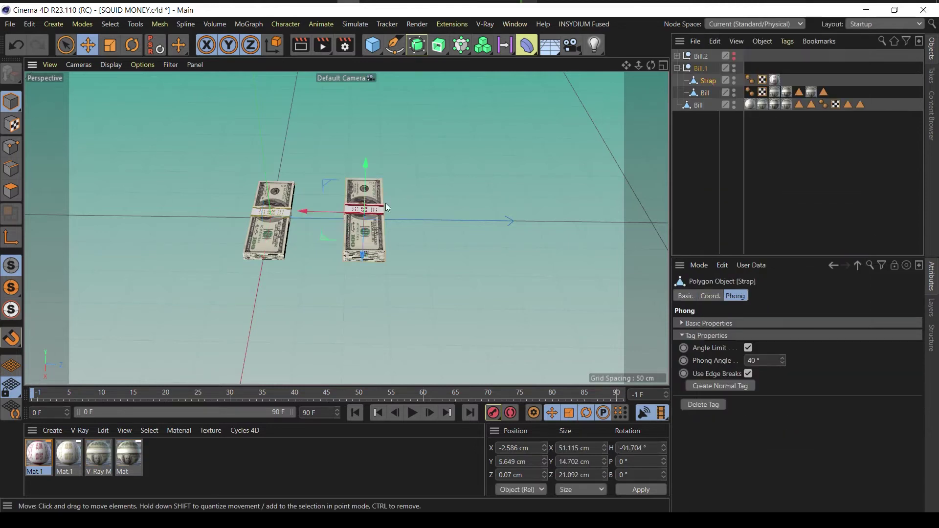
drag(363, 245, 363, 251)
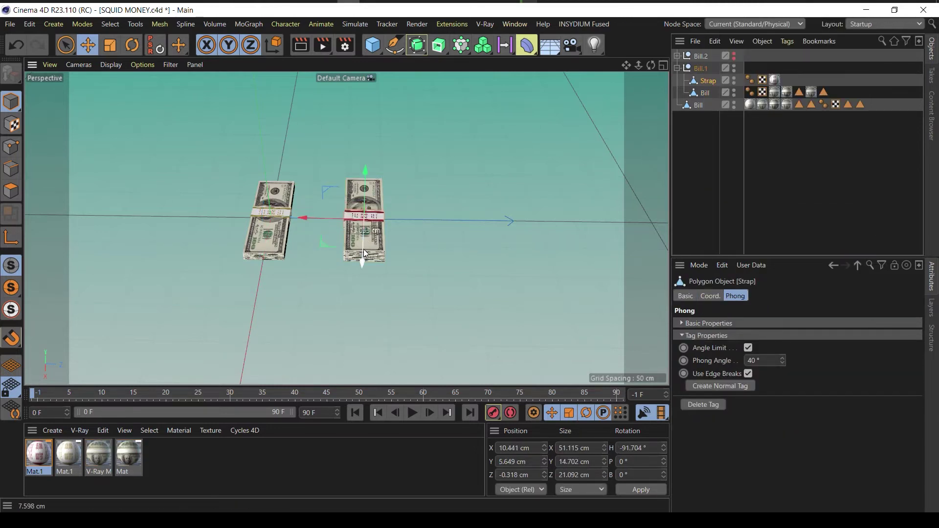
- Select Bill.1 with its children and merge them into one polygon object, removing the originals
right_click(701, 69)
click(729, 304)
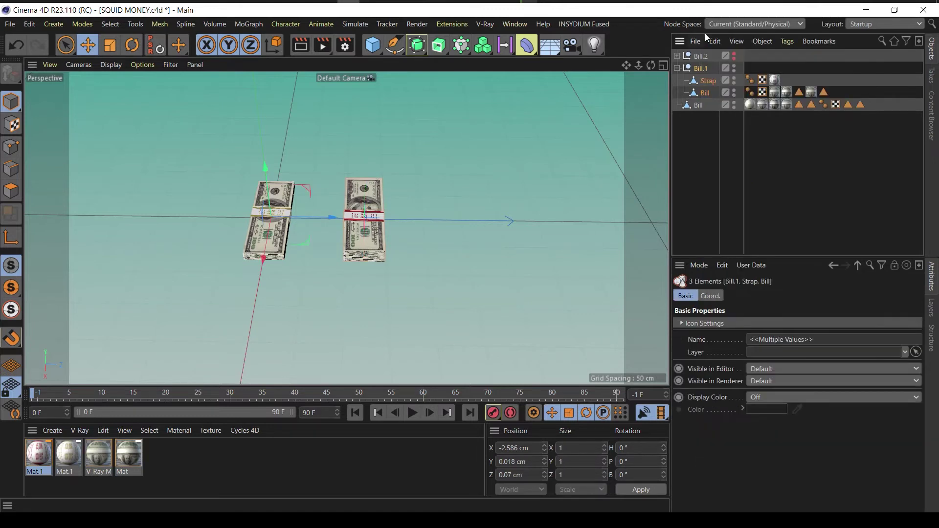
right_click(706, 78)
click(777, 395)
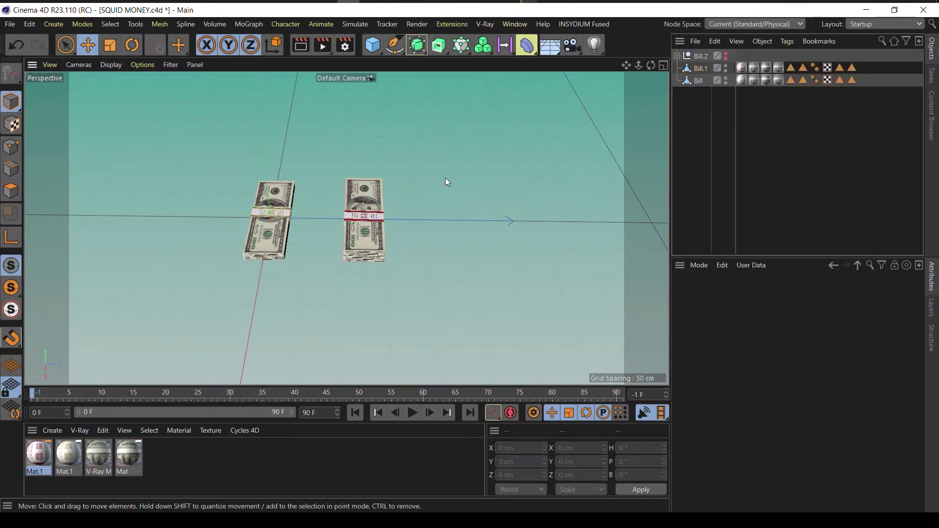
- Raise the merged Bill.1 stack to about Y 43.6 cm and the Bill stack to about Y 37.5 cm
click(370, 244)
drag(368, 165, 368, 140)
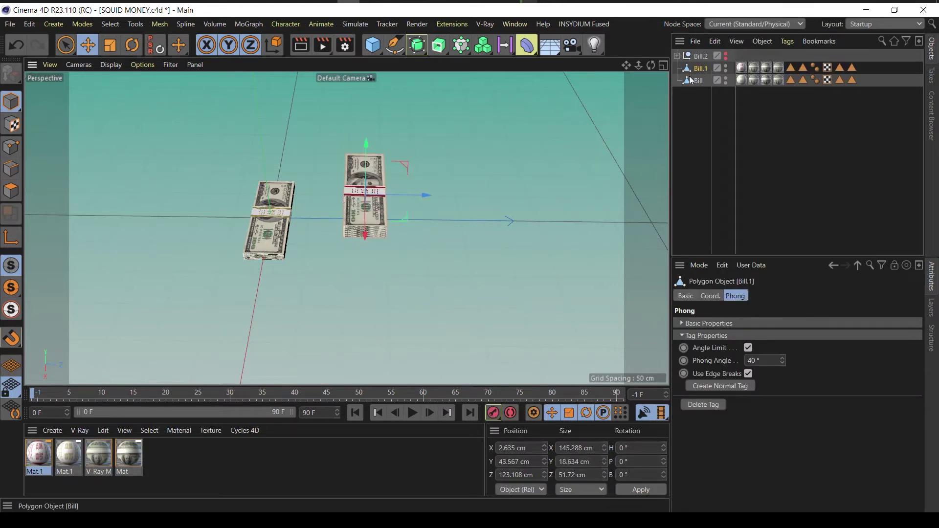
click(272, 216)
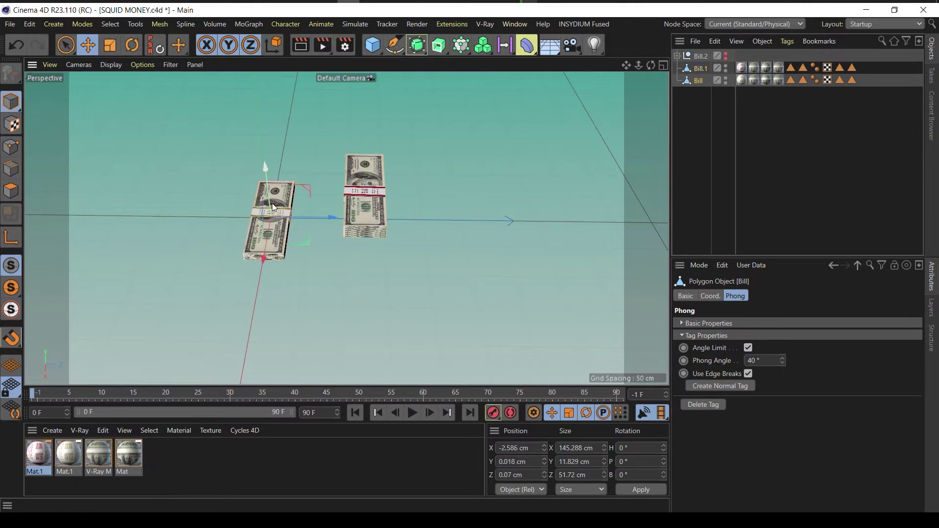
drag(271, 203, 270, 180)
click(445, 161)
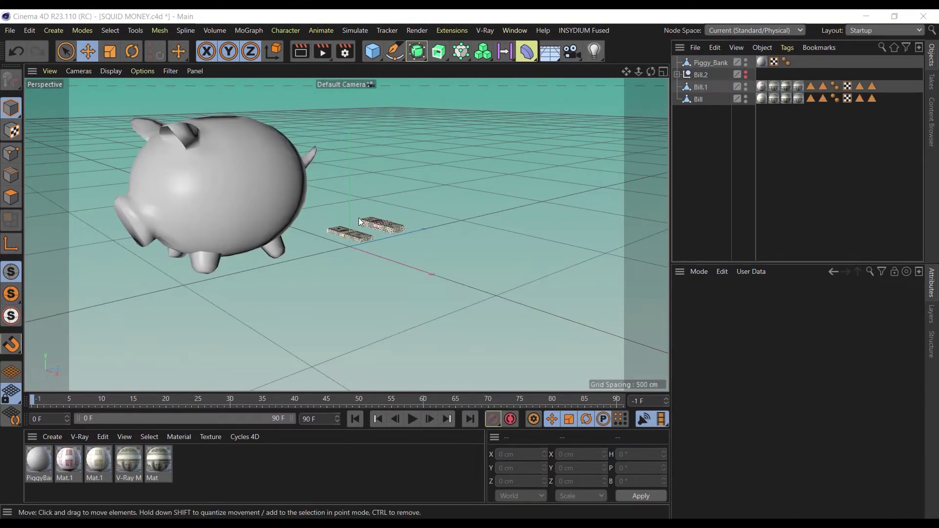
- Examine the Piggy_Bank's polygon mesh from the front, and return to model mode
click(245, 197)
drag(651, 72, 675, 78)
click(16, 203)
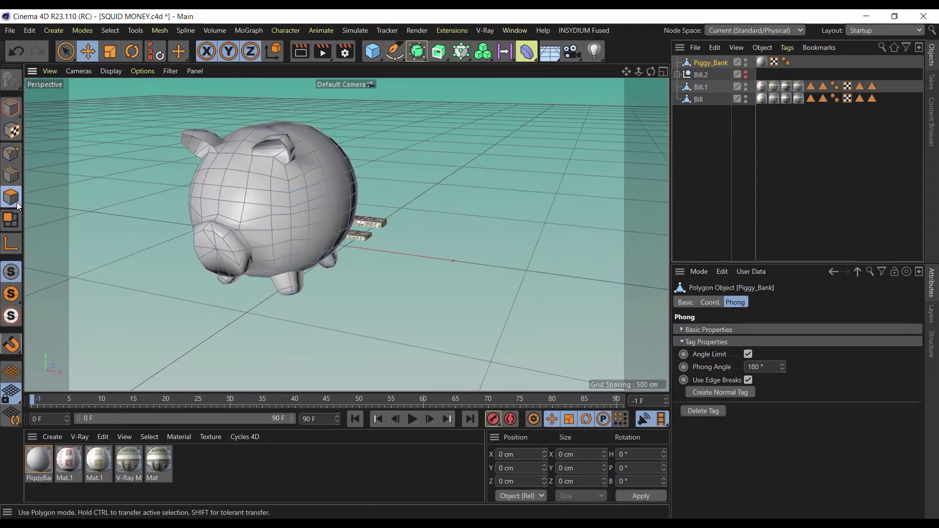
click(11, 108)
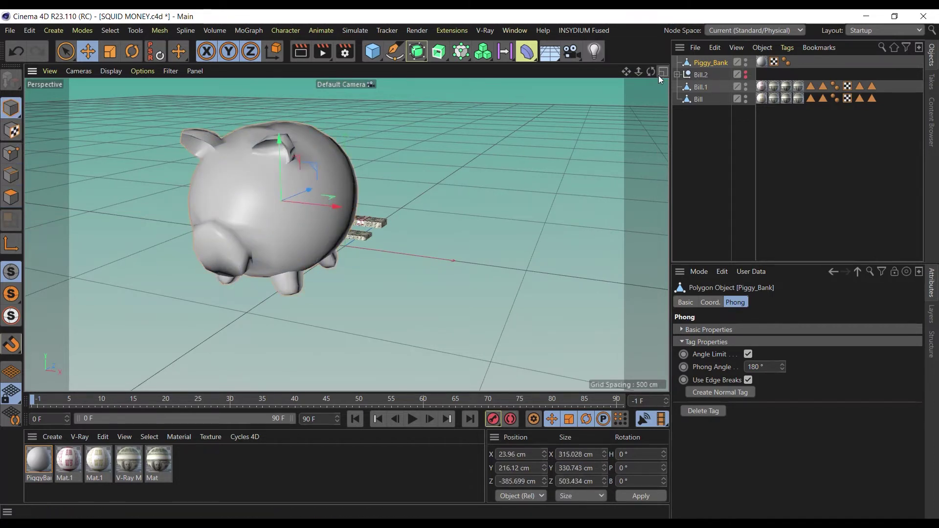
- Move the Bill and Bill.1 stacks along the X axis, well clear of the piggy bank
drag(651, 71, 636, 86)
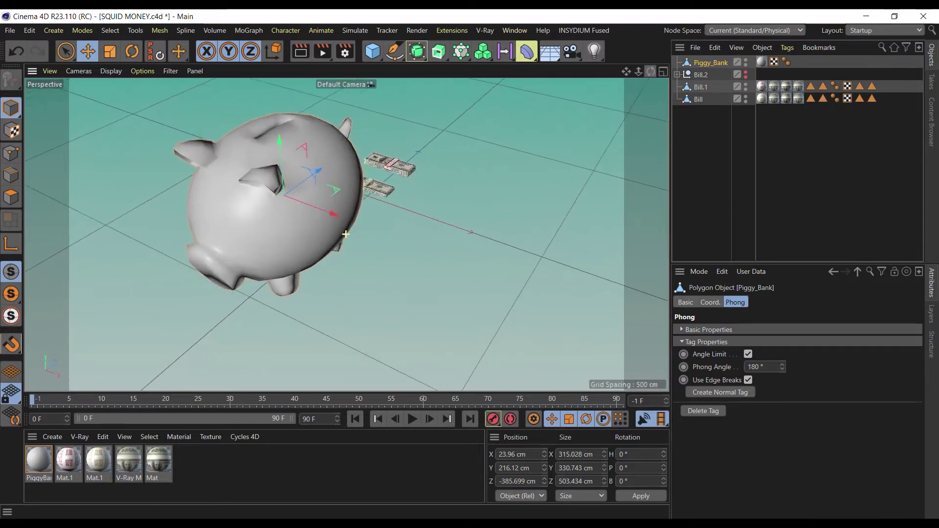
alt+drag(346, 235, 213, 197)
scroll(258, 209, down, 3)
click(360, 199)
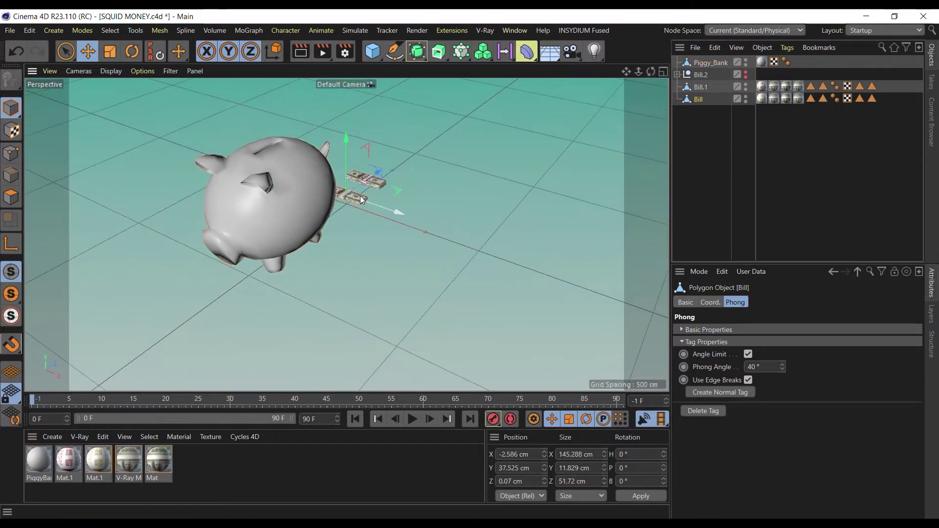
drag(380, 185, 540, 237)
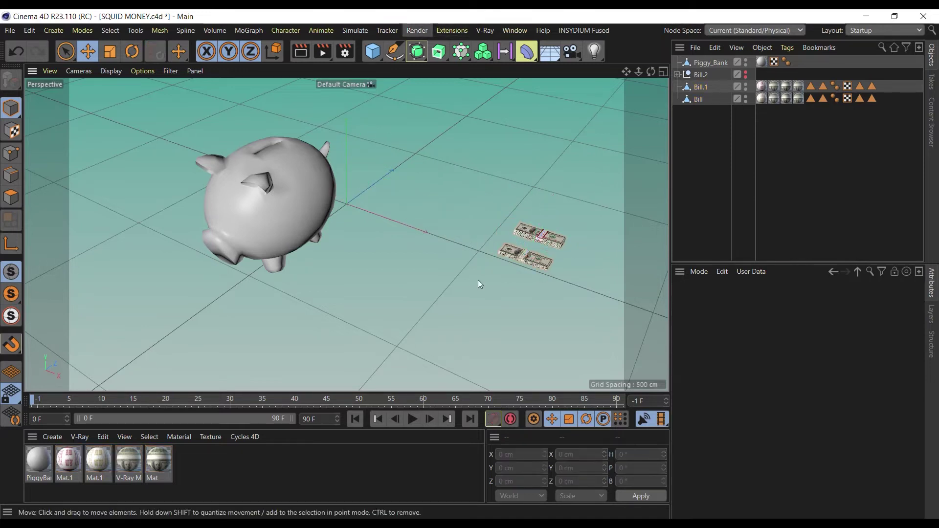
- Select the Piggy_Bank polygons around the coin slot from above, using Live Selection with radius 63
click(241, 193)
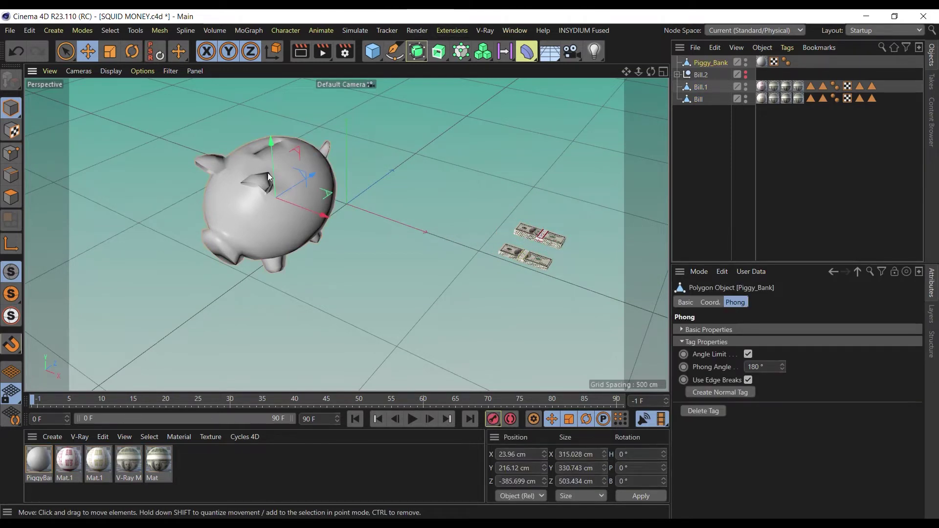
scroll(269, 173, up, 2)
drag(629, 75, 649, 111)
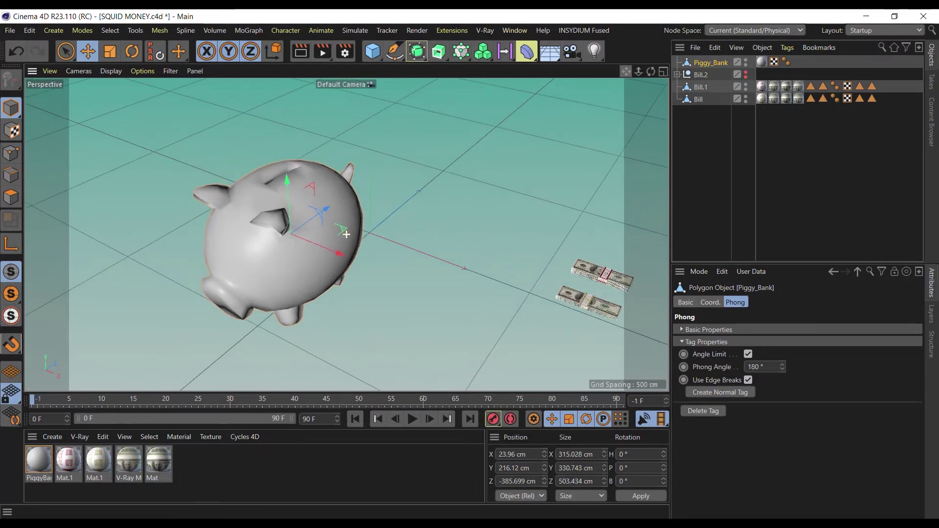
click(415, 178)
scroll(301, 215, up, 1)
click(302, 225)
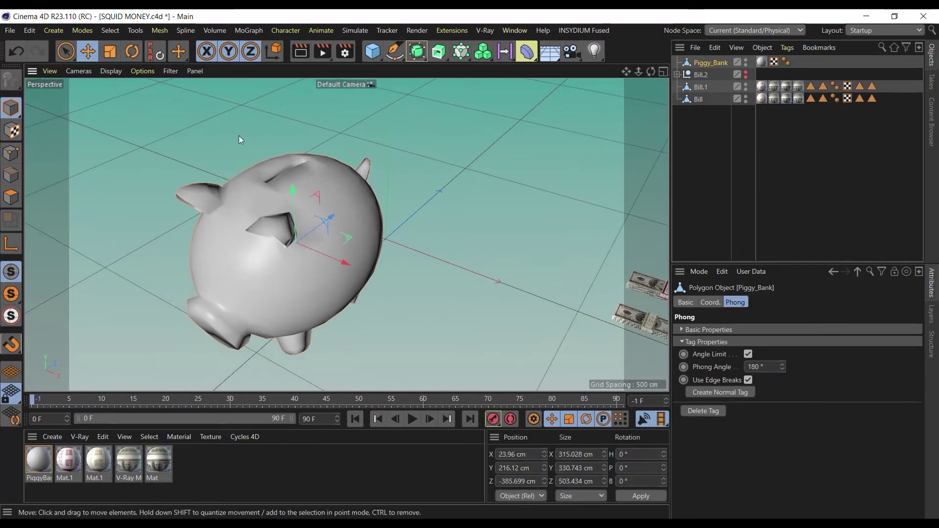
click(11, 198)
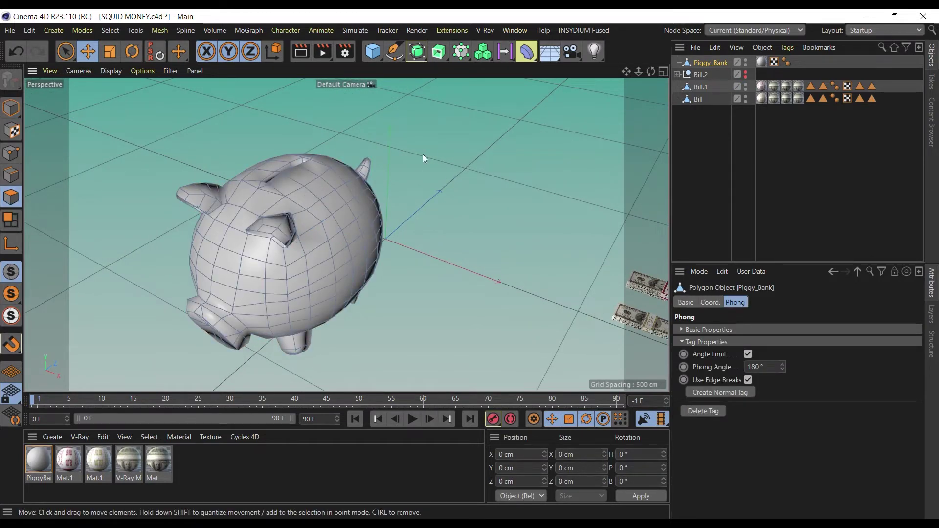
drag(650, 71, 346, 234)
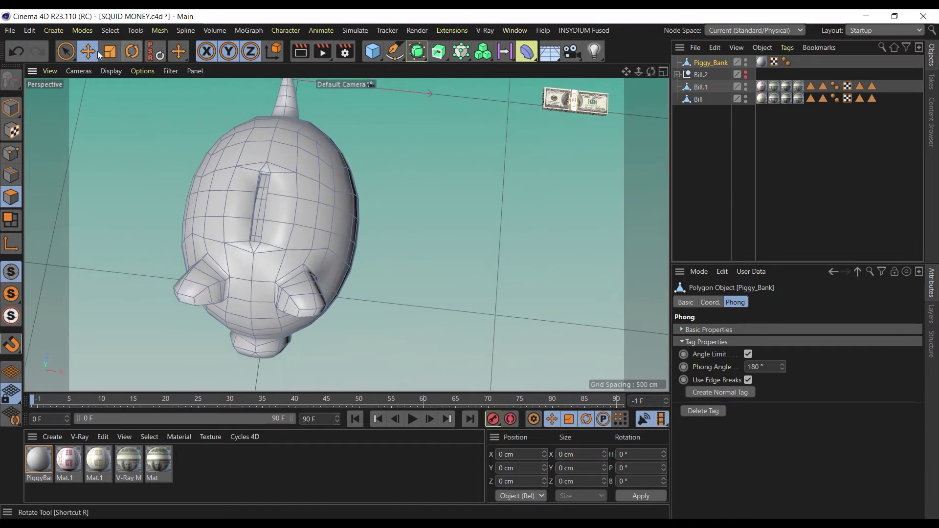
click(66, 51)
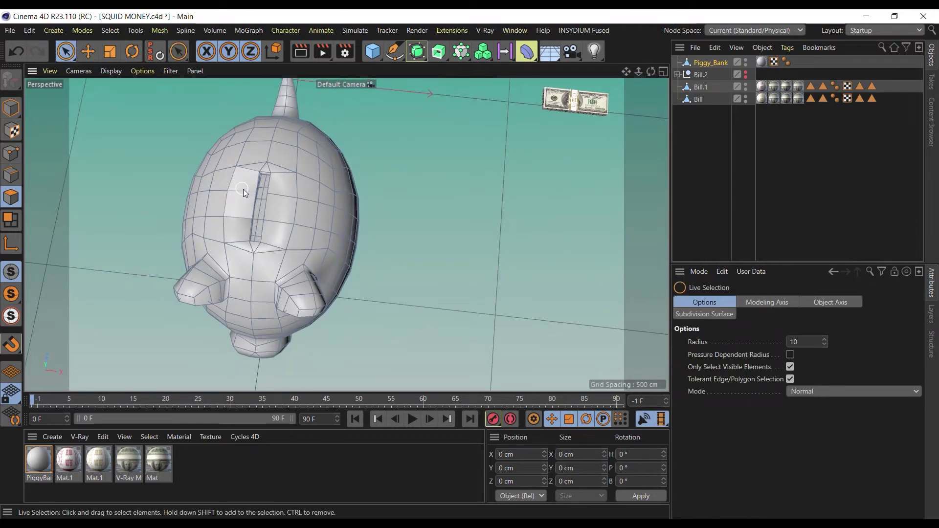
middle_drag(269, 192, 255, 210)
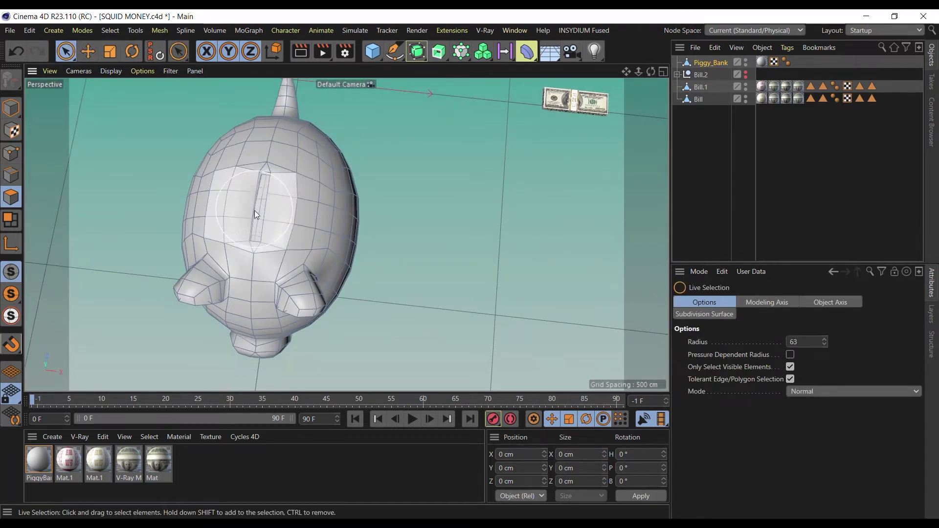
click(254, 209)
mouse_move(277, 209)
mouse_down()
mouse_move(254, 201)
mouse_move(262, 226)
mouse_move(261, 213)
mouse_up()
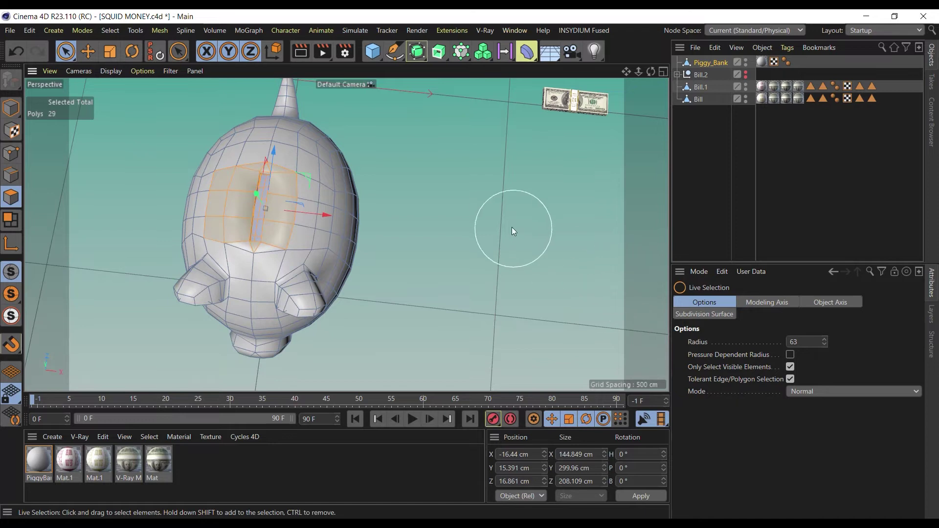
- Refine the polygon selection around the slot with Live Selection radius 31, adding missed polygons and deselecting the outer ones
middle_drag(511, 227, 513, 255)
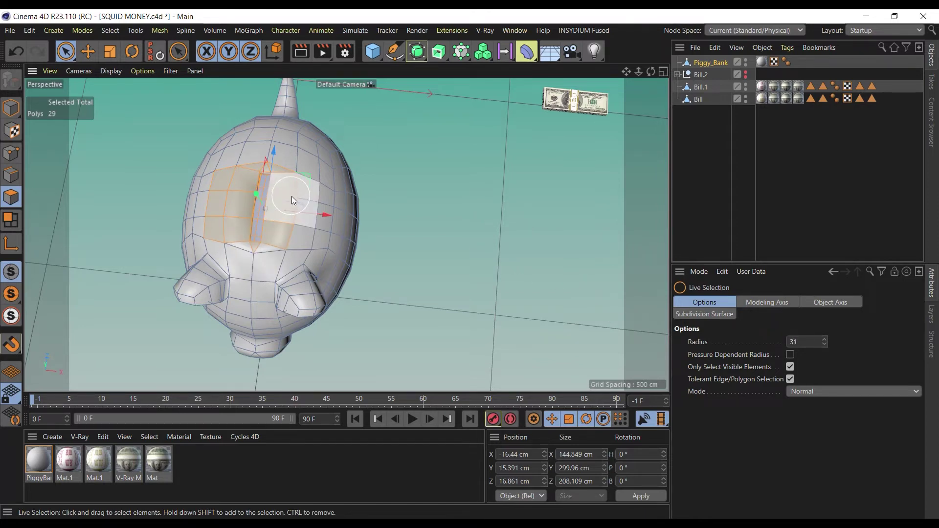
mouse_move(292, 195)
shift+mouse_down()
mouse_move(292, 224)
mouse_move(270, 231)
mouse_move(257, 231)
mouse_move(255, 203)
mouse_move(290, 251)
shift+mouse_up()
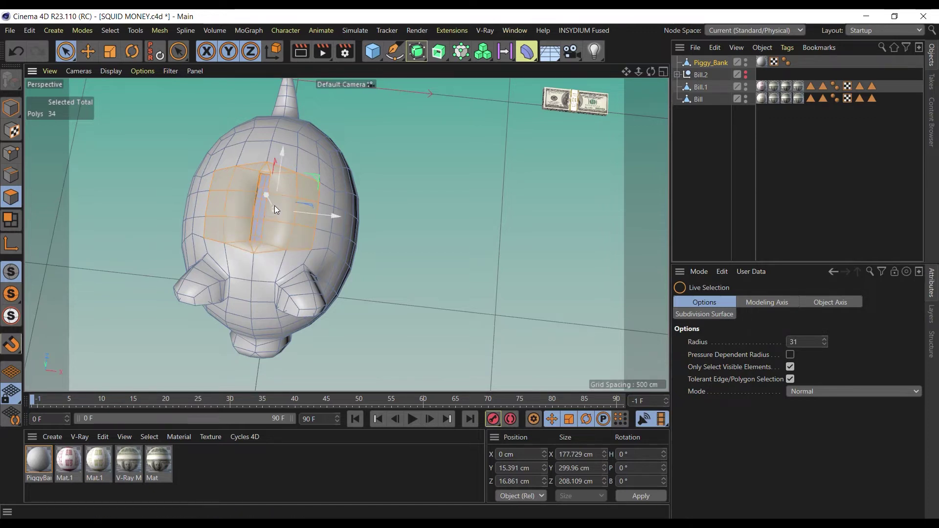
mouse_move(254, 215)
ctrl+mouse_down()
mouse_move(197, 189)
mouse_move(208, 178)
mouse_move(202, 213)
ctrl+mouse_up()
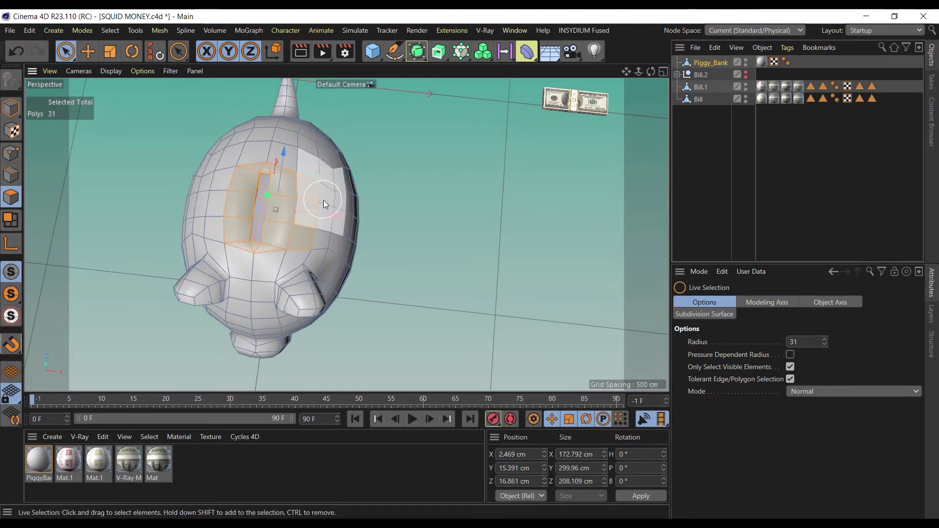
mouse_move(323, 200)
ctrl+mouse_down()
mouse_move(318, 232)
mouse_move(341, 223)
mouse_move(229, 225)
mouse_move(288, 225)
ctrl+mouse_up()
- Delete the selected polygons around the coin slot to open the Piggy_Bank's back, and examine the hole's interior
alt+drag(654, 78, 496, 187)
drag(267, 236, 277, 277)
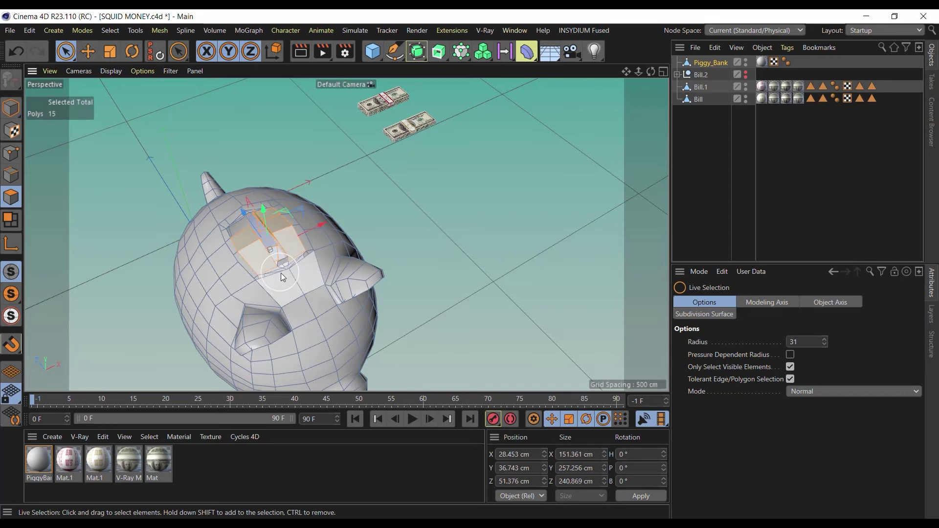
key(ctrl+z)
drag(650, 72, 587, 112)
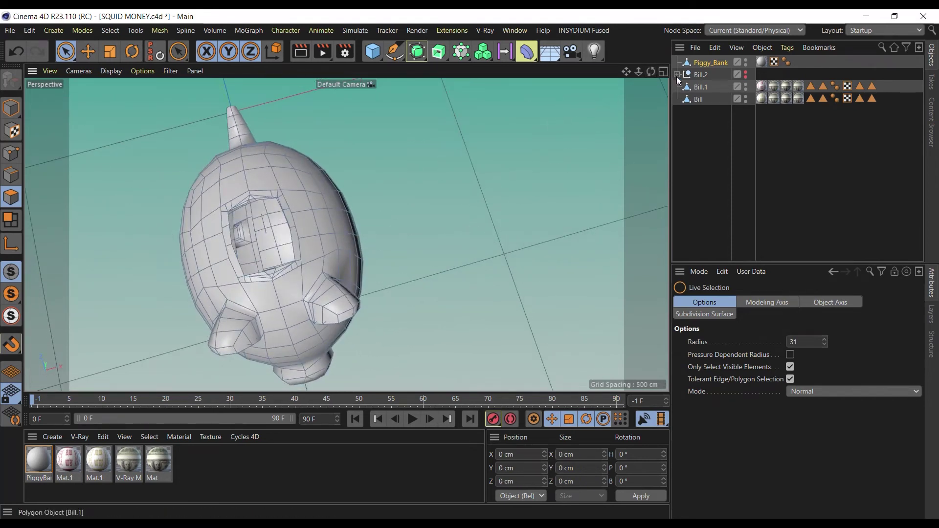
drag(651, 72, 597, 193)
scroll(245, 216, up, 6)
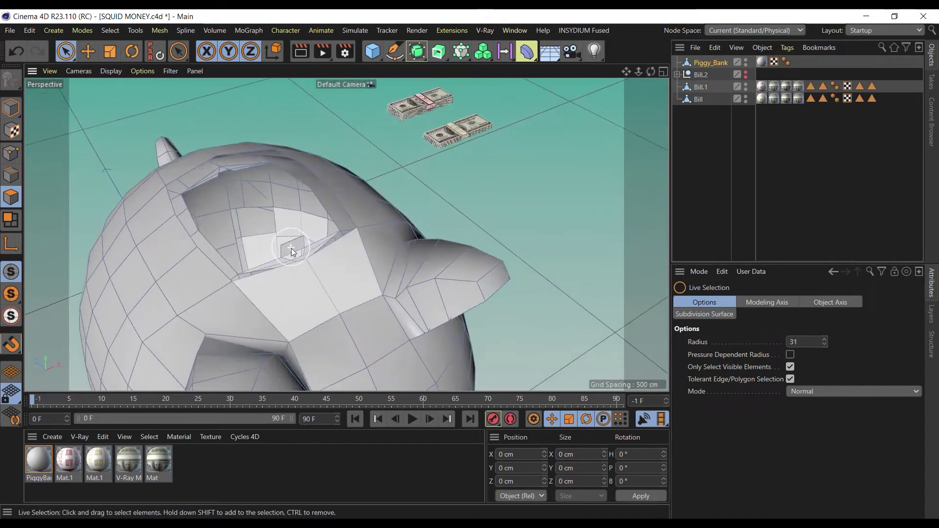
- Delete the stray polygon left inside the Piggy_Bank's back opening, near its front edge
drag(651, 74, 741, 42)
drag(651, 72, 685, 46)
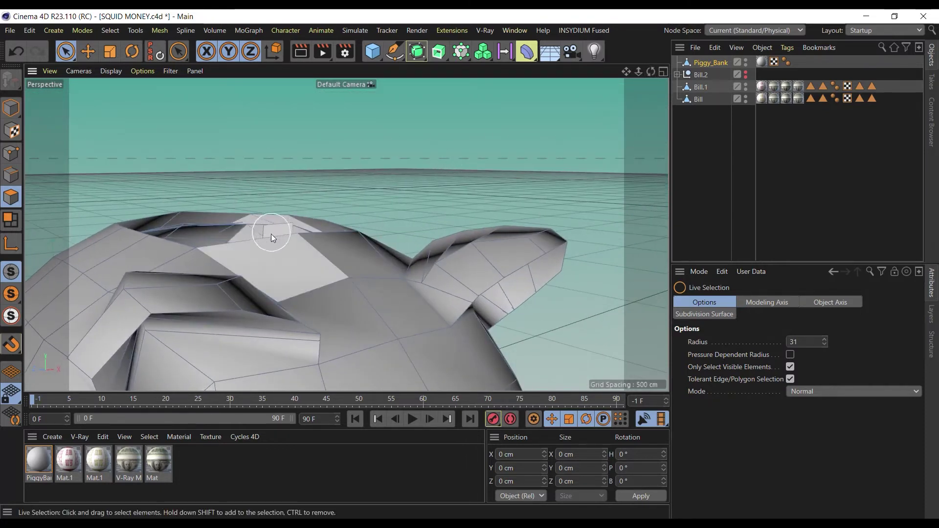
drag(651, 72, 648, 93)
drag(346, 234, 346, 274)
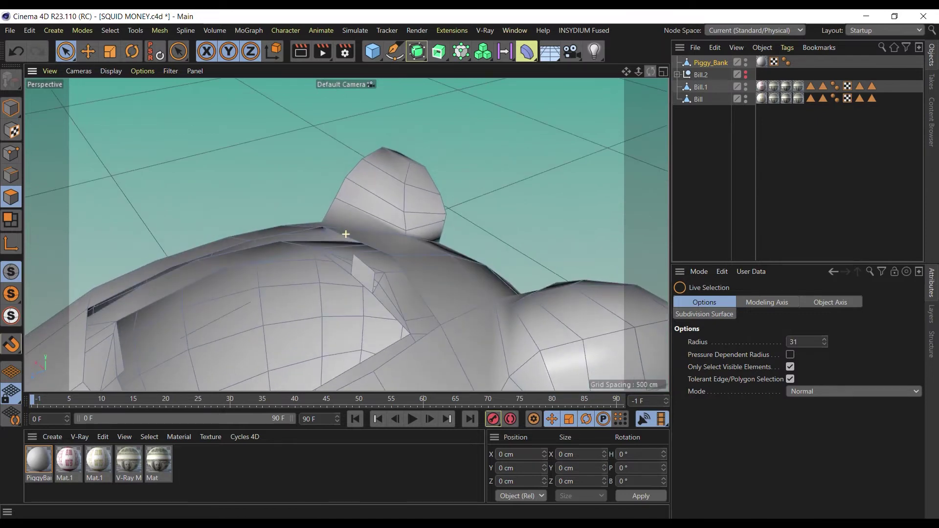
click(90, 53)
click(368, 277)
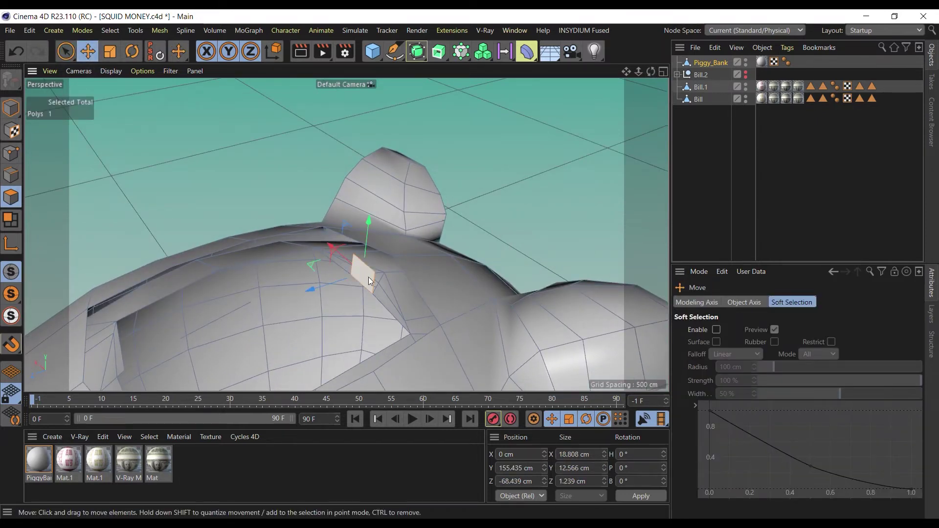
key(Delete)
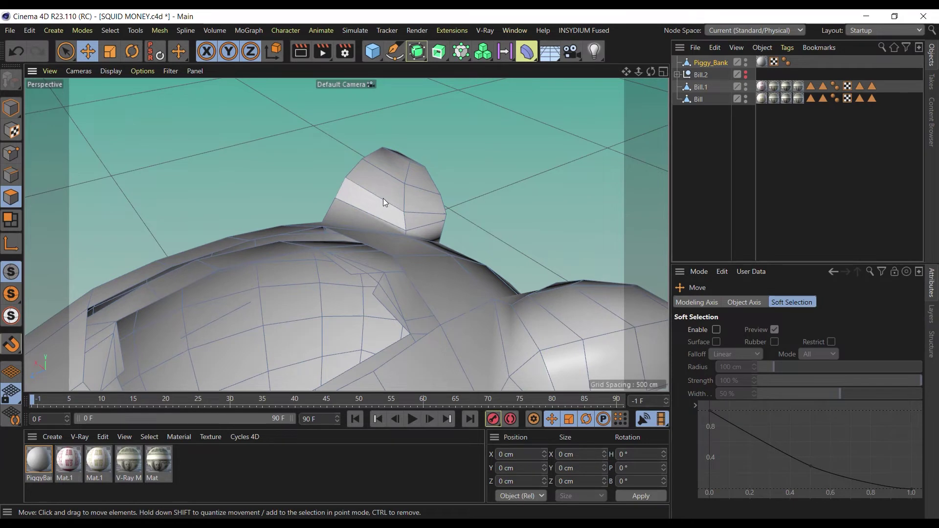
- Add a Cylinder primitive and raise it along the Y axis above the height of the piggy bank
scroll(425, 239, down, 10)
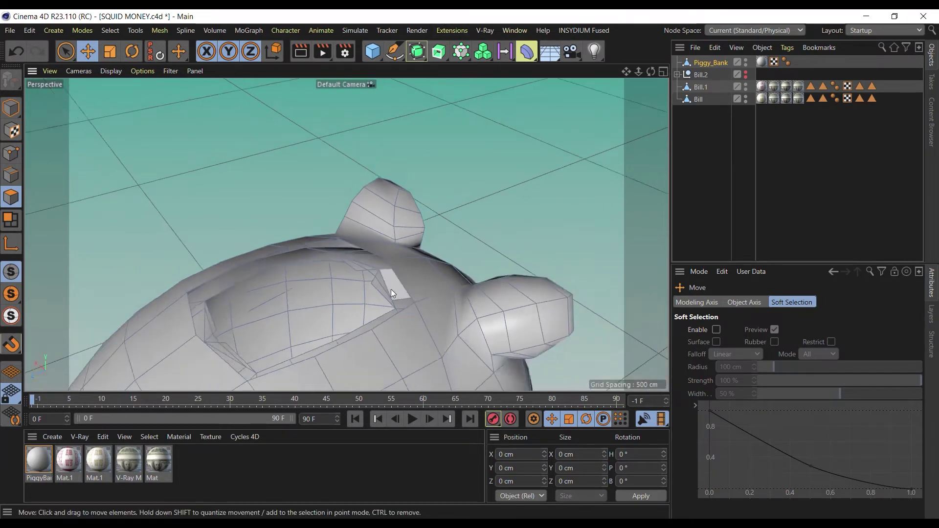
drag(627, 72, 627, 45)
scroll(471, 223, down, 10)
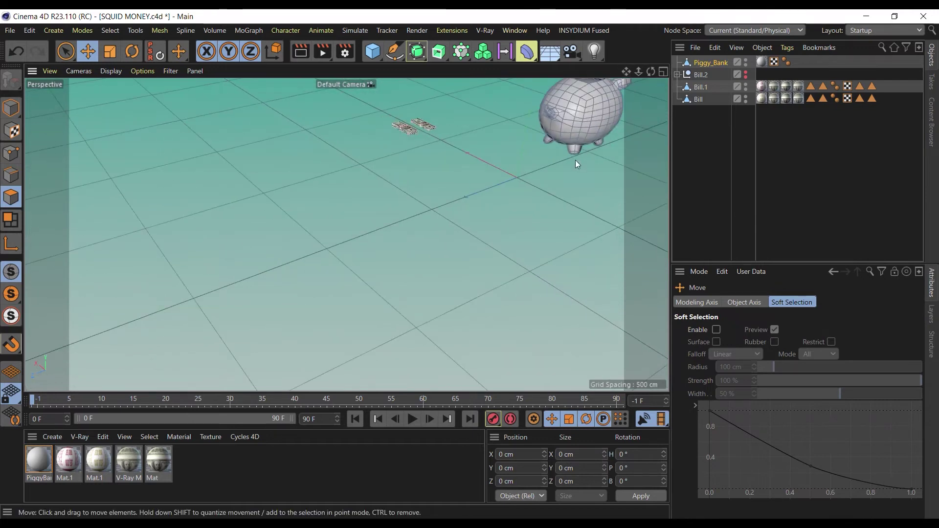
key(super)
alt+middle_drag(574, 156, 411, 311)
scroll(517, 183, up, 1)
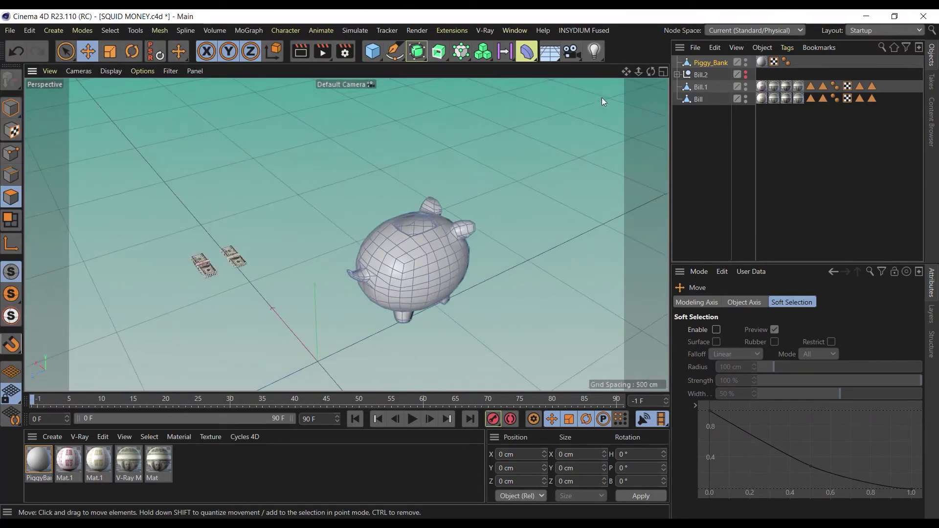
drag(651, 72, 675, 108)
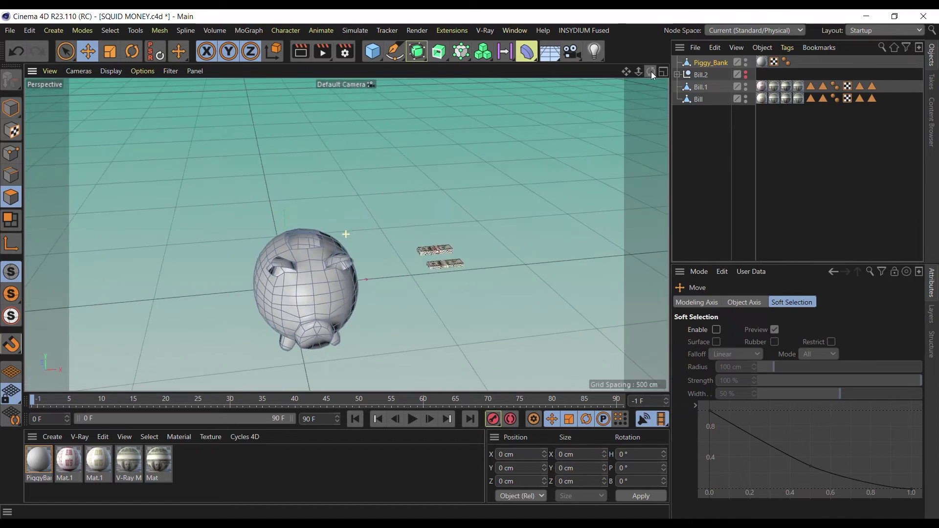
click(381, 57)
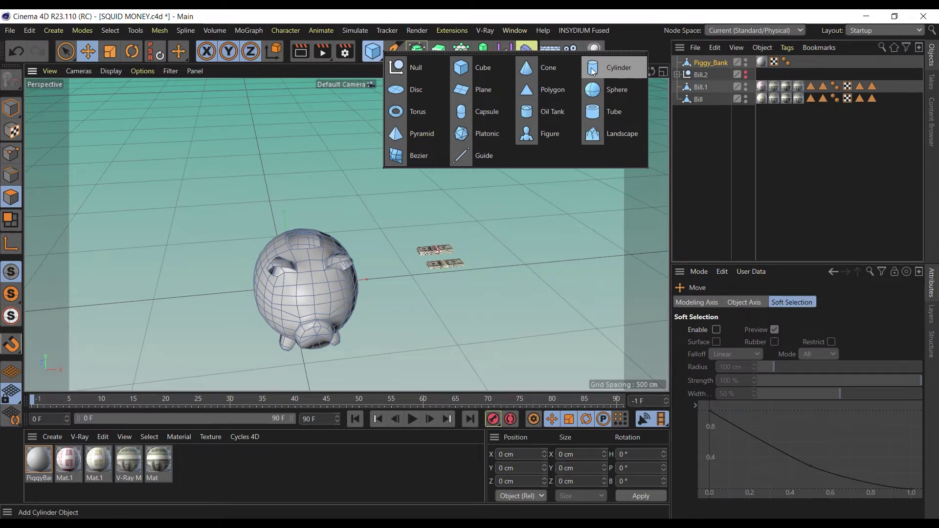
click(607, 67)
drag(282, 232, 287, 133)
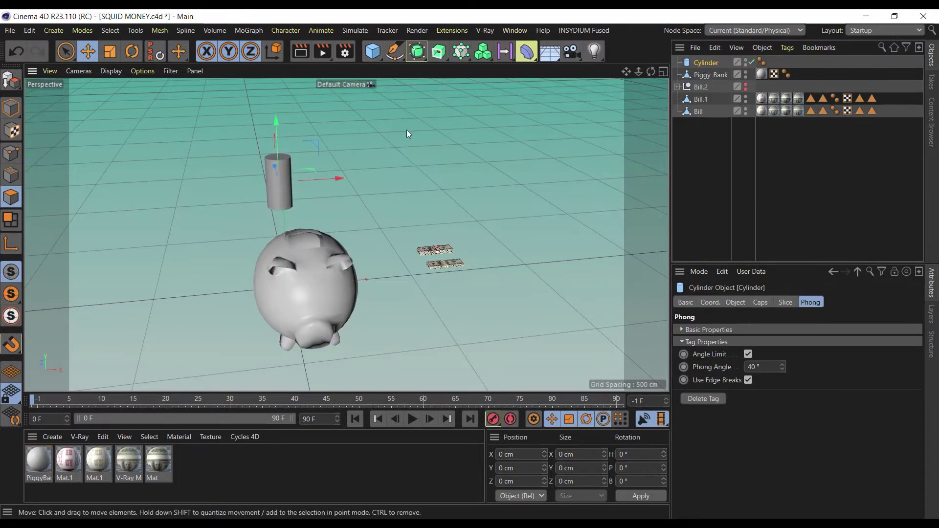
- In a shaded Top view, move the Cylinder along Z and X until it is centred over the piggy bank's hole
middle_click(410, 134)
middle_click(523, 140)
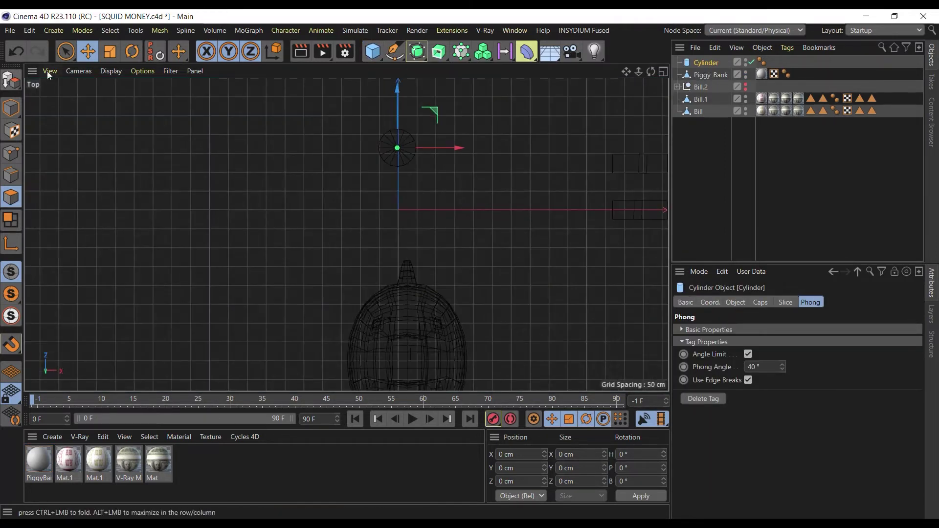
click(111, 71)
click(118, 91)
scroll(407, 213, down, 5)
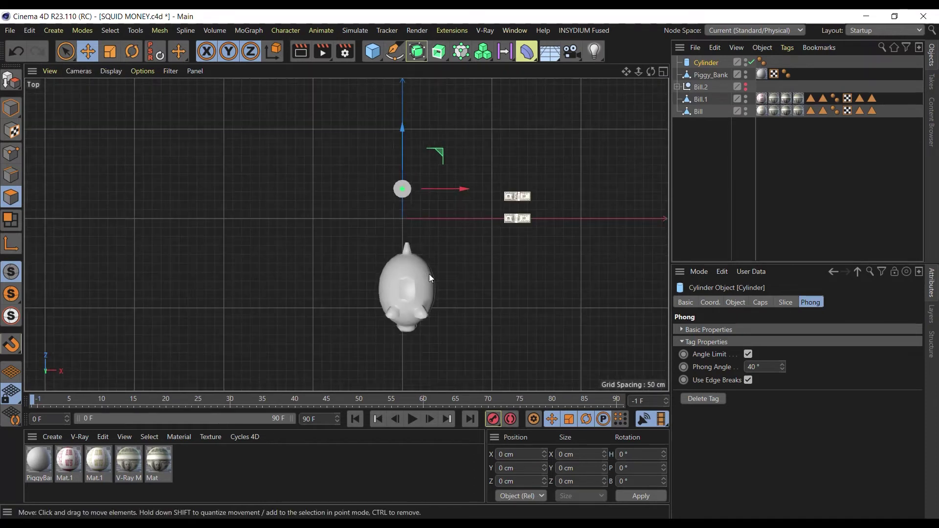
scroll(392, 203, up, 3)
drag(398, 114, 436, 298)
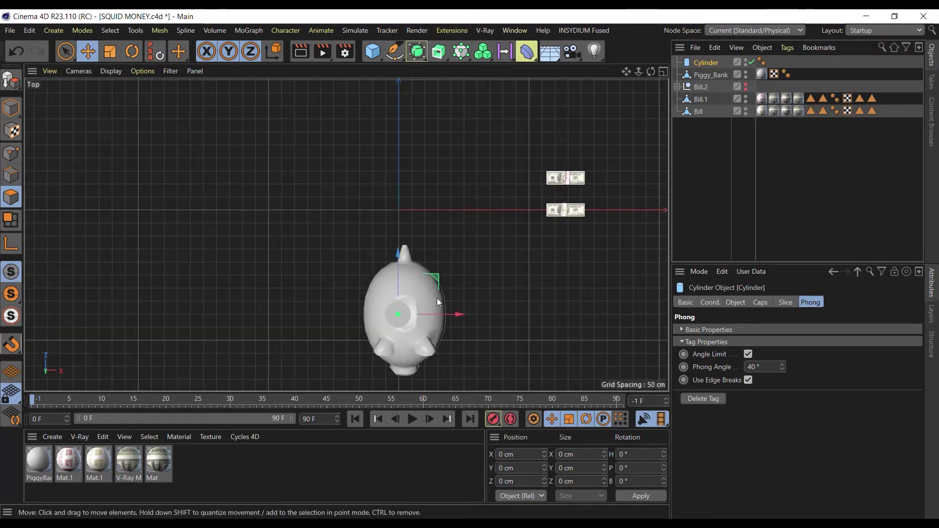
scroll(436, 298, up, 6)
scroll(389, 315, up, 1)
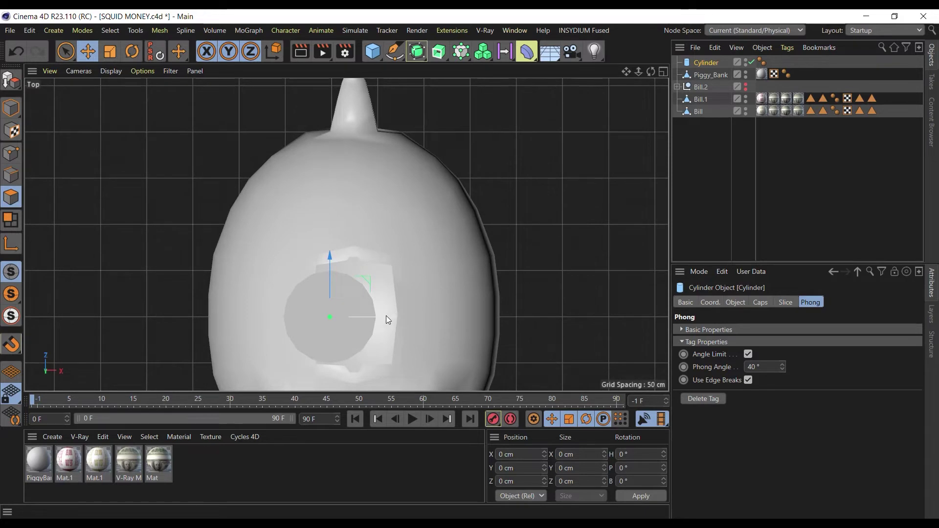
drag(386, 316, 415, 318)
- Scale the Cylinder up uniformly to a radius of about 63 cm so that it covers the hole in the piggy bank
click(116, 52)
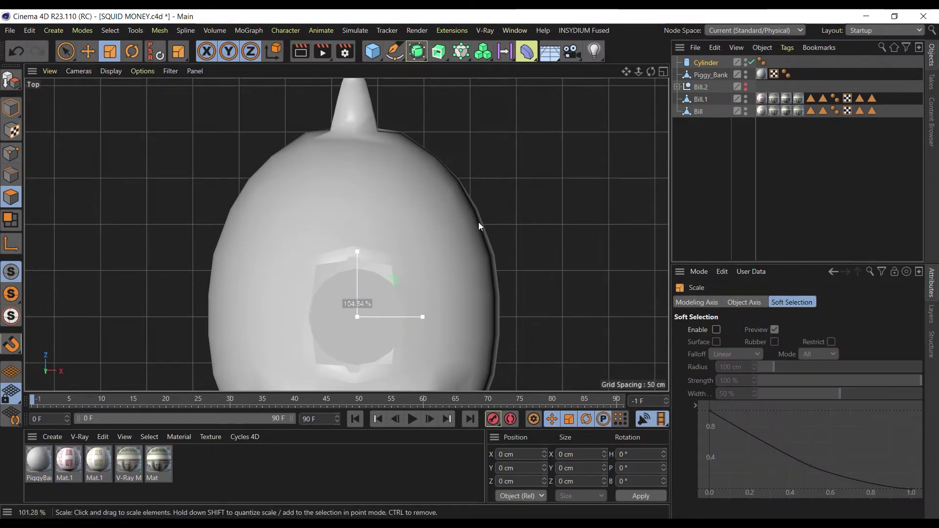
drag(478, 222, 527, 149)
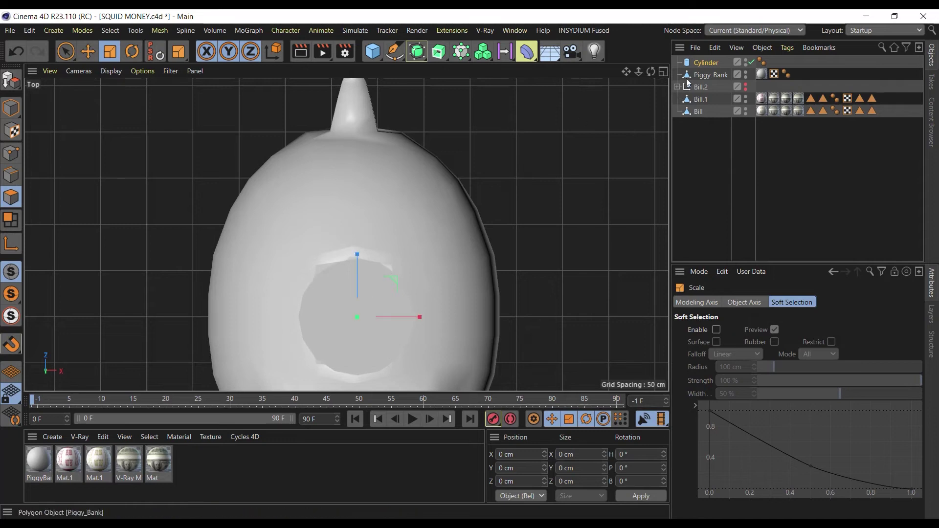
middle_click(86, 125)
middle_click(86, 125)
scroll(347, 214, up, 3)
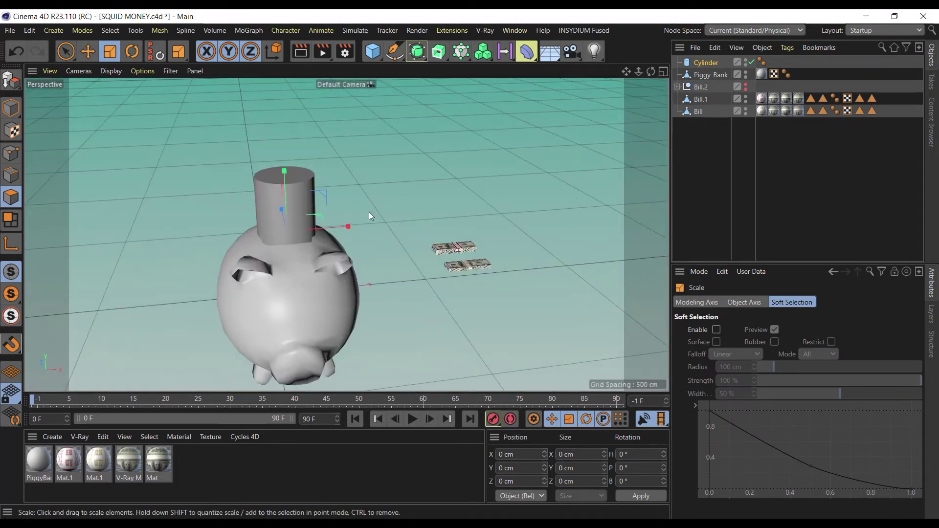
click(88, 53)
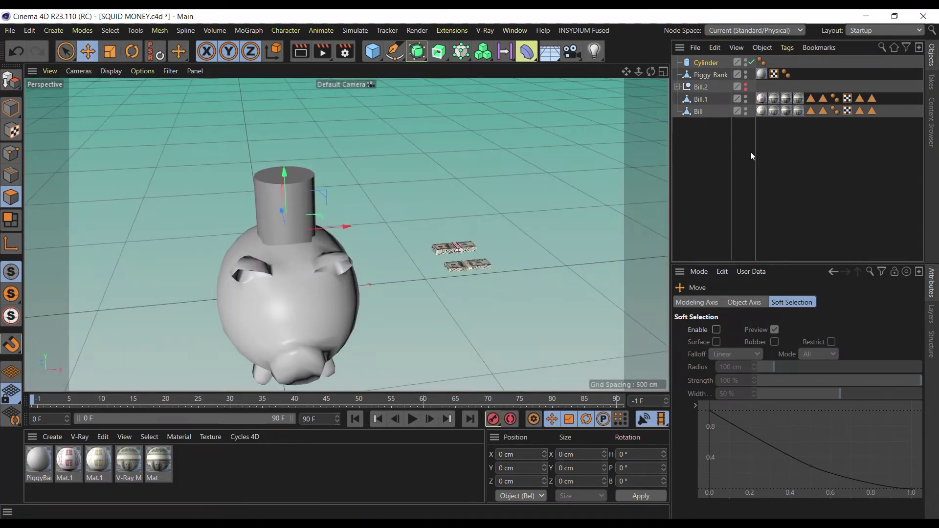
- Increase the Cylinder's rotation segments, set its cap segments to 22, and convert it to an editable polygon object
click(707, 63)
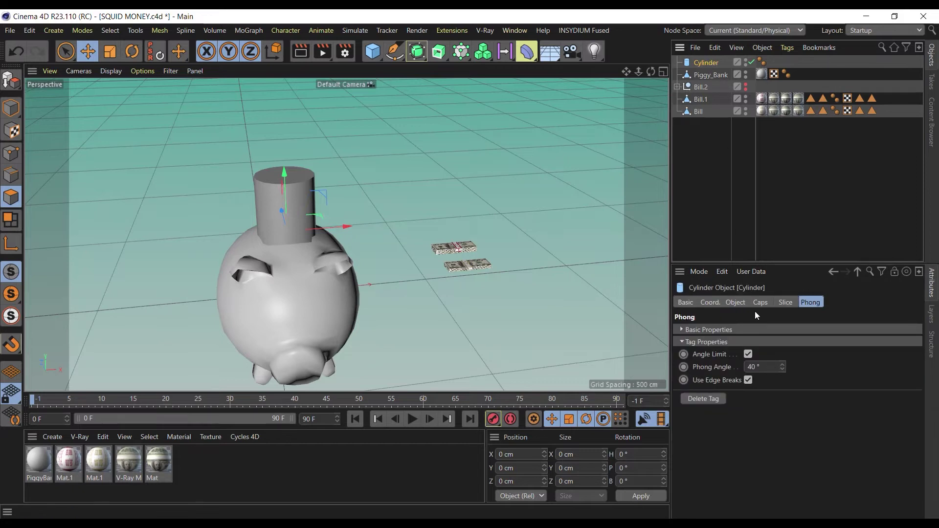
click(760, 302)
click(734, 303)
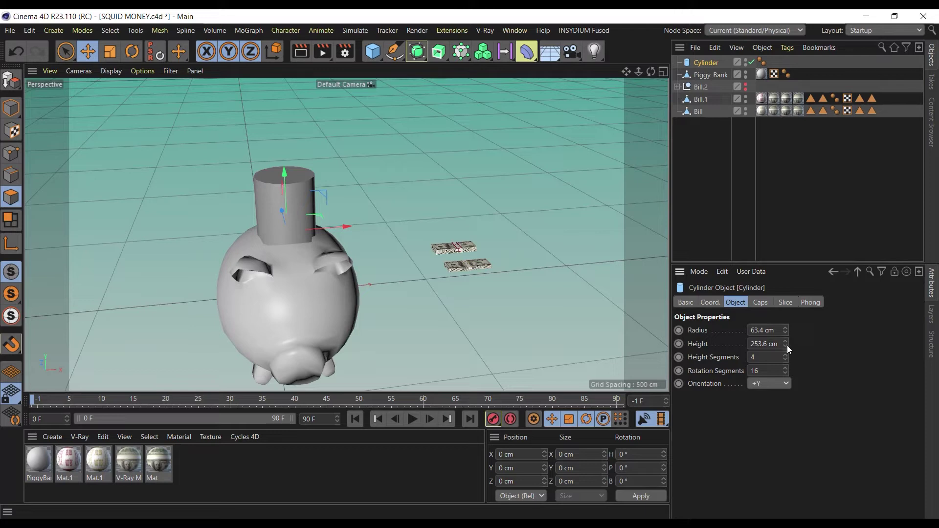
drag(785, 333, 785, 318)
key(ctrl+z)
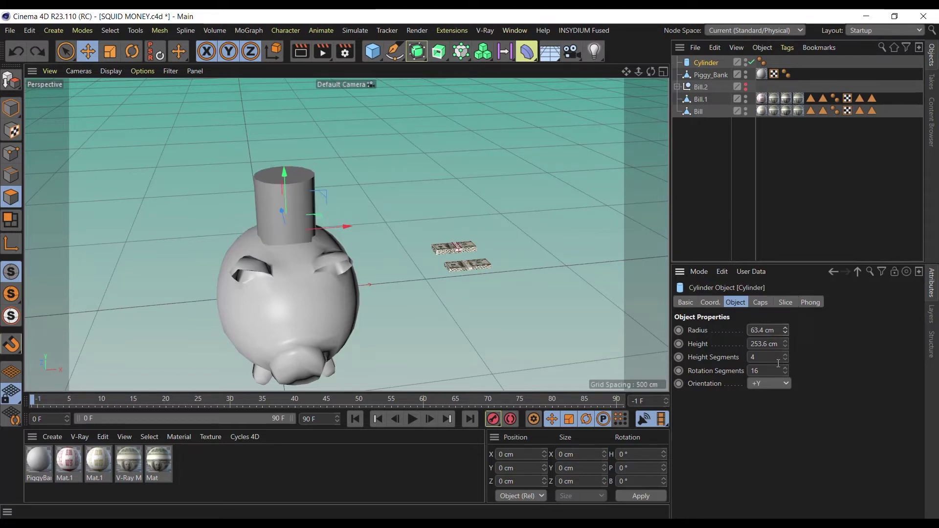
click(763, 303)
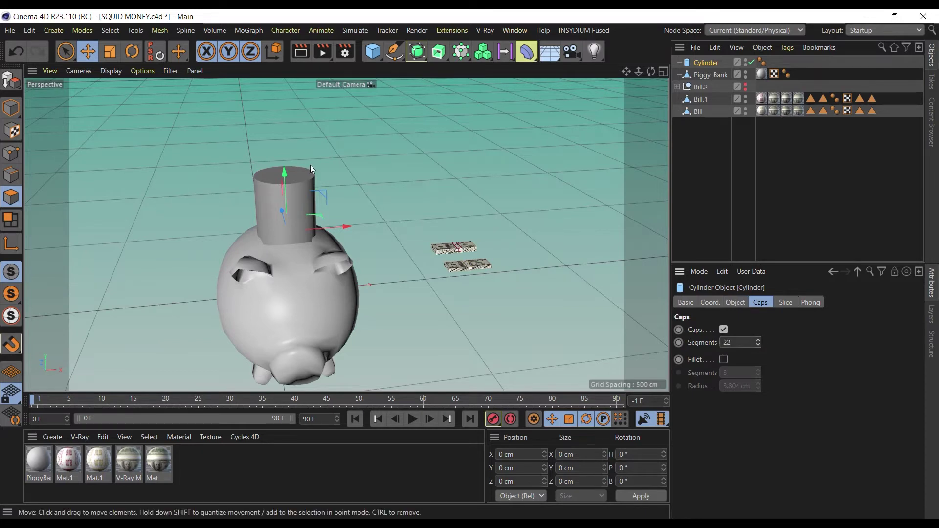
click(11, 80)
scroll(290, 172, up, 2)
scroll(290, 172, up, 2)
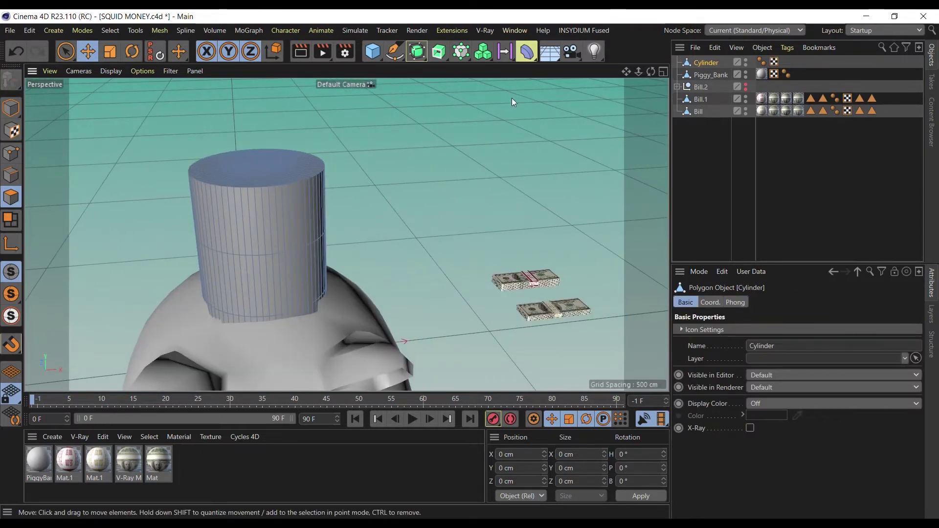
- Try to select the Cylinder's top cap polygons in the perspective view using Live Selection with radius 31
drag(652, 72, 651, 105)
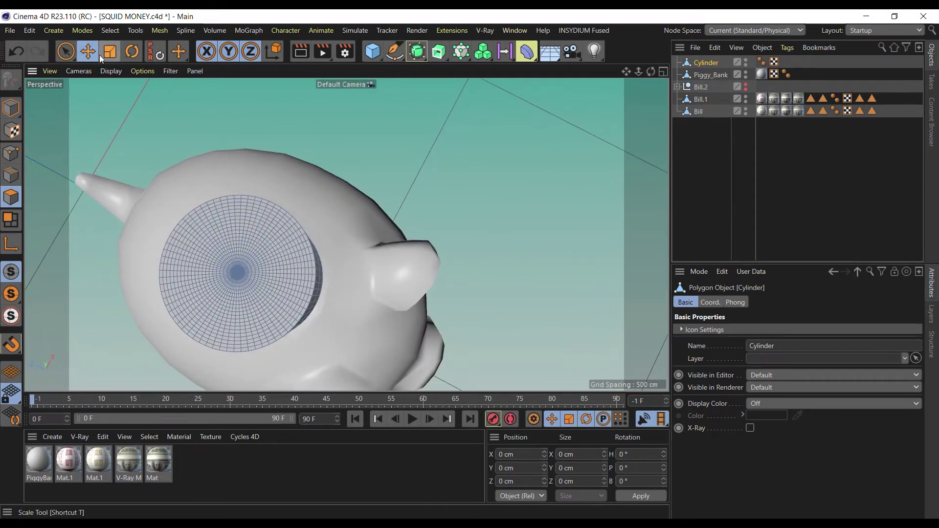
drag(66, 51, 146, 68)
mouse_move(239, 270)
mouse_down()
mouse_move(245, 262)
mouse_move(208, 234)
mouse_move(284, 272)
mouse_move(263, 310)
mouse_move(212, 234)
mouse_up()
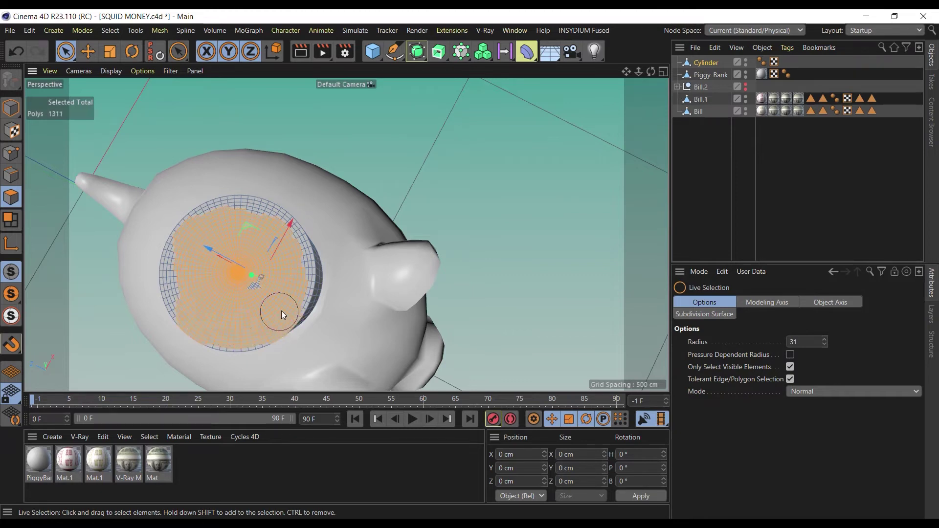
drag(296, 247, 390, 162)
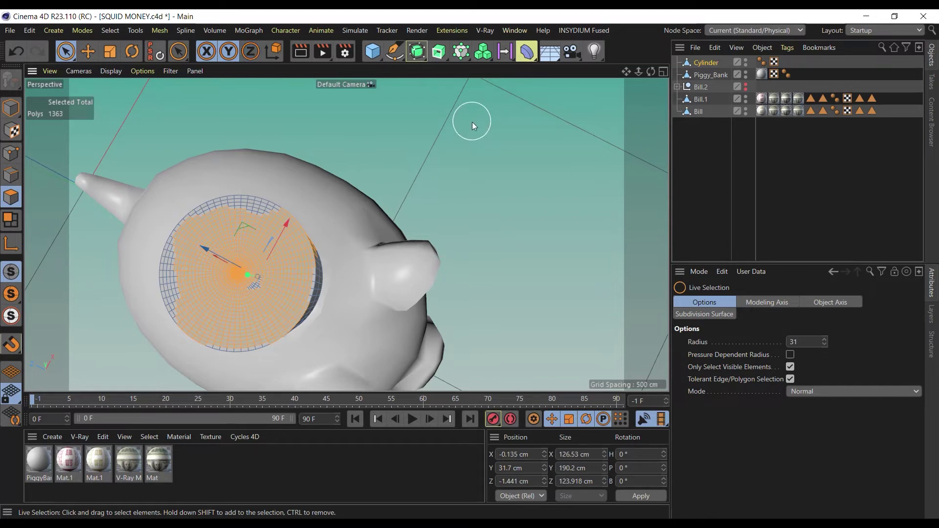
key(z)
key(ctrl+shift+z)
key(ctrl+z)
- Select all of the Cylinder's top cap polygons in the Top view using Live Selection with radius 56, and delete them
middle_click(478, 199)
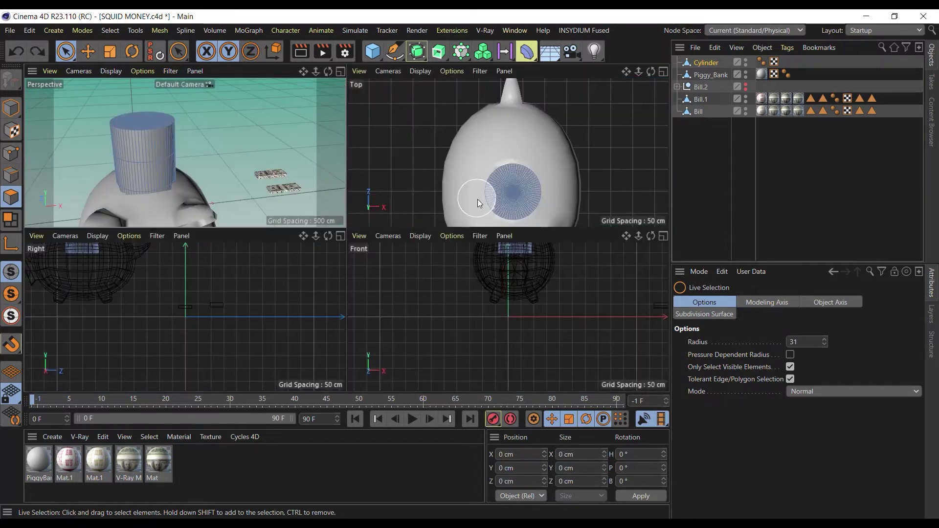
scroll(518, 193, up, 4)
click(519, 177)
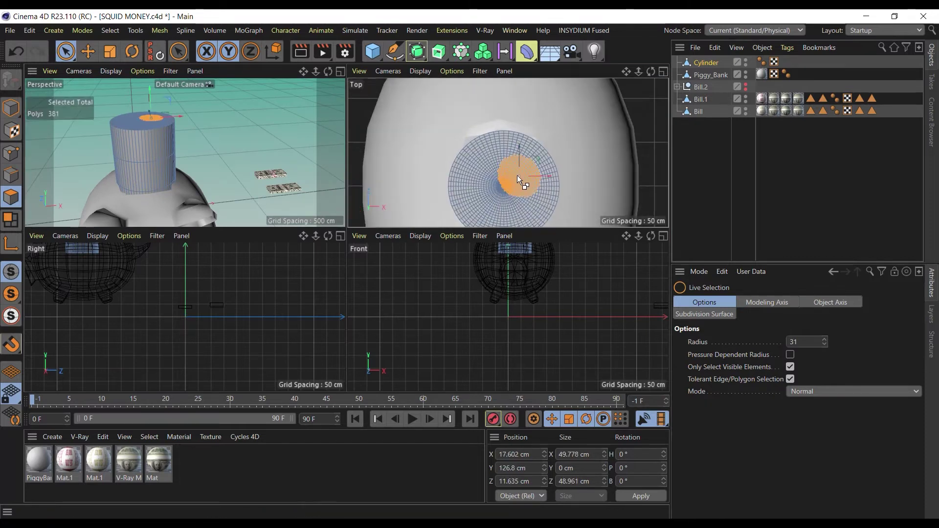
mouse_move(517, 175)
middle_down()
mouse_move(513, 155)
mouse_move(515, 168)
middle_up()
mouse_move(515, 168)
mouse_down()
mouse_move(489, 170)
mouse_move(496, 208)
mouse_move(516, 156)
mouse_move(489, 237)
mouse_up()
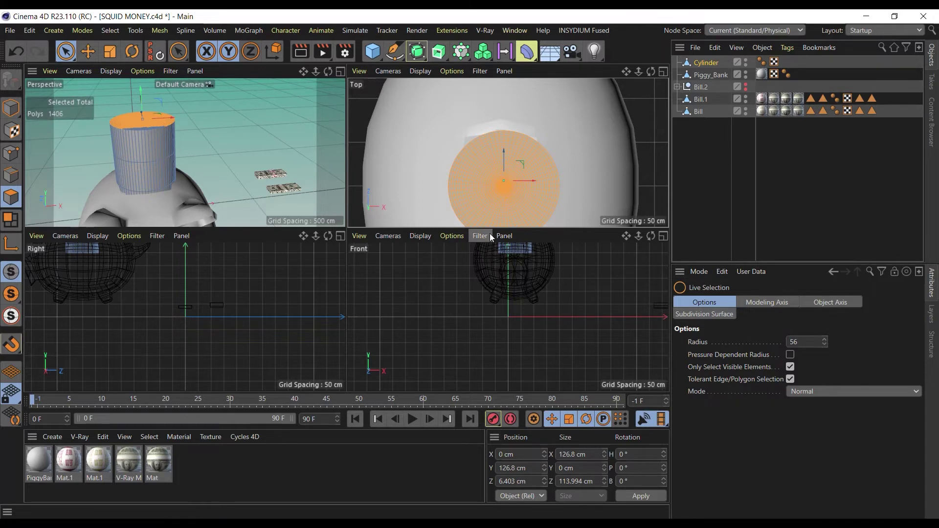
alt+middle_drag(506, 168, 504, 139)
mouse_move(505, 139)
mouse_down()
mouse_move(509, 184)
mouse_move(465, 176)
mouse_move(480, 157)
mouse_up()
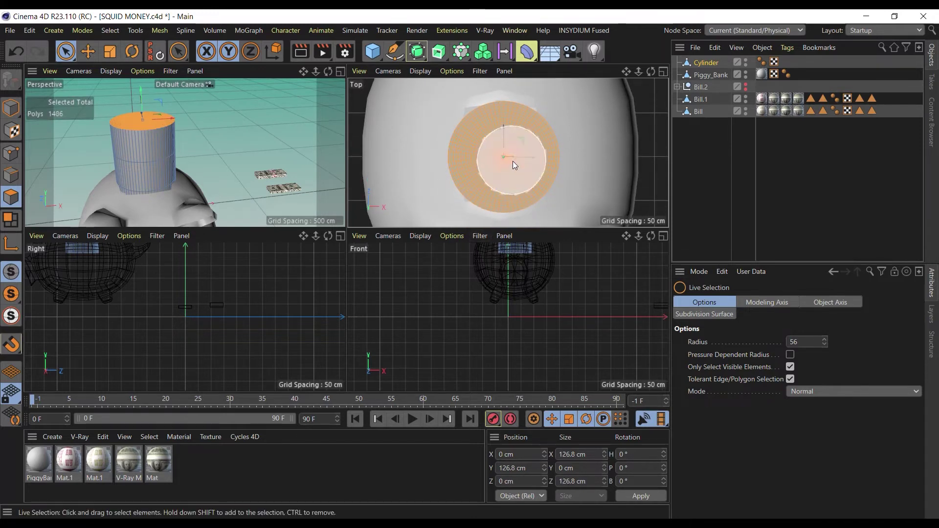
key(ctrl+shift+a)
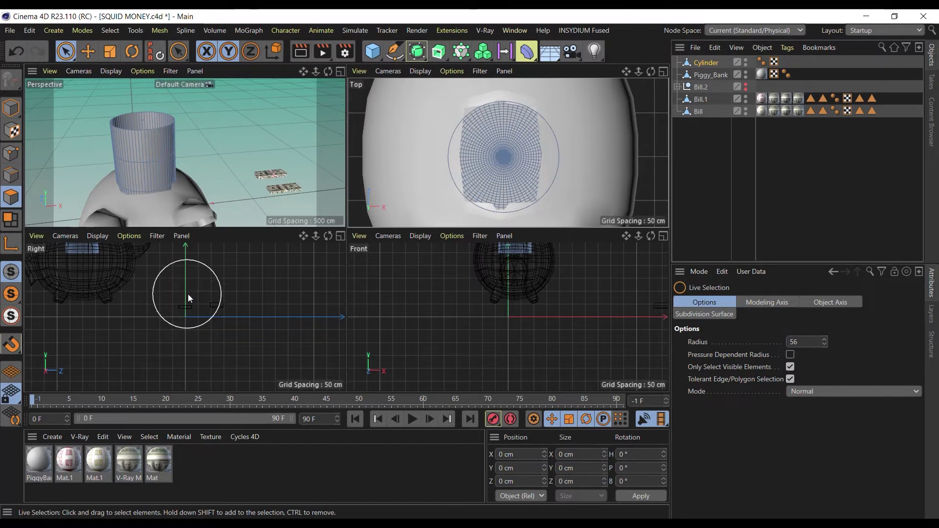
- Rotate the whole Cylinder object in pitch to about 175° so that its remaining cap faces up
click(82, 51)
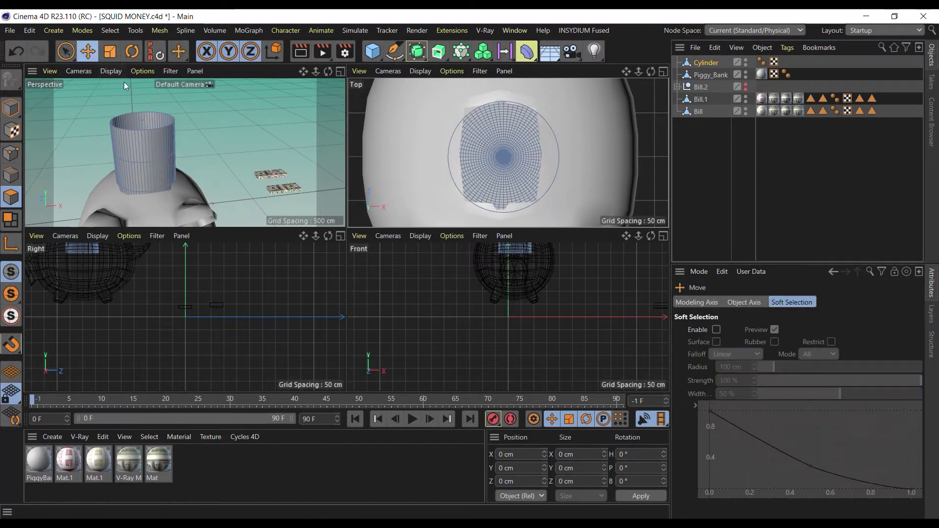
middle_click(270, 107)
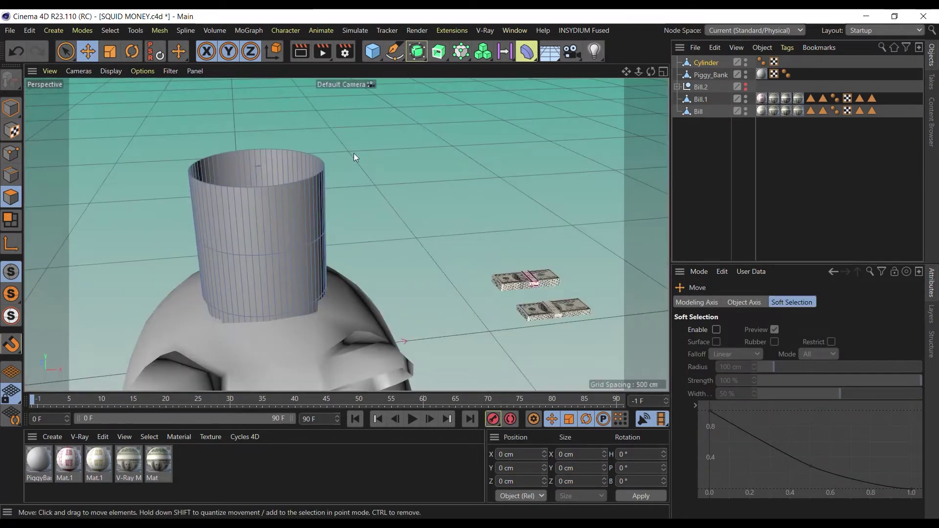
click(136, 50)
click(10, 108)
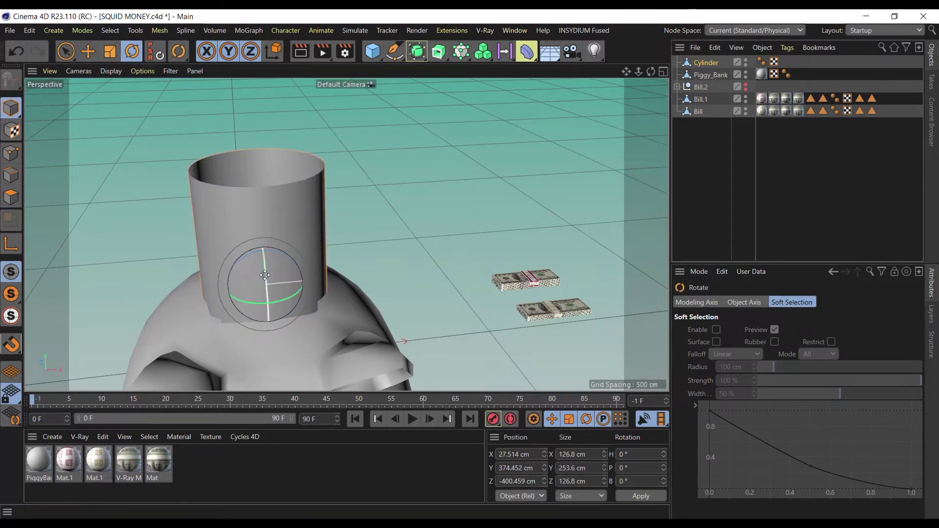
drag(264, 275, 263, 262)
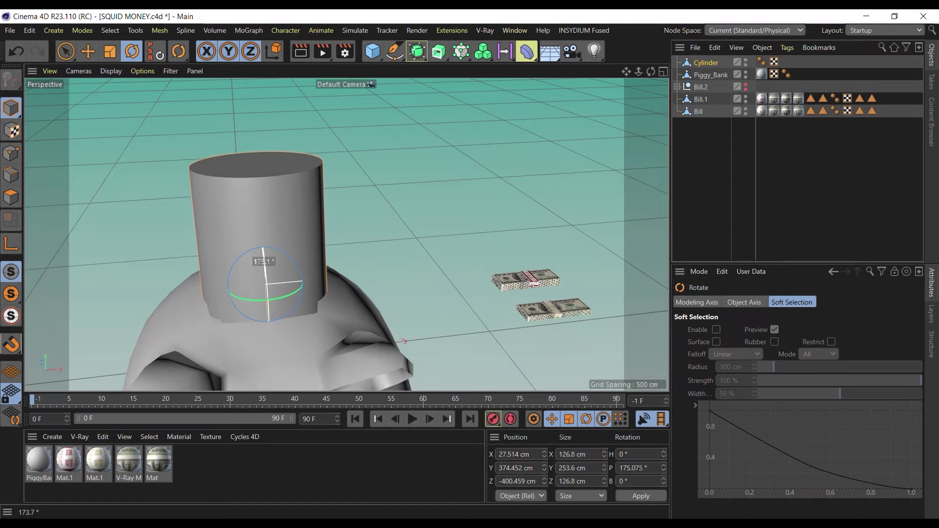
click(402, 116)
- Correct the Cylinder's pitch in the Top view to about 179.4° so that it stands upright
middle_click(562, 125)
middle_click(534, 136)
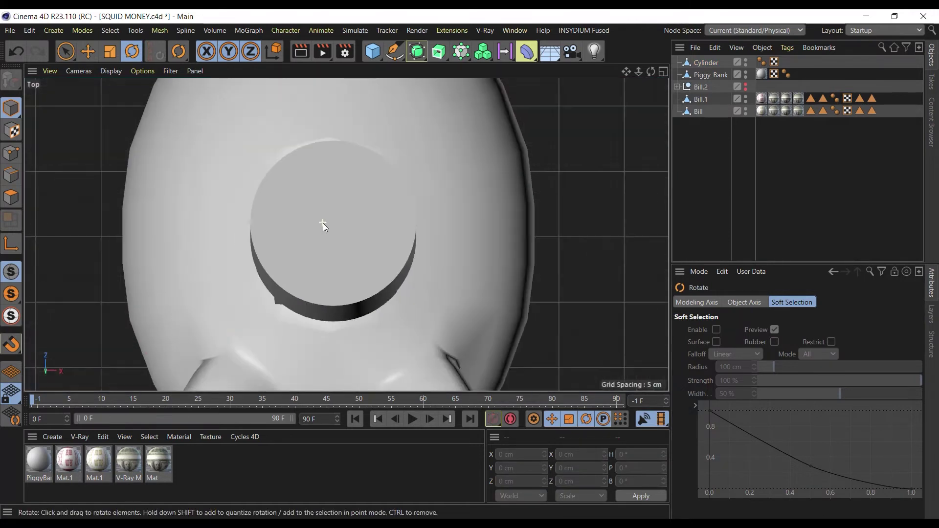
click(331, 243)
drag(333, 241, 327, 220)
- Delete the Cylinder's upward-facing cap polygons using Live Selection with radius 56, first removing the side-wall polygons from the selection
click(11, 197)
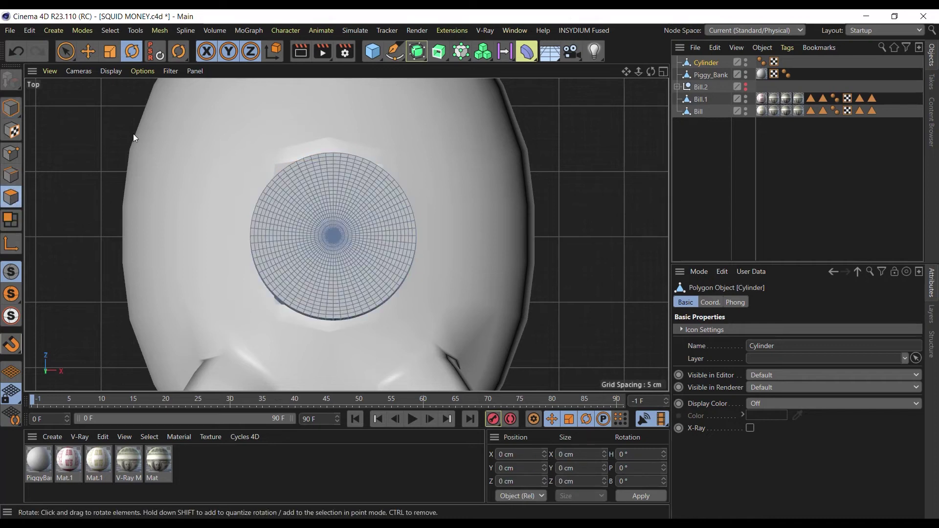
click(66, 54)
mouse_move(319, 240)
mouse_down()
mouse_move(380, 227)
mouse_move(304, 233)
mouse_move(371, 197)
mouse_move(298, 205)
mouse_move(309, 274)
mouse_move(362, 280)
mouse_move(274, 249)
mouse_up()
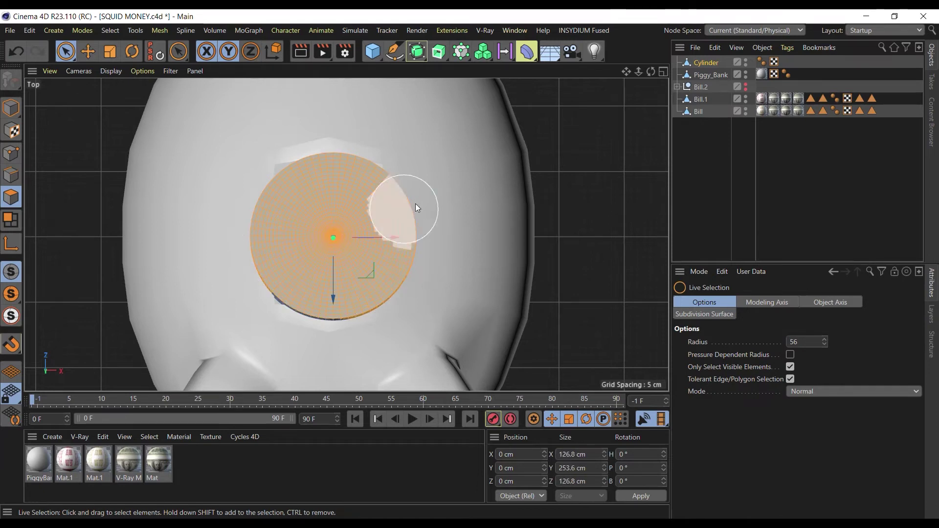
click(663, 72)
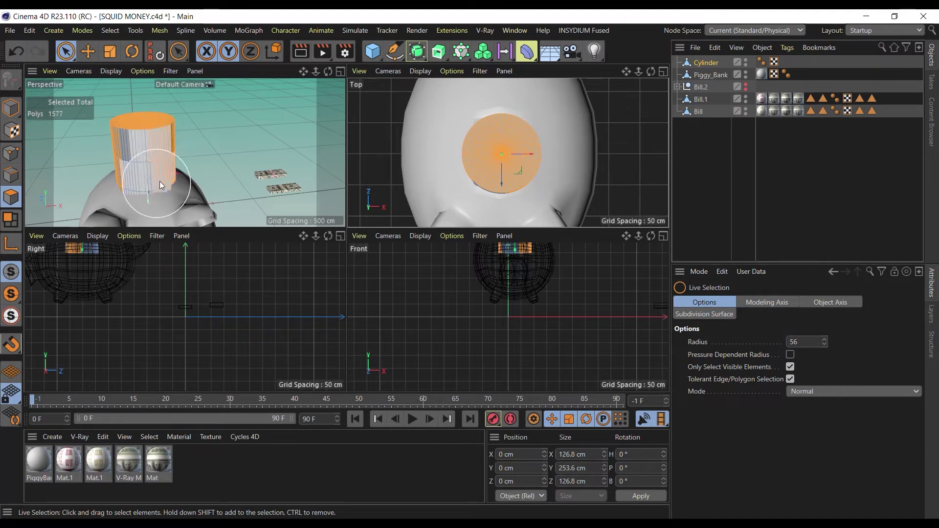
mouse_move(180, 171)
ctrl+mouse_down()
mouse_move(167, 164)
mouse_move(205, 113)
ctrl+mouse_up()
alt+drag(335, 81, 322, 95)
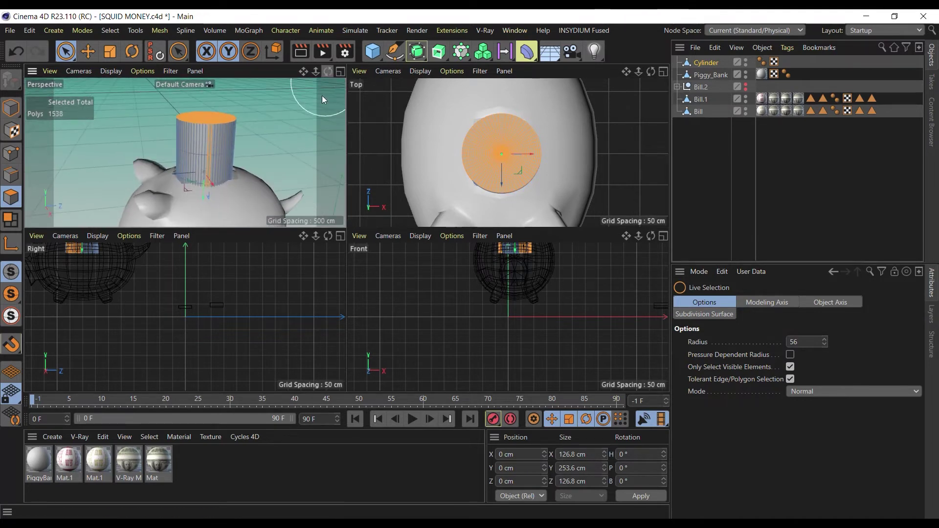
ctrl+click(218, 166)
drag(329, 72, 416, 60)
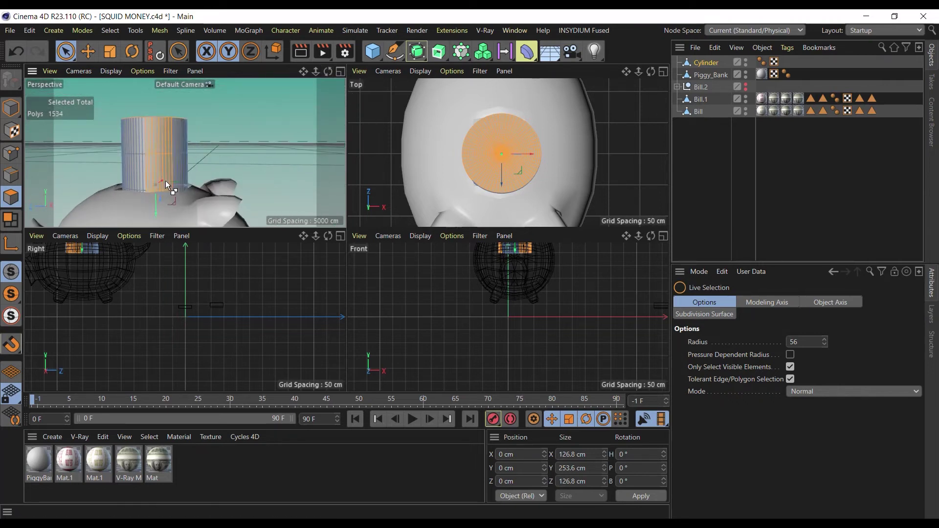
ctrl+click(169, 168)
mouse_move(329, 71)
mouse_down()
mouse_move(354, 90)
mouse_move(377, 132)
mouse_up()
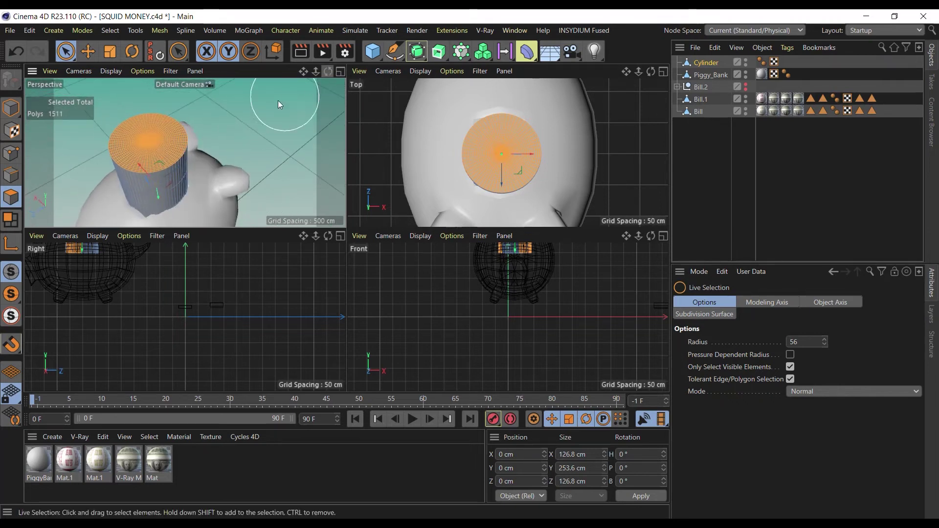
middle_click(275, 115)
key(Delete)
scroll(456, 168, down, 2)
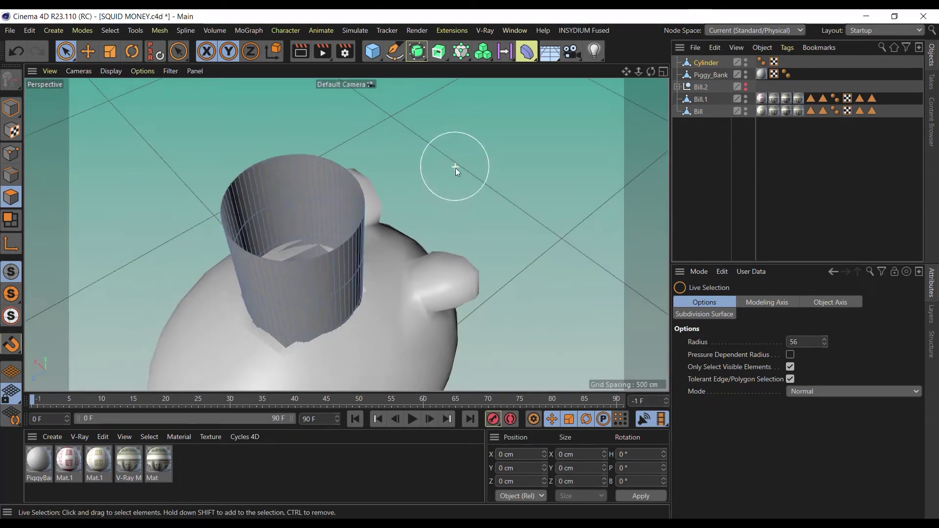
- Scale the Cylinder object down uniformly to about 87.34 cm wide and 174.68 cm tall
drag(651, 72, 407, 221)
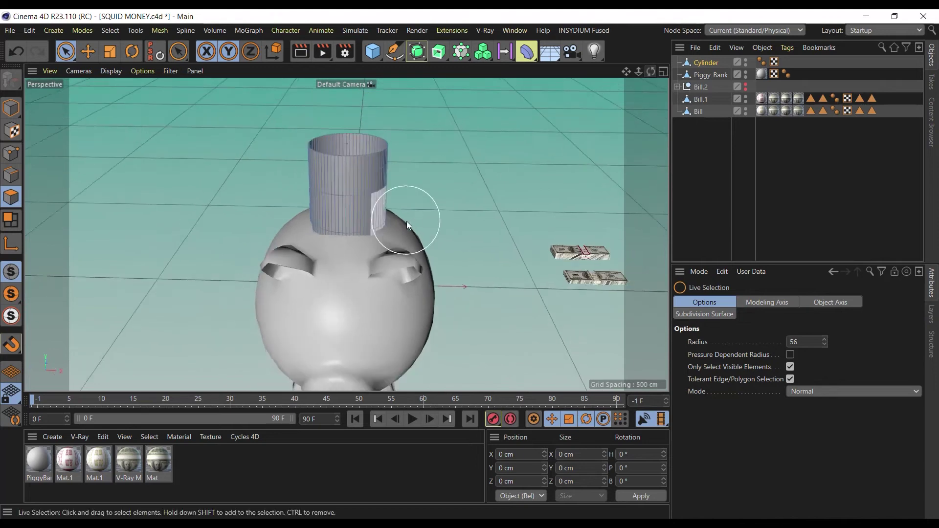
click(110, 51)
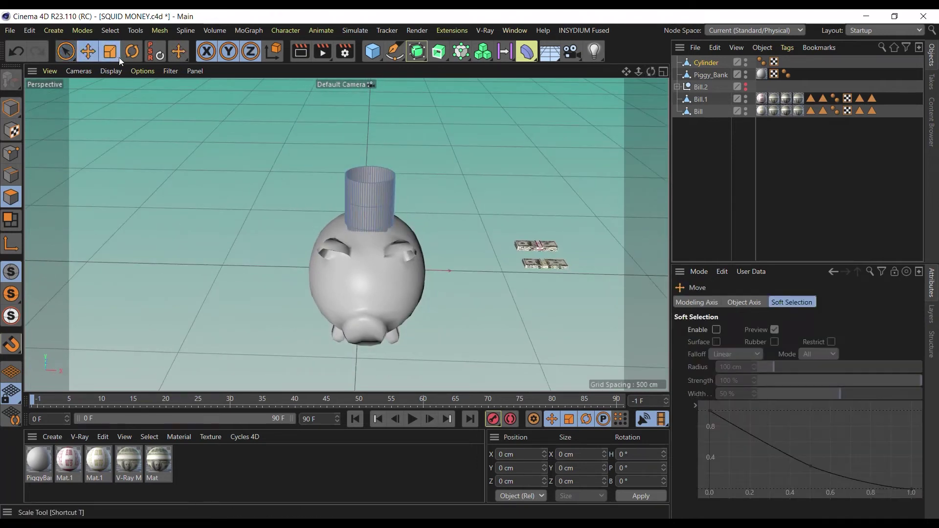
click(14, 106)
drag(425, 208, 383, 295)
drag(651, 72, 638, 28)
click(453, 210)
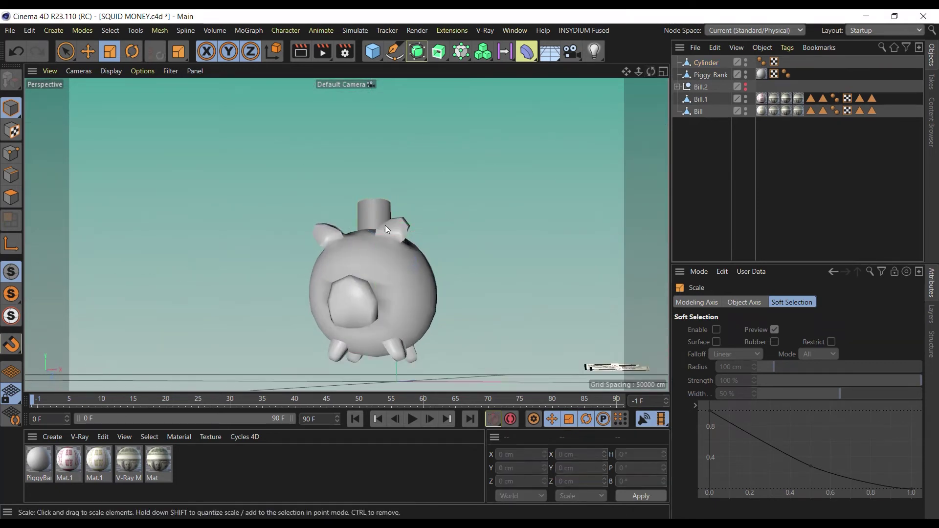
- Rename the Cylinder object as "pipe"
alt+drag(385, 225, 515, 157)
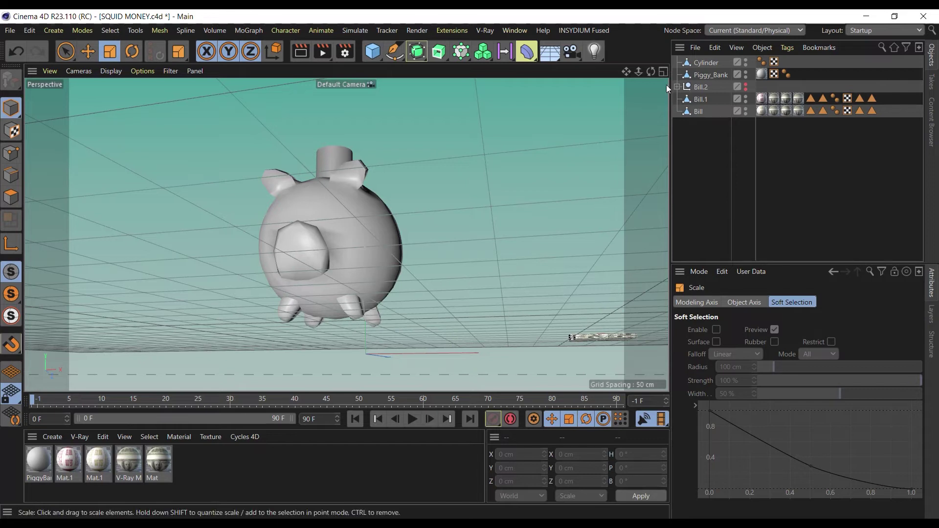
drag(651, 71, 644, 106)
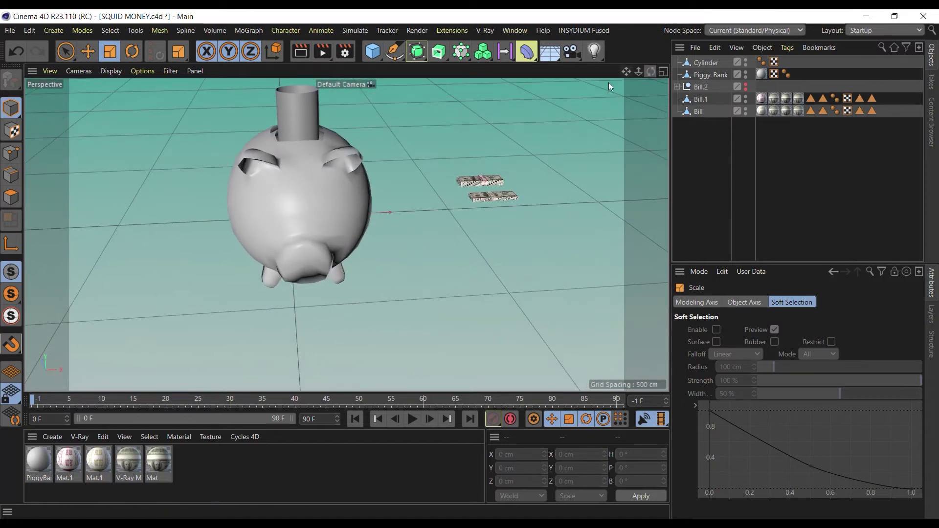
alt+middle_drag(462, 152, 460, 208)
mouse_move(460, 208)
alt+mouse_down()
mouse_move(472, 158)
mouse_move(475, 165)
mouse_move(436, 174)
mouse_move(451, 195)
alt+mouse_up()
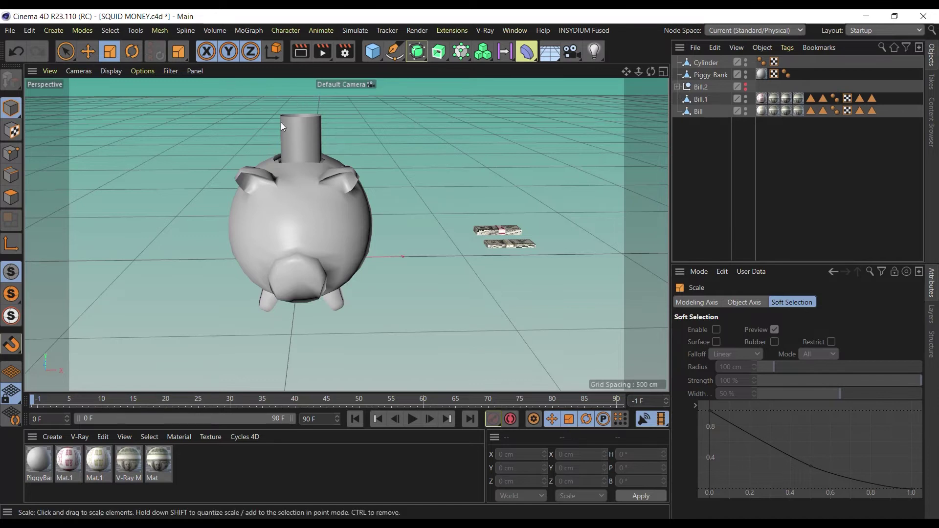
click(705, 65)
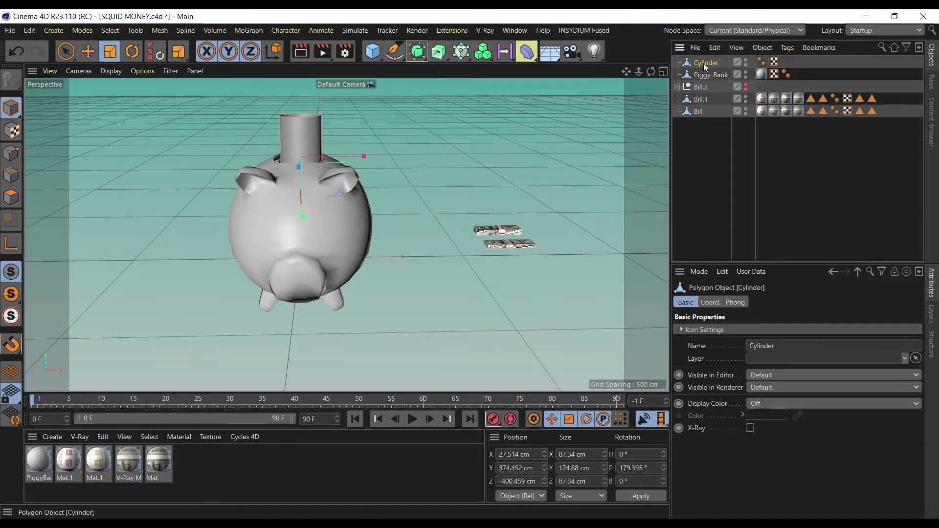
double_click(705, 64)
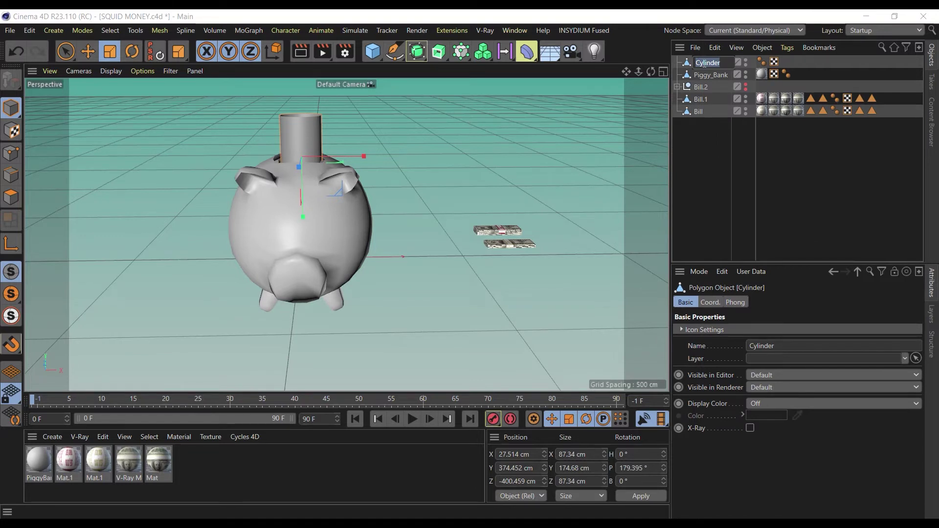
text(Pipe)
key(Return)
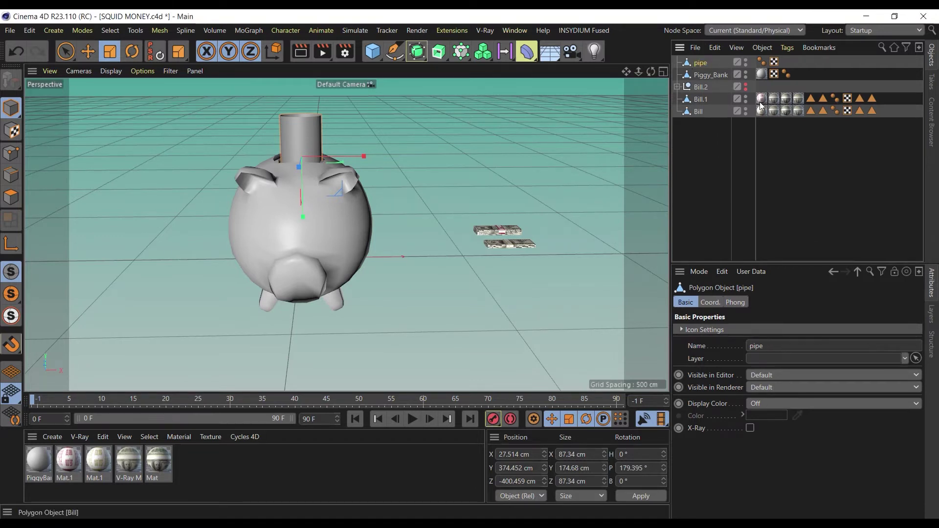
- Find the Emitter command by searching for "emitt" and add a particle emitter to the scene
click(144, 86)
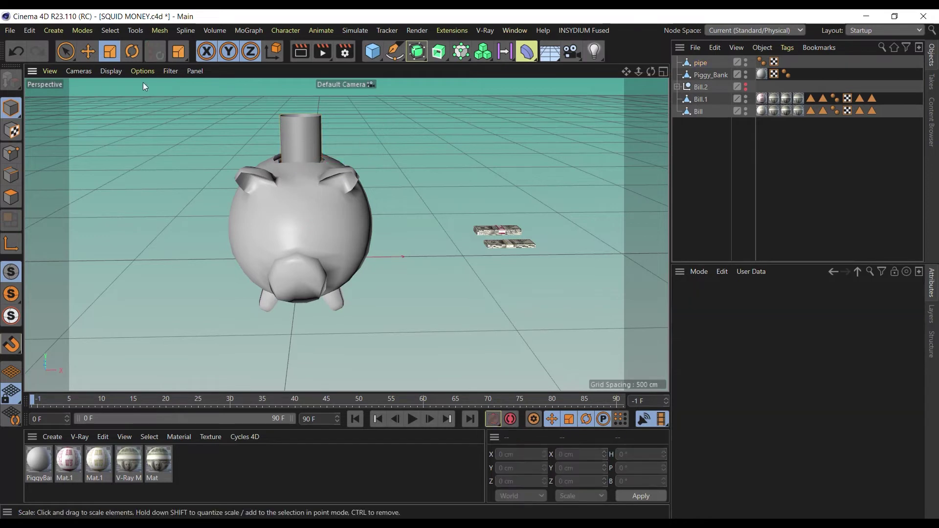
key(shift+c)
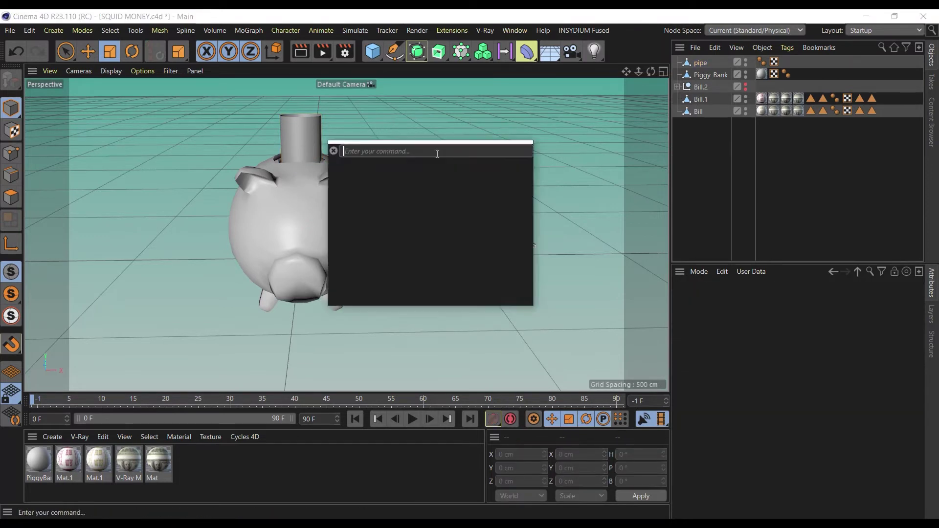
text(emitt)
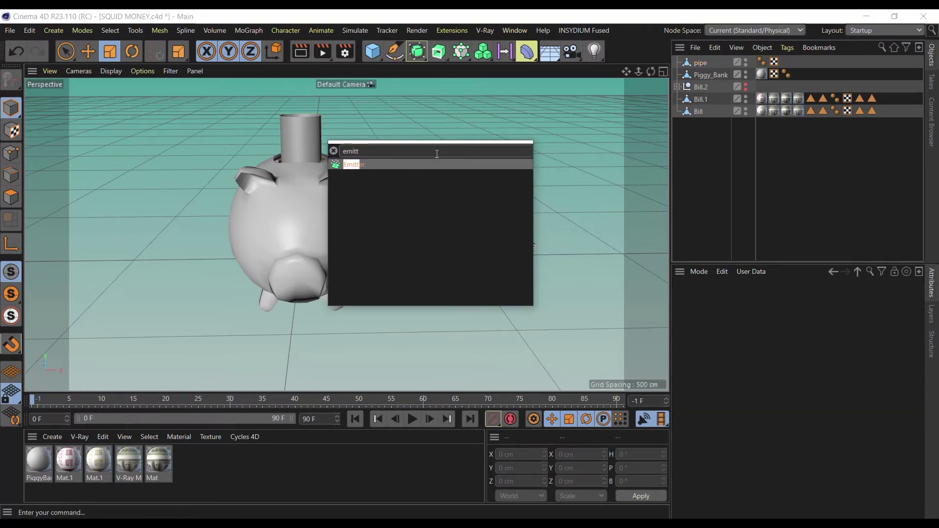
key(Return)
scroll(396, 191, down, 3)
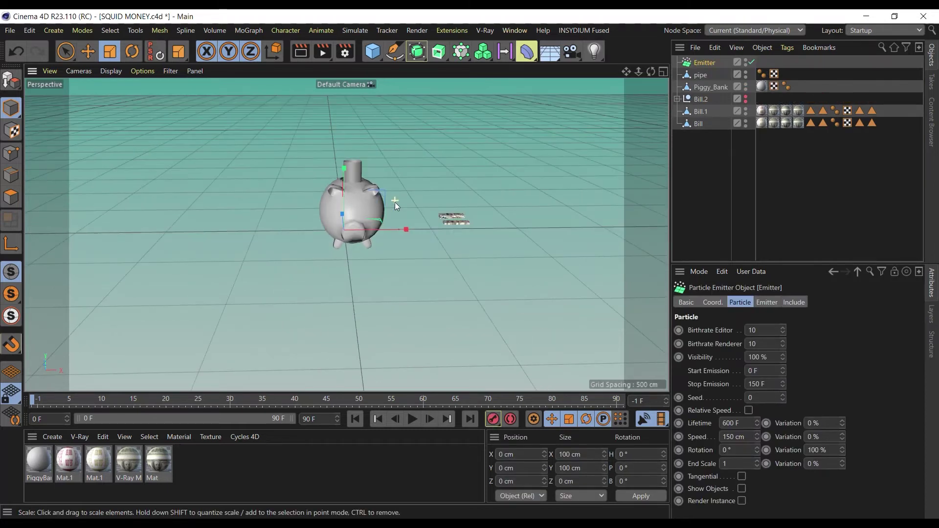
- Move the Emitter inside the pipe above the piggy bank, to about X 39.5, Y 337.4 and Z -411.1 cm
key(e)
drag(396, 237, 462, 234)
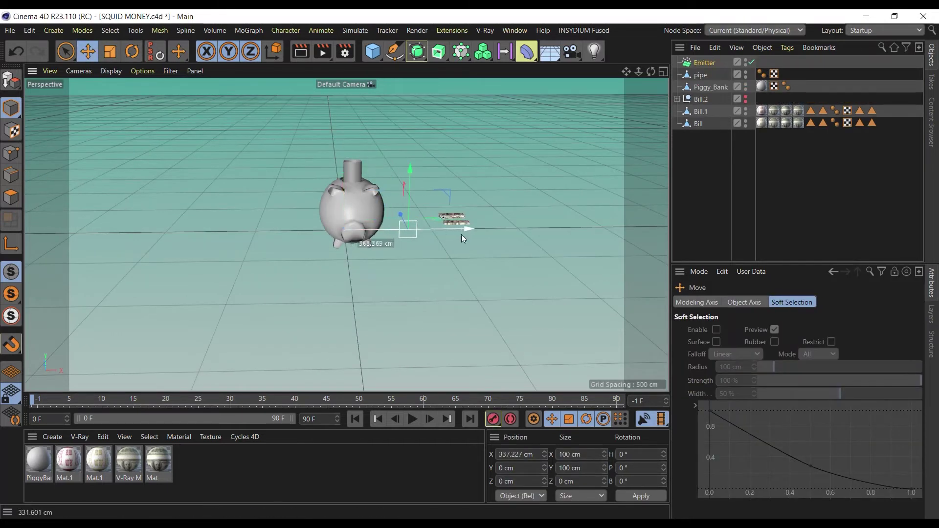
drag(411, 216, 395, 141)
scroll(408, 205, up, 3)
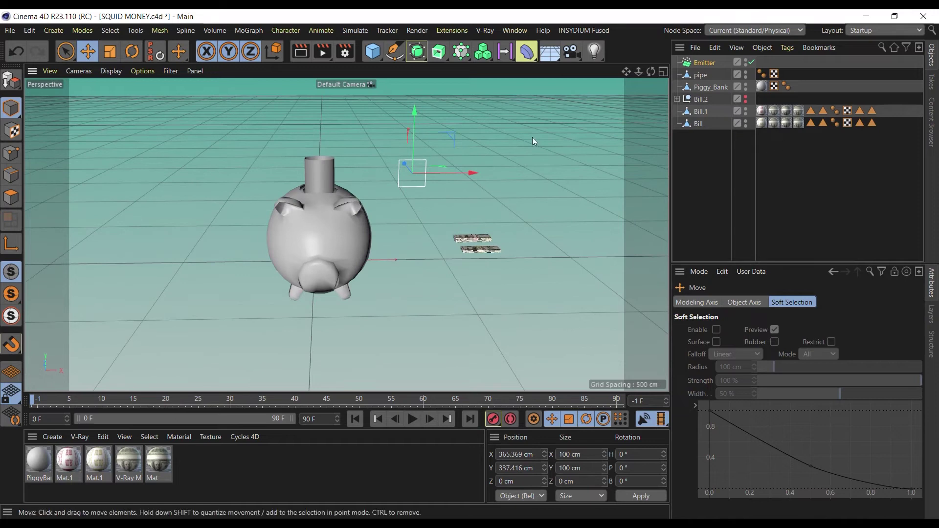
middle_click(535, 149)
middle_click(535, 149)
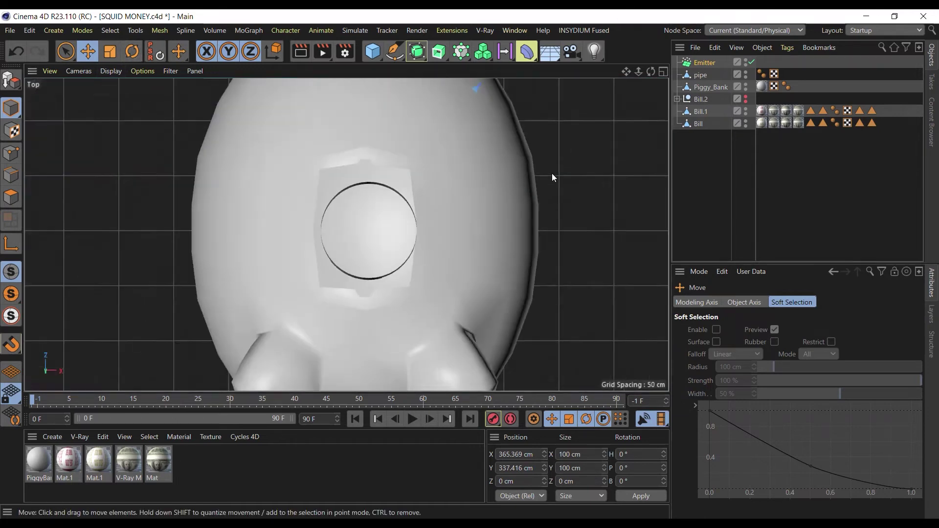
scroll(558, 206, down, 6)
drag(585, 100, 471, 147)
scroll(604, 189, up, 3)
scroll(467, 152, up, 4)
- Rotate the Emitter to a pitch of about -98.5° so that it emits downwards through the pipe
click(132, 52)
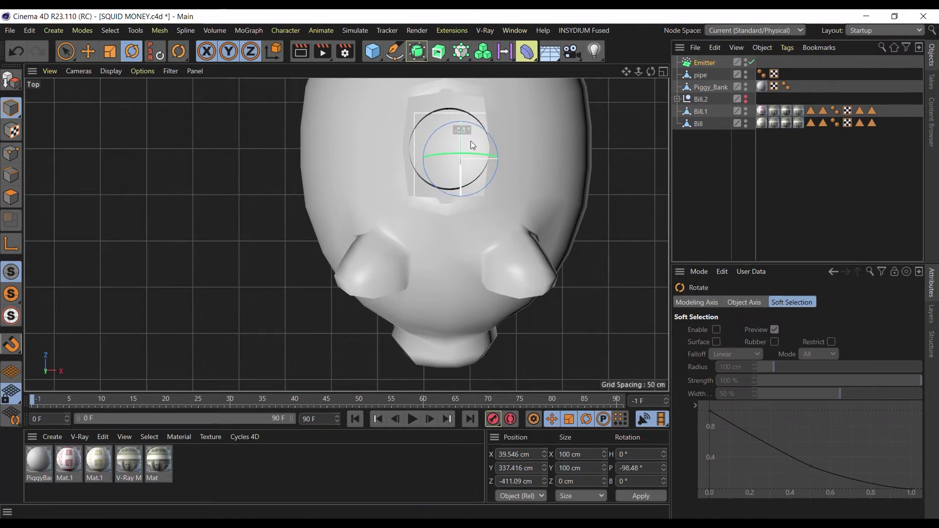
middle_click(471, 147)
middle_click(287, 163)
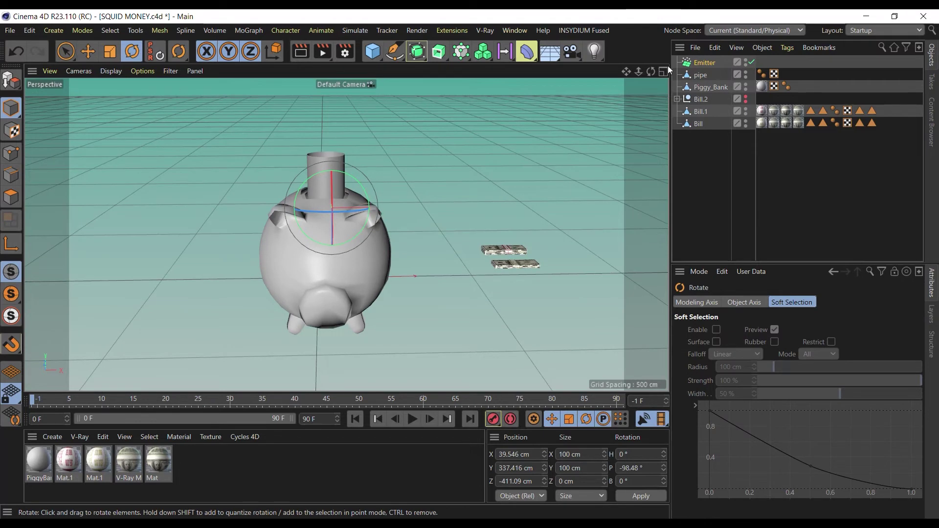
- Hide the Piggy_Bank in the editor and renderer, and play the animation to check the particle emission
alt+click(745, 89)
scroll(361, 233, up, 4)
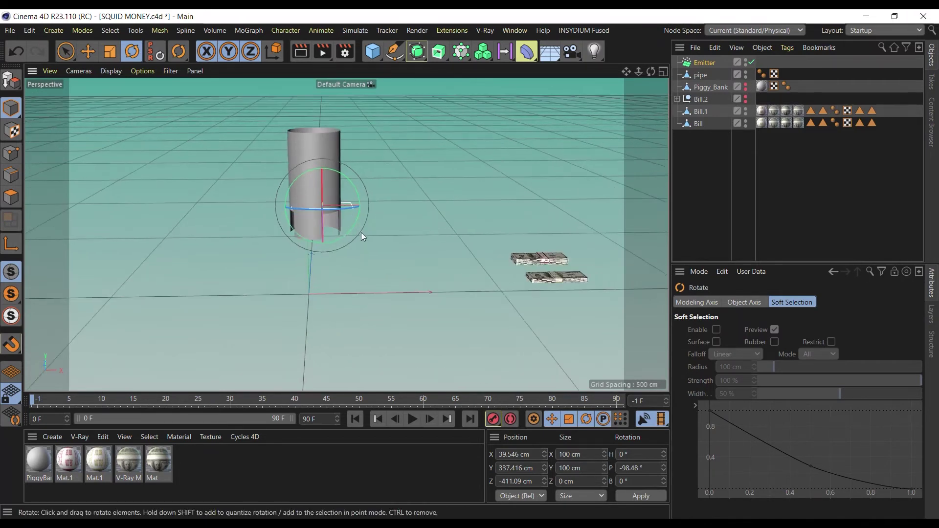
scroll(284, 239, up, 5)
scroll(284, 239, up, 3)
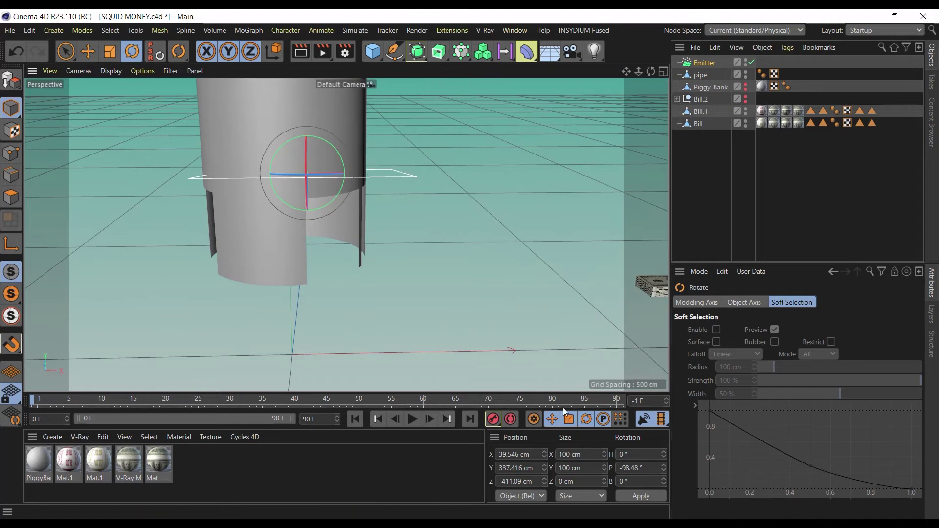
click(412, 420)
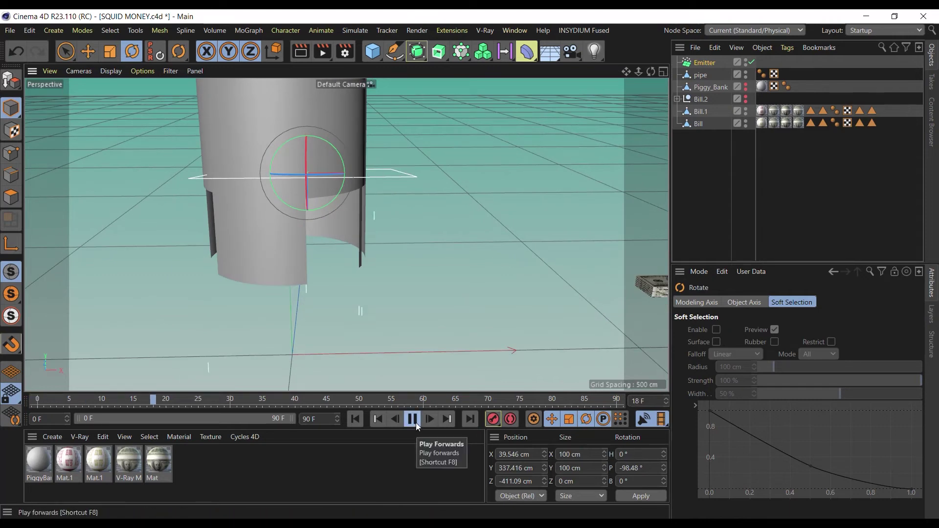
- Delete the leftover polygon strips hanging from the pipe's lower end
click(88, 51)
drag(651, 72, 346, 235)
alt+drag(346, 234, 337, 253)
click(15, 178)
click(18, 190)
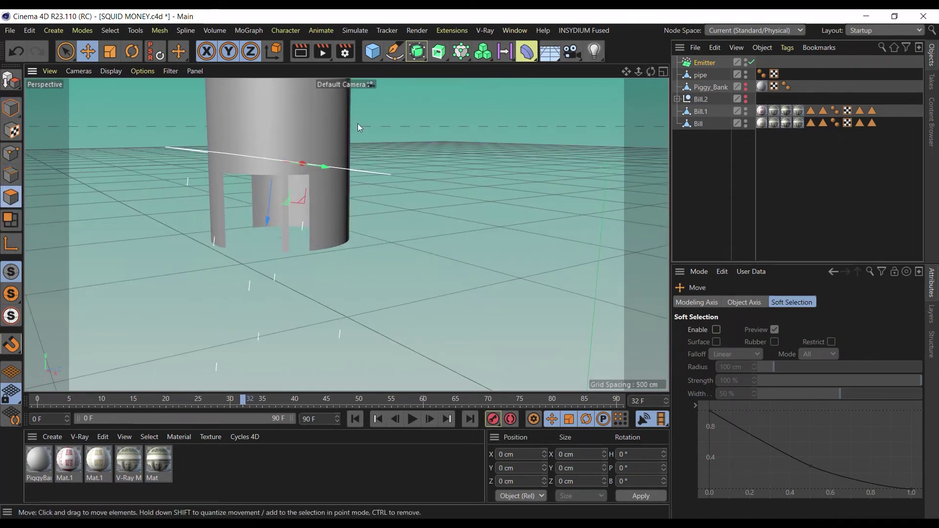
click(702, 74)
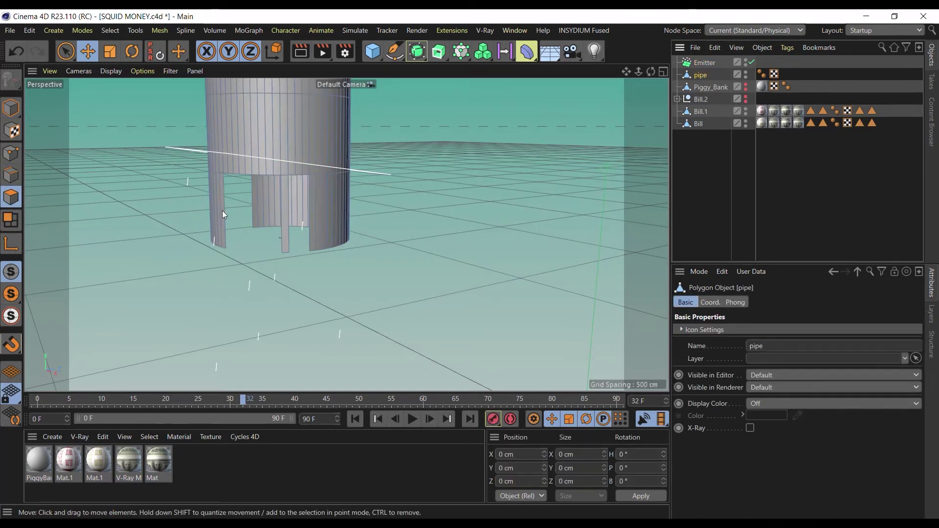
key(h)
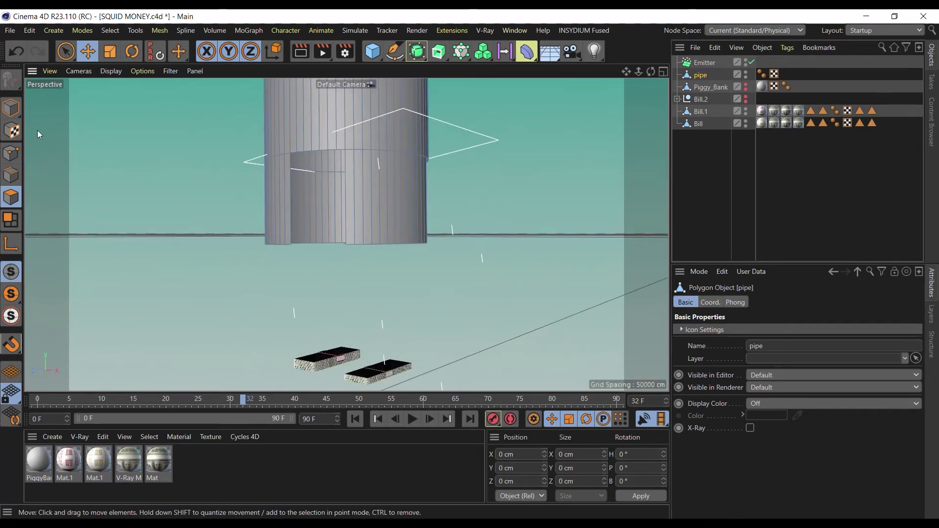
drag(65, 51, 112, 89)
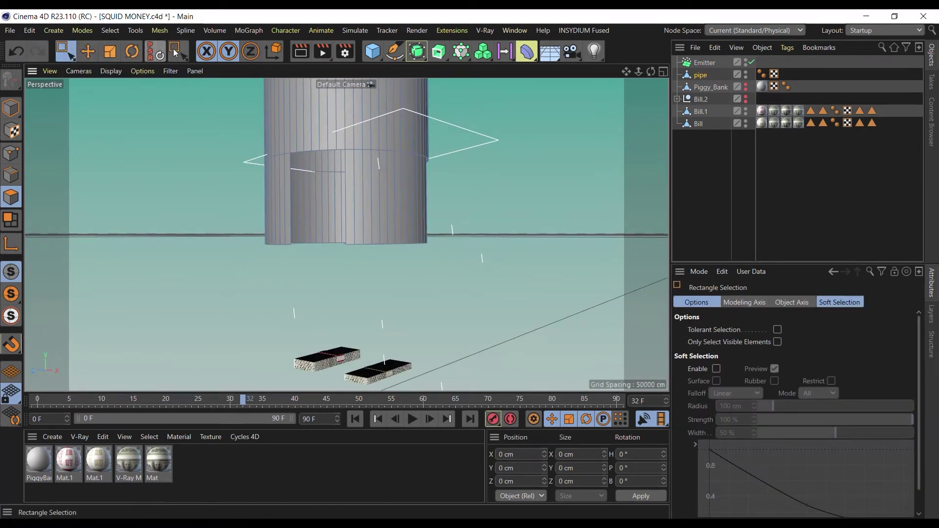
drag(72, 59, 123, 68)
drag(318, 257, 406, 251)
drag(650, 71, 523, 102)
mouse_move(392, 274)
mouse_down()
mouse_move(546, 243)
mouse_move(346, 226)
mouse_move(563, 231)
mouse_move(516, 251)
mouse_up()
key(Delete)
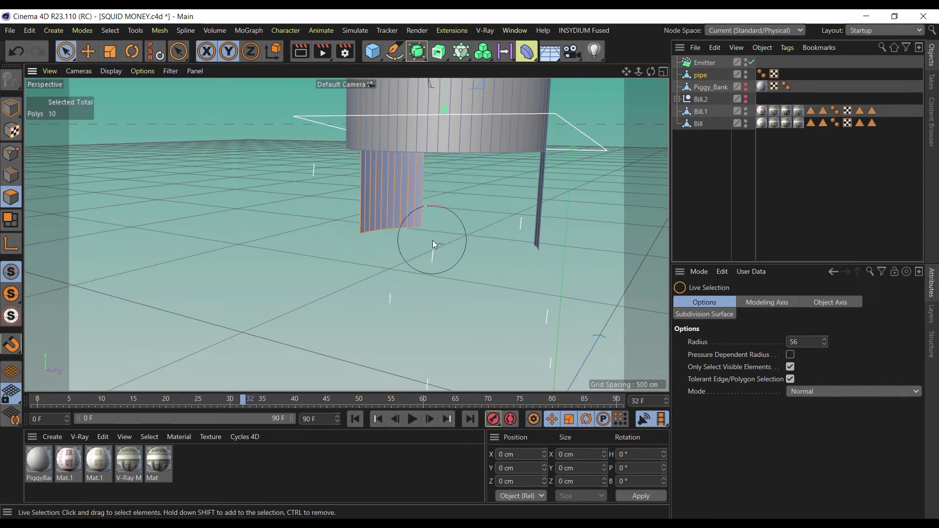
- Play the animation briefly to check the particles falling below the trimmed pipe
click(88, 52)
click(414, 420)
click(415, 418)
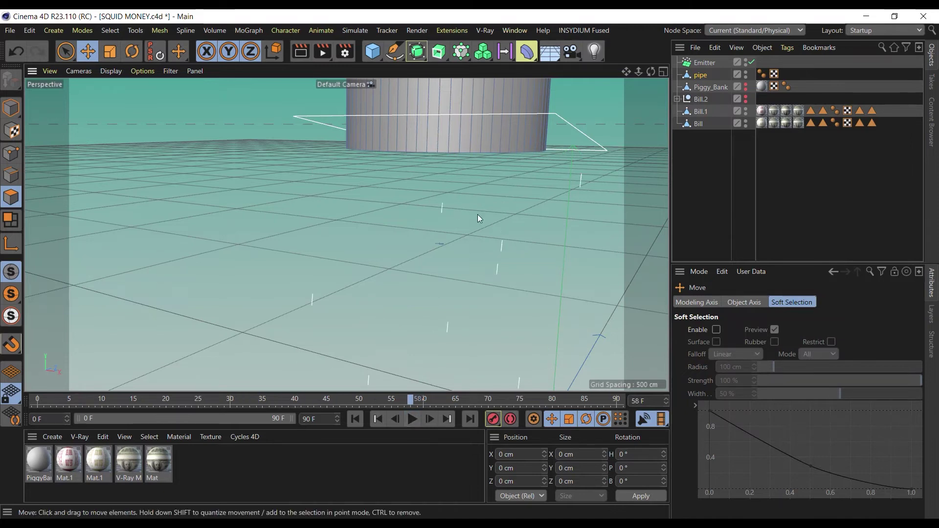
scroll(477, 240, down, 5)
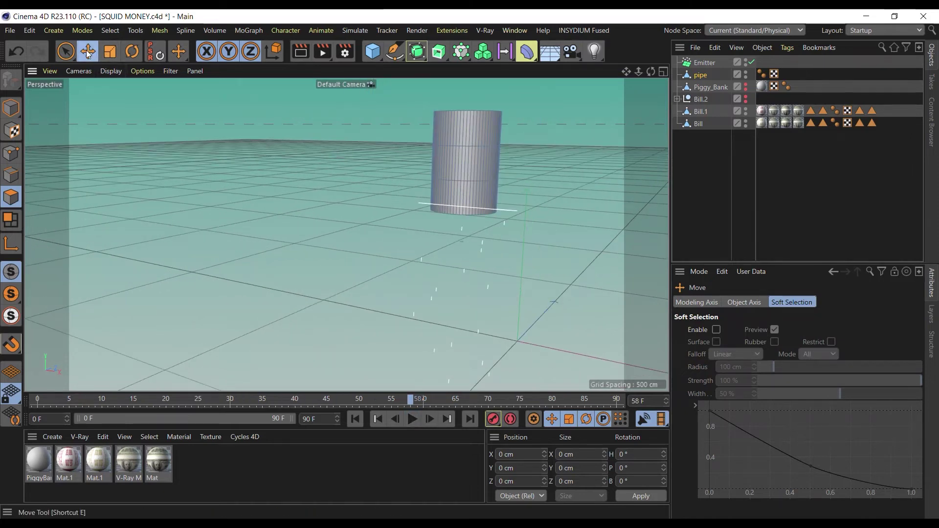
- Raise the Emitter into the pipe to about Y 358.8 and Z -407.9 cm, and scale it down to about 84.4 cm
click(10, 107)
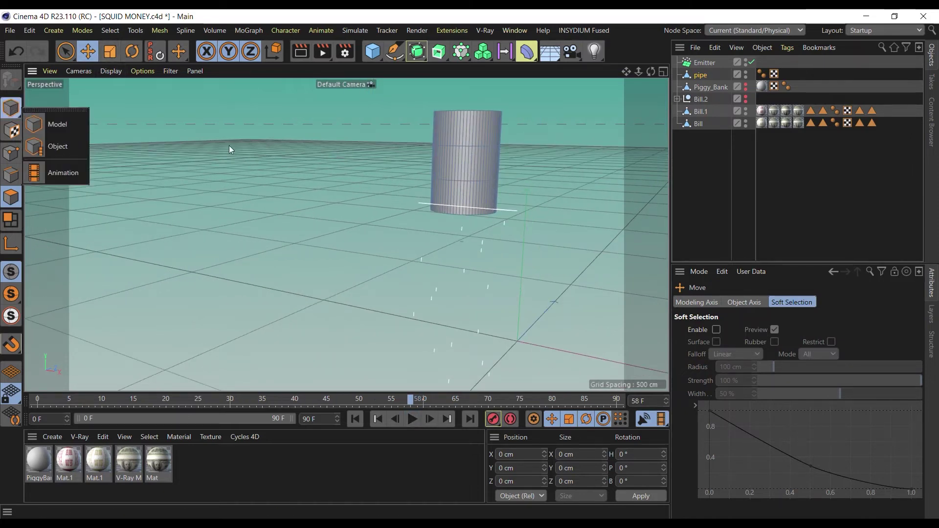
click(472, 249)
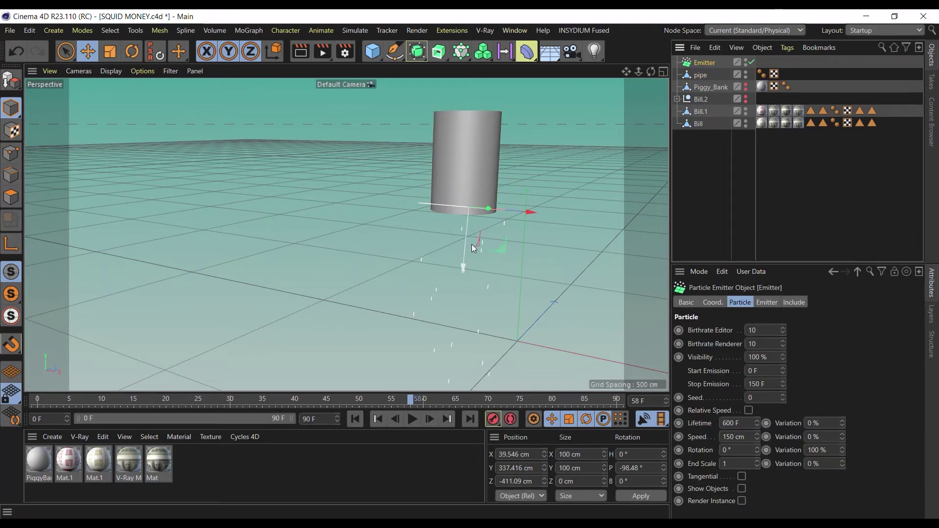
drag(472, 248, 469, 234)
click(110, 51)
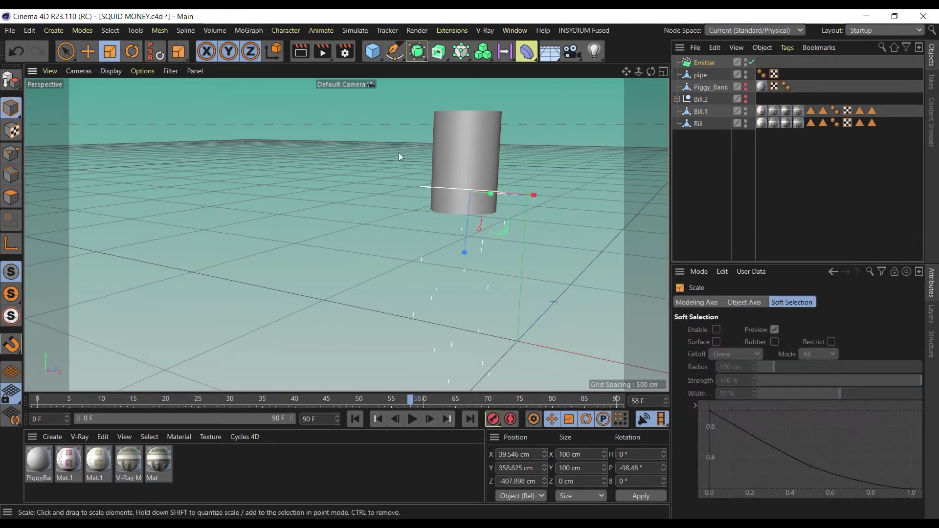
drag(399, 154, 364, 137)
- In the top view, centre the Emitter on the pipe's circle at about X 26.5, Y 357.6 and Z -399.6 cm
middle_click(535, 139)
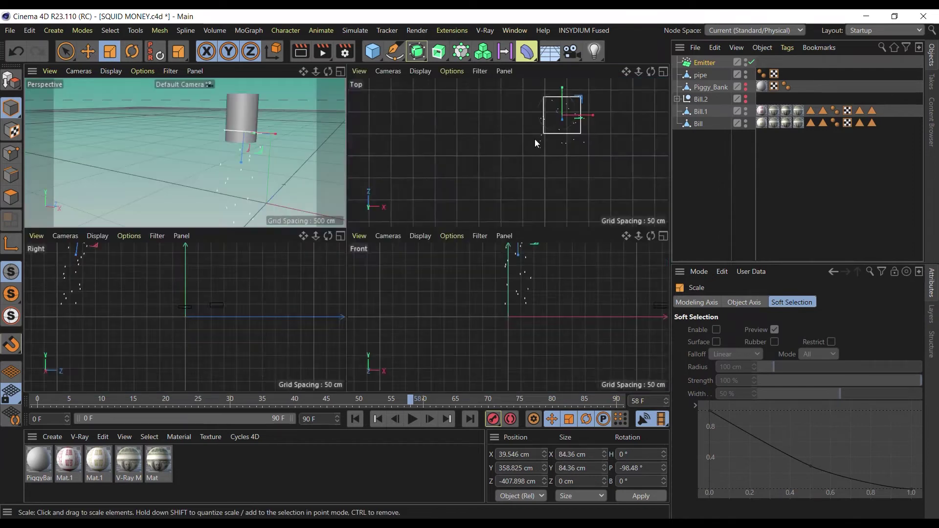
middle_click(535, 139)
scroll(465, 158, up, 4)
key(e)
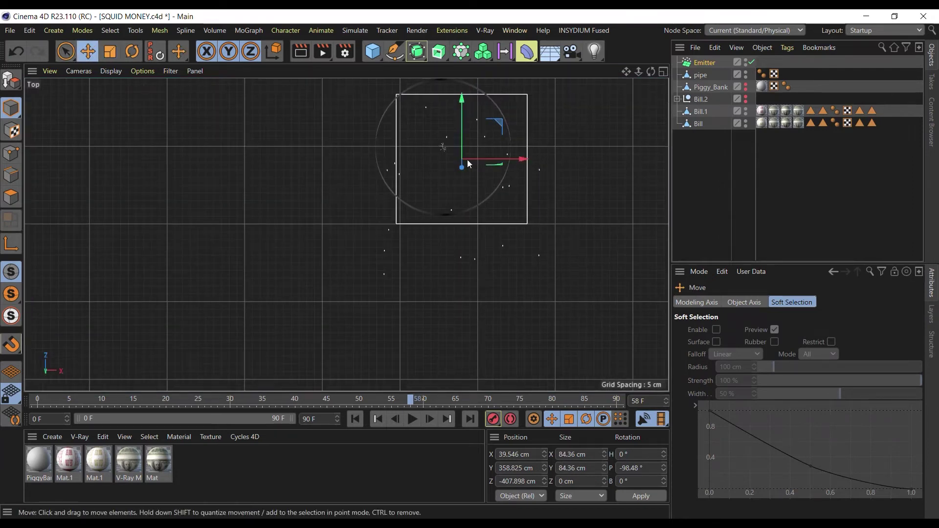
drag(524, 160, 503, 155)
drag(442, 120, 441, 108)
- Extend the animation to 400 frames, and set the Emitter's stop emission to 400 F and its speed to 500 cm
click(704, 63)
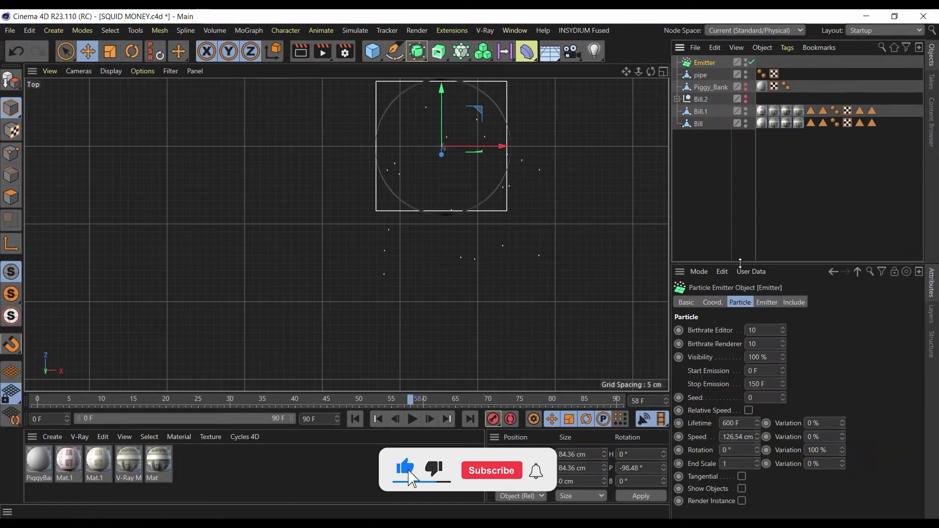
click(795, 302)
drag(753, 303, 765, 298)
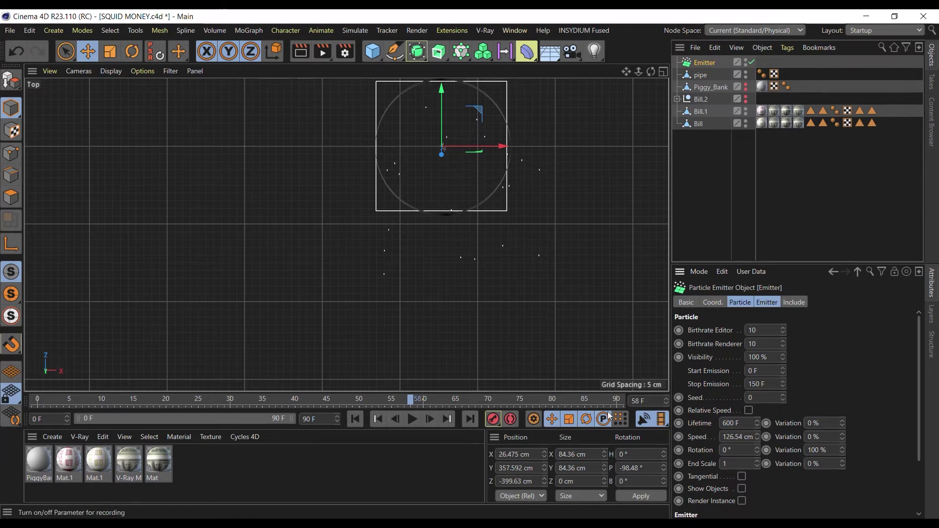
click(315, 419)
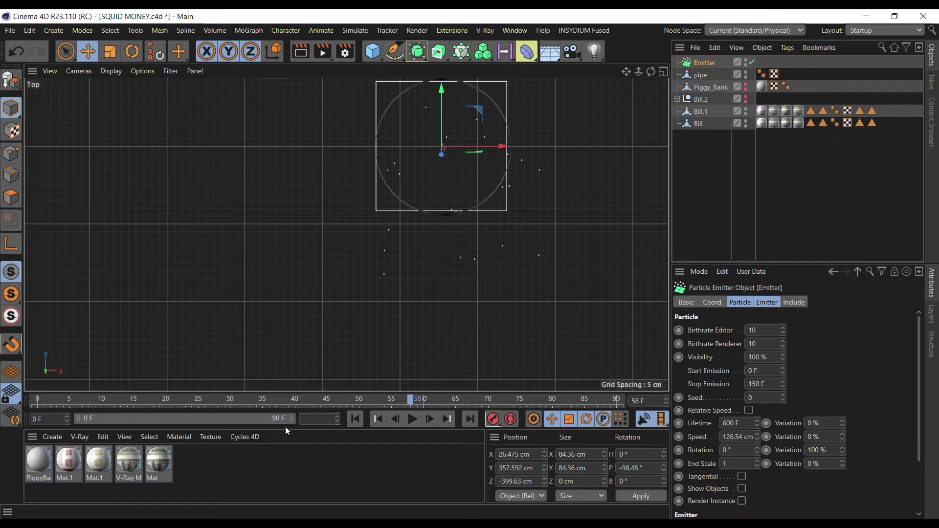
text(400)
key(Return)
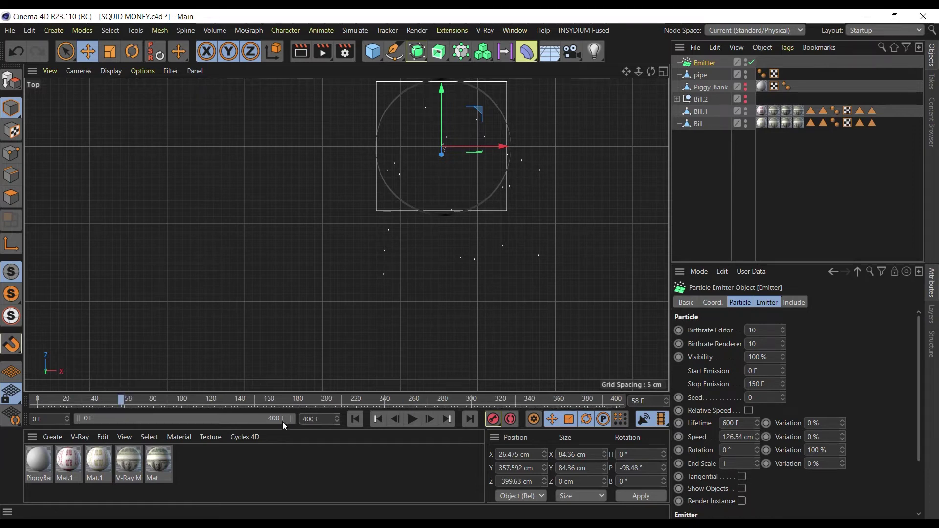
click(768, 382)
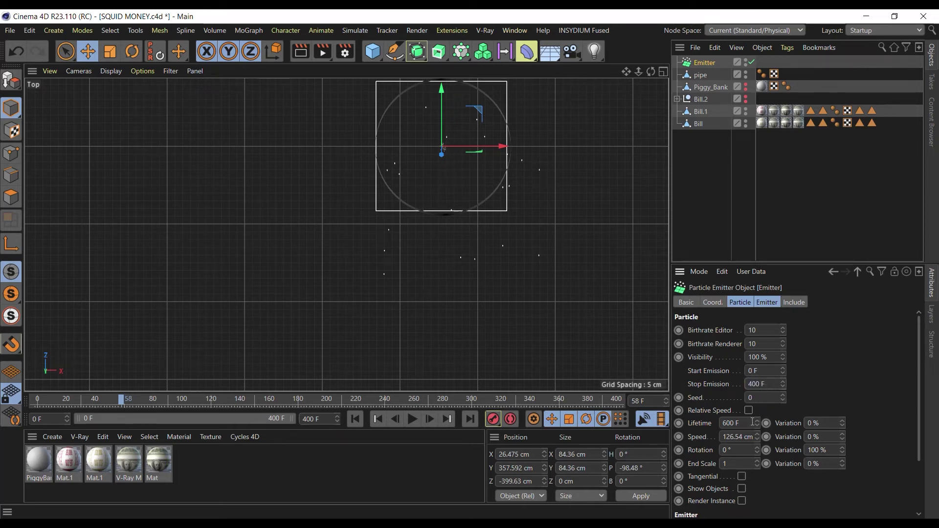
click(754, 437)
- Play the animation from the first frame in the perspective view to check the faster particles
middle_click(562, 292)
click(355, 418)
click(413, 419)
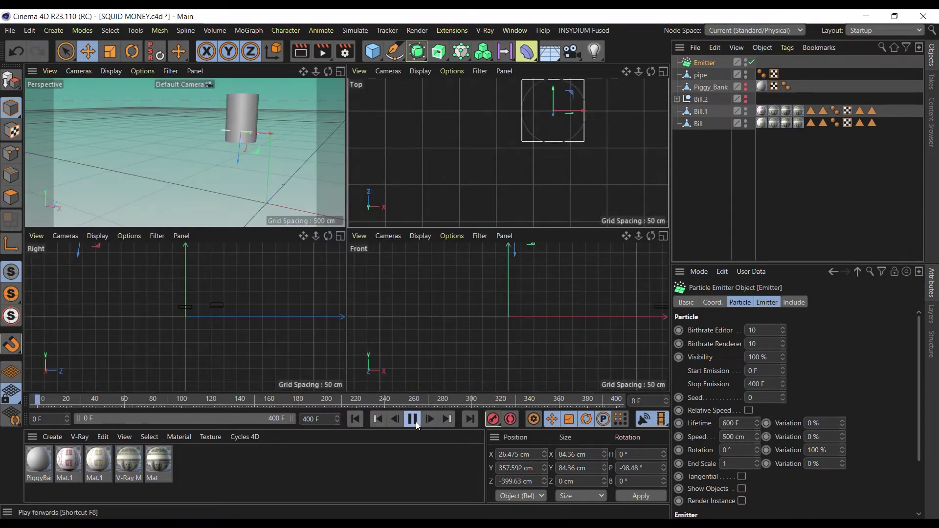
middle_click(286, 192)
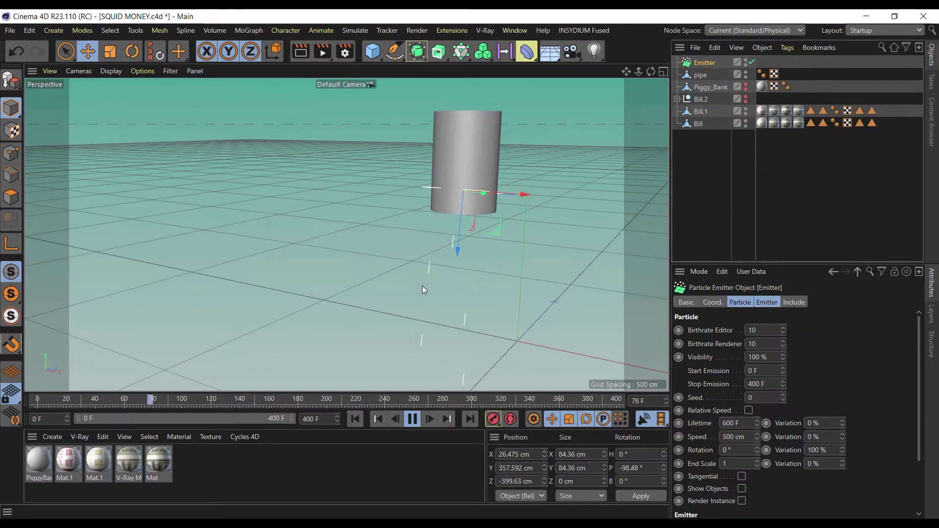
scroll(438, 264, down, 3)
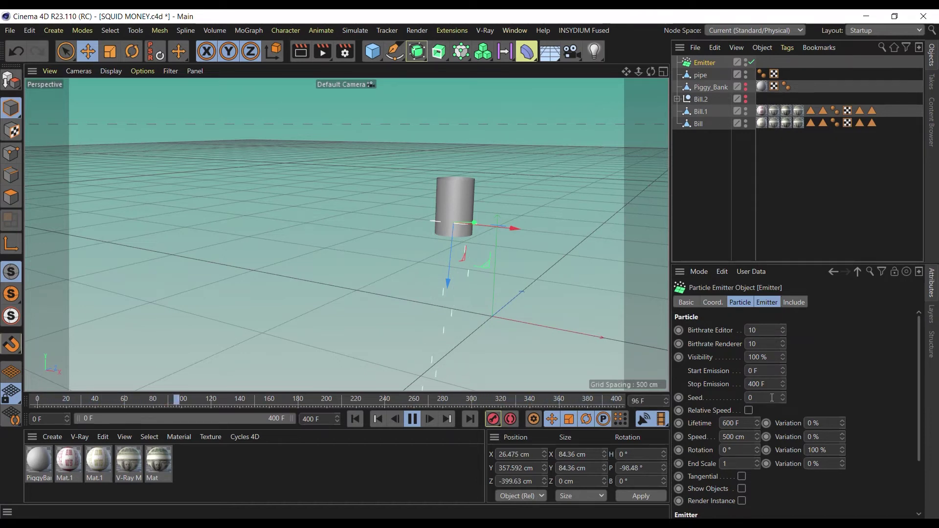
- Set the Emitter's particle lifetime to 400 F and its speed variation to 25%
click(742, 422)
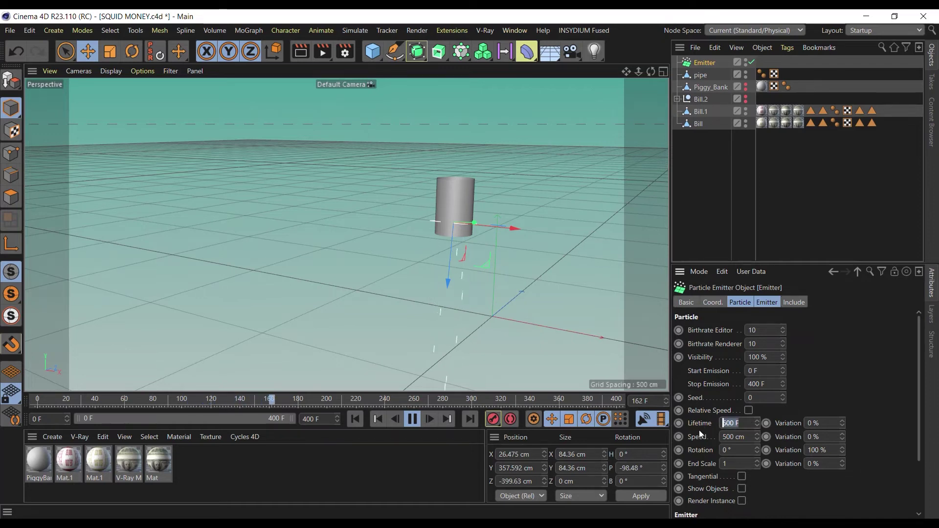
text(40)
key(Return)
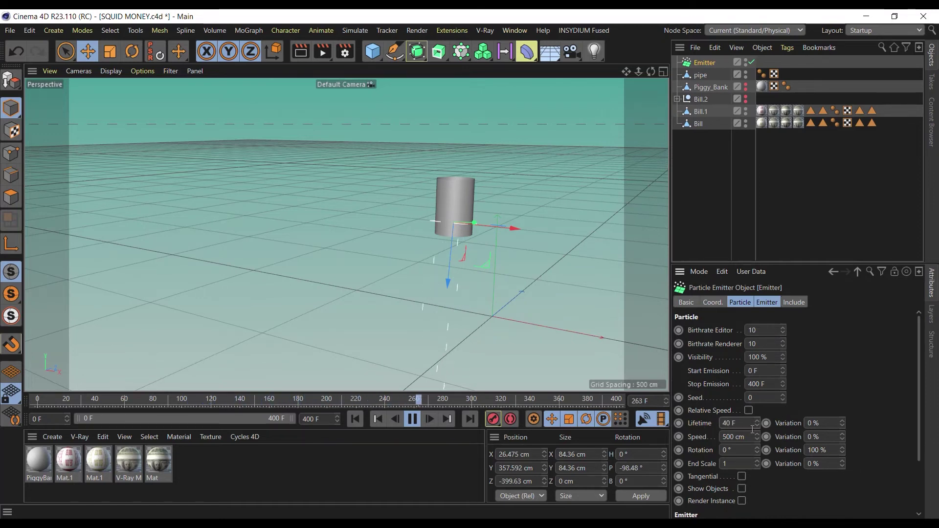
click(734, 424)
text(400)
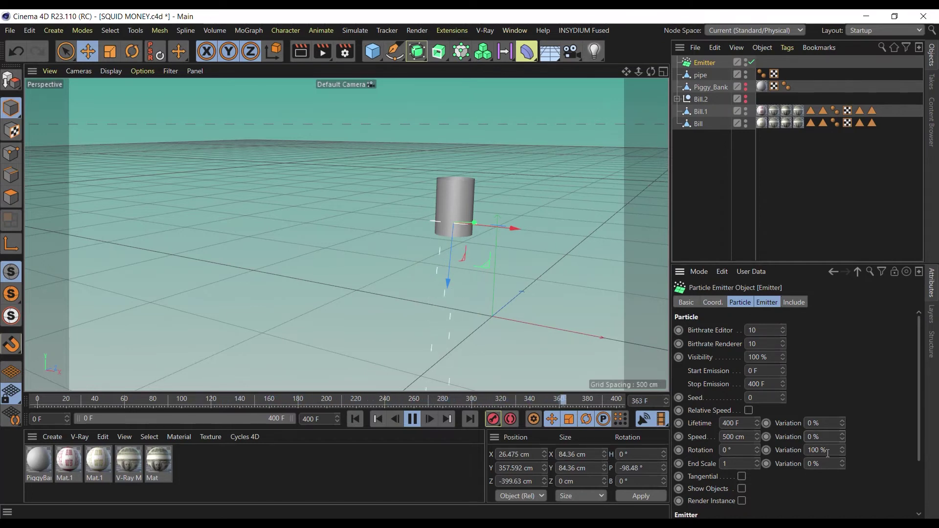
text(25)
- Try the Cone emitter type on the Emitter and switch it back to Pyramid
click(766, 303)
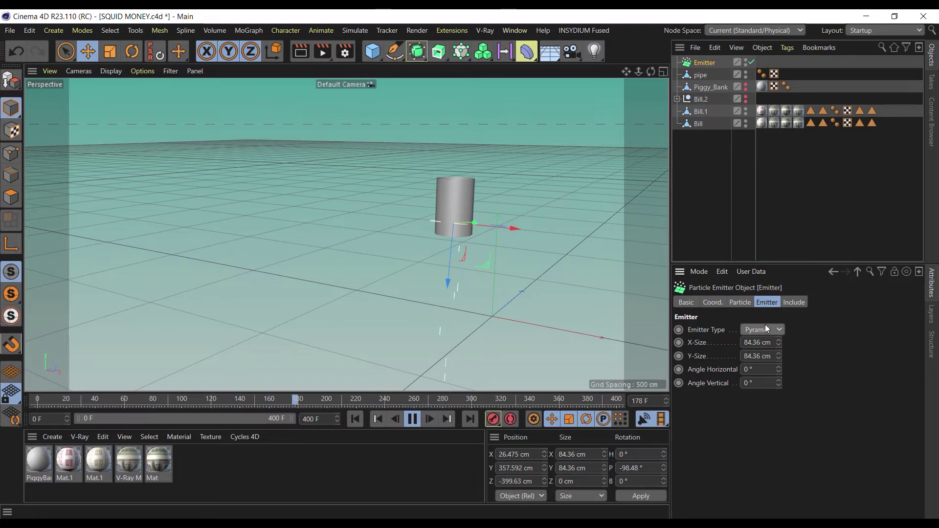
click(764, 356)
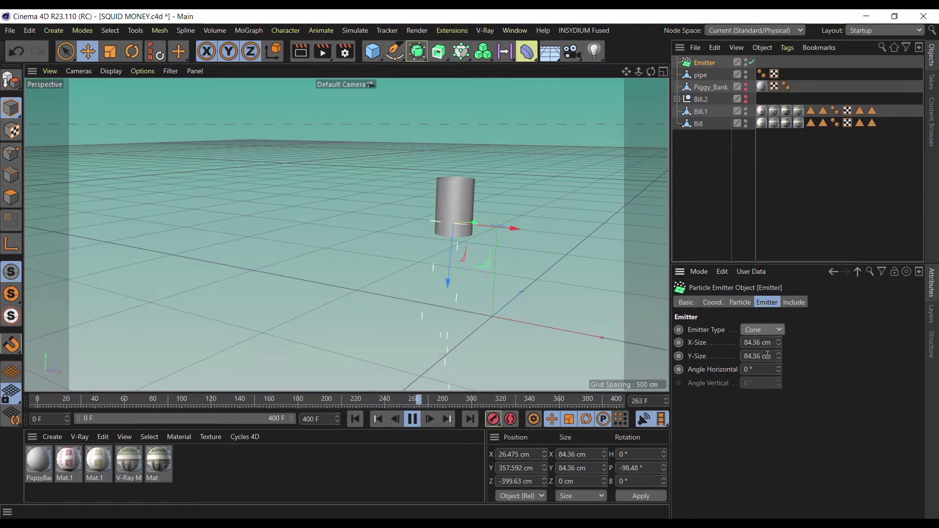
click(766, 332)
click(765, 342)
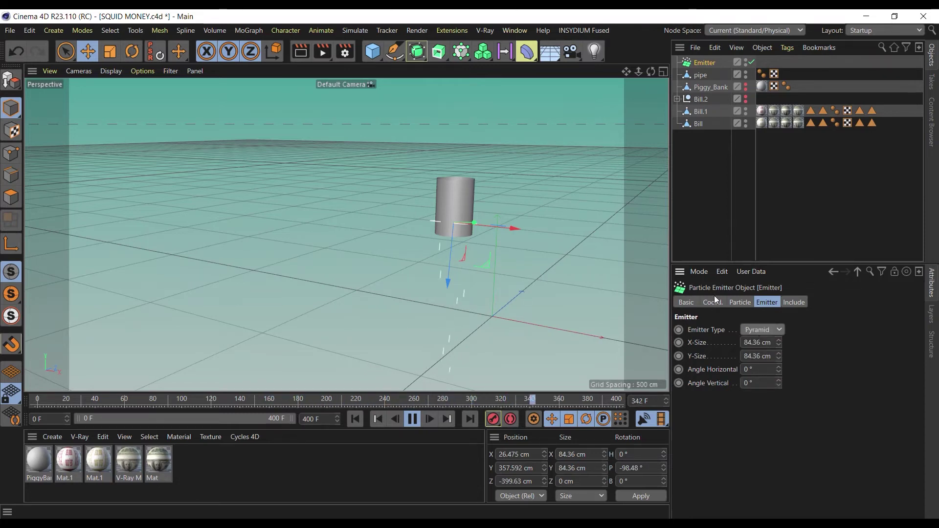
click(713, 302)
click(738, 303)
click(762, 304)
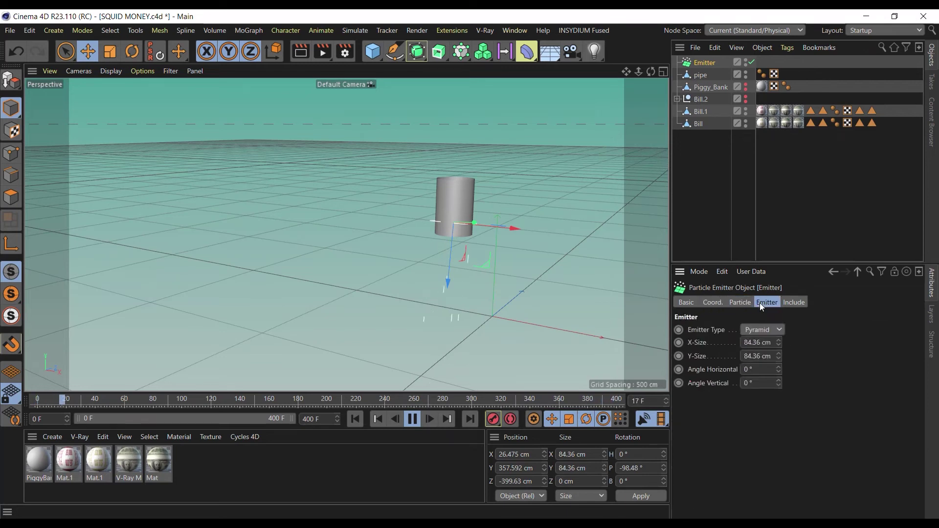
- Raise the Emitter inside the pipe to about Y 389.7 and Z -394.8 cm, and return the stopped animation to frame 0
drag(650, 71, 707, 110)
drag(416, 245, 419, 233)
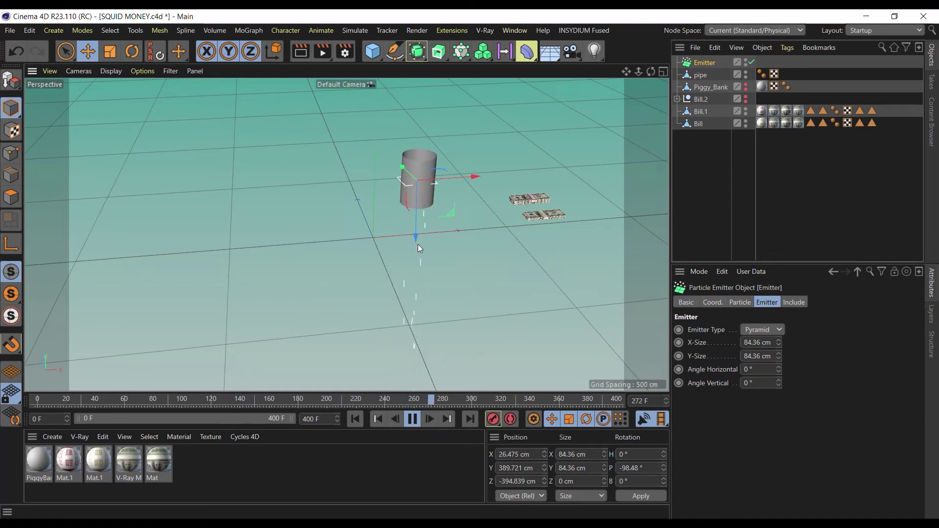
click(412, 419)
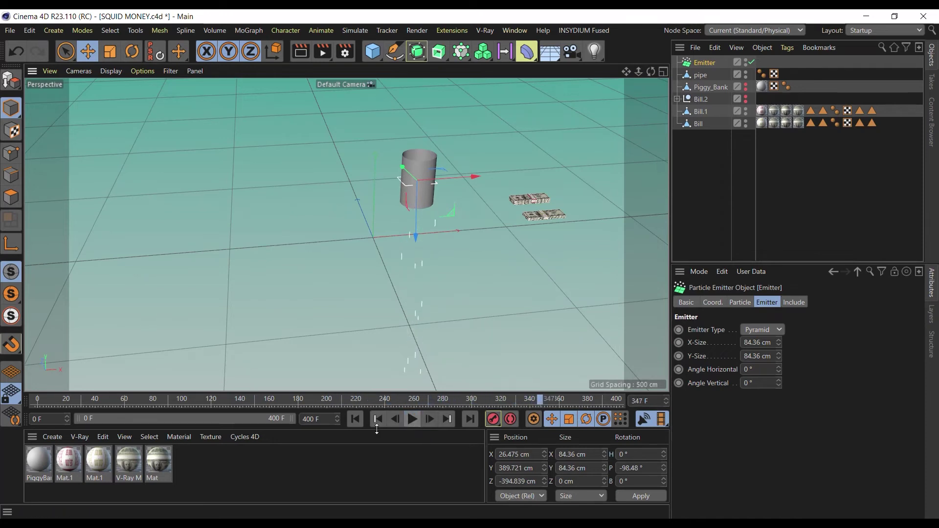
click(348, 412)
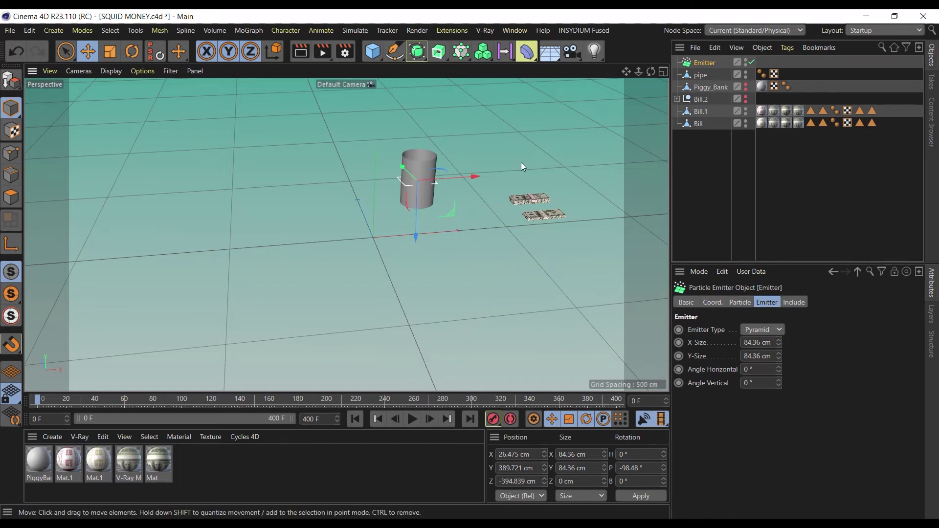
- Make Bill.1 and Bill children of the Emitter
drag(650, 72, 637, 37)
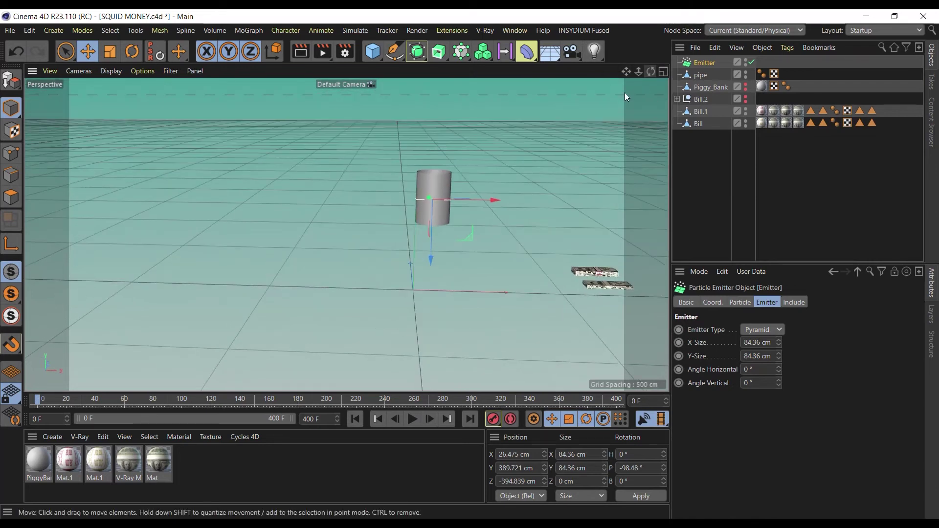
drag(626, 72, 625, 77)
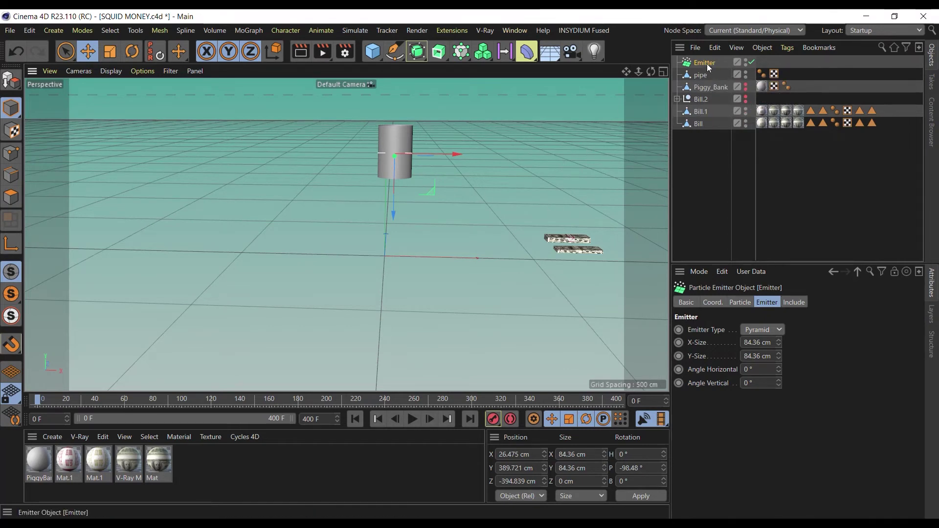
click(748, 303)
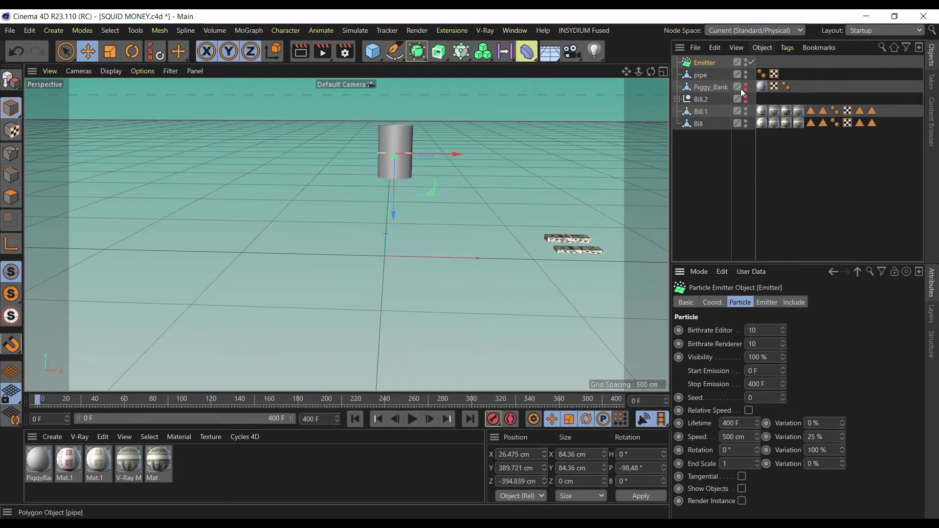
click(701, 113)
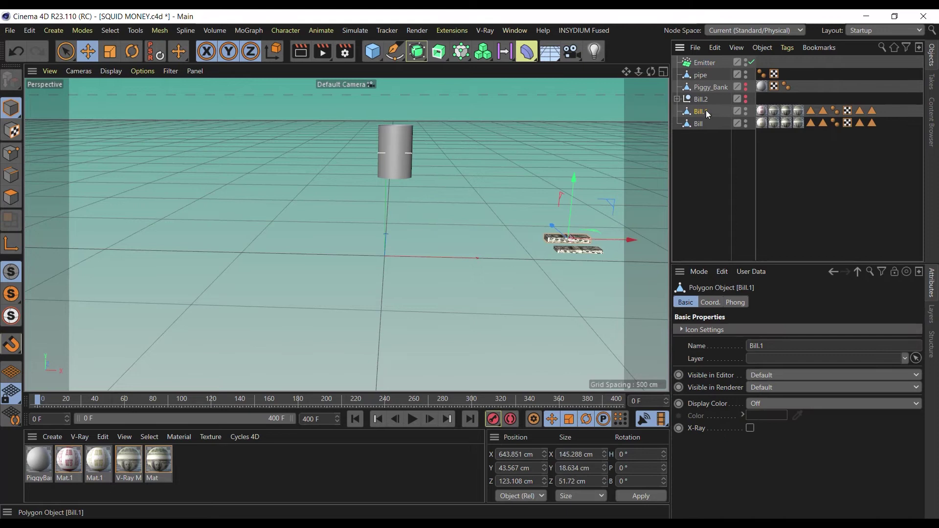
drag(729, 66, 726, 63)
drag(699, 124, 708, 69)
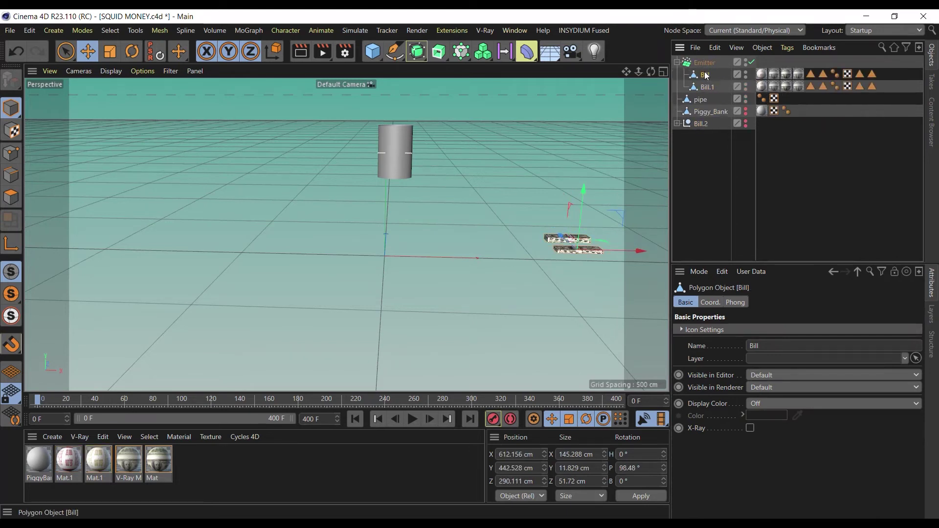
- Enable Show Objects on the Emitter, preview the emitted bills in playback, and return the animation to frame 0
click(710, 62)
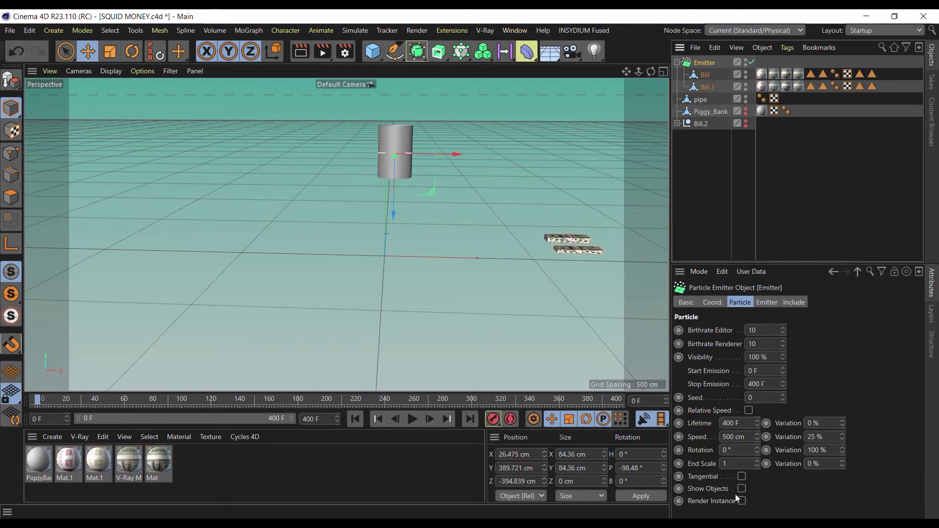
click(413, 420)
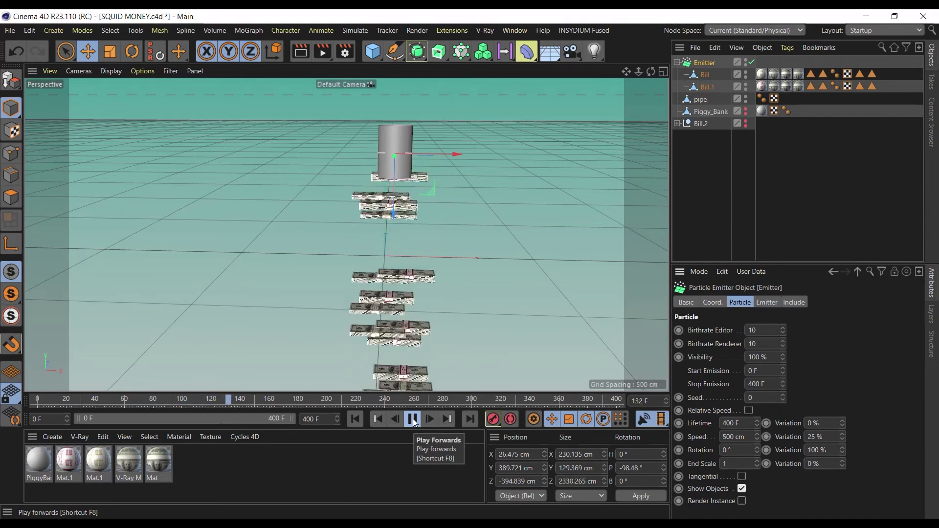
click(357, 419)
click(413, 420)
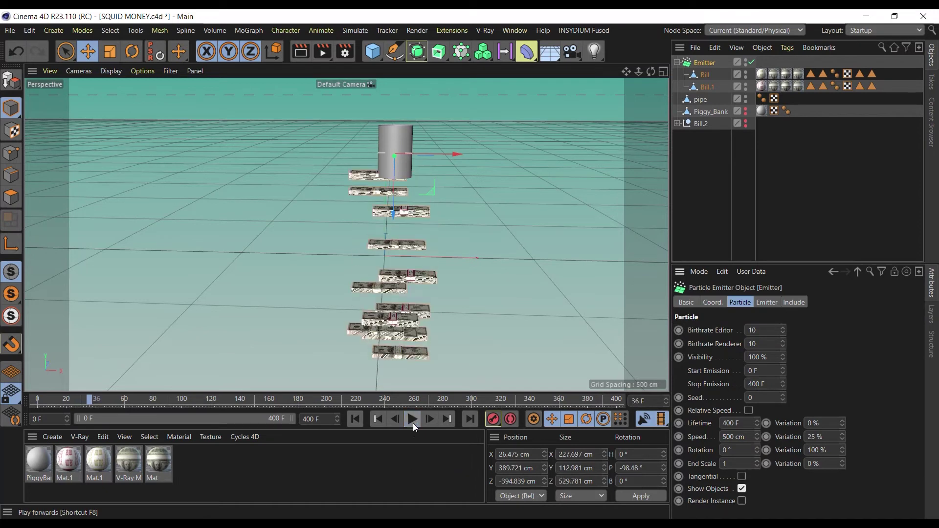
click(361, 421)
click(416, 421)
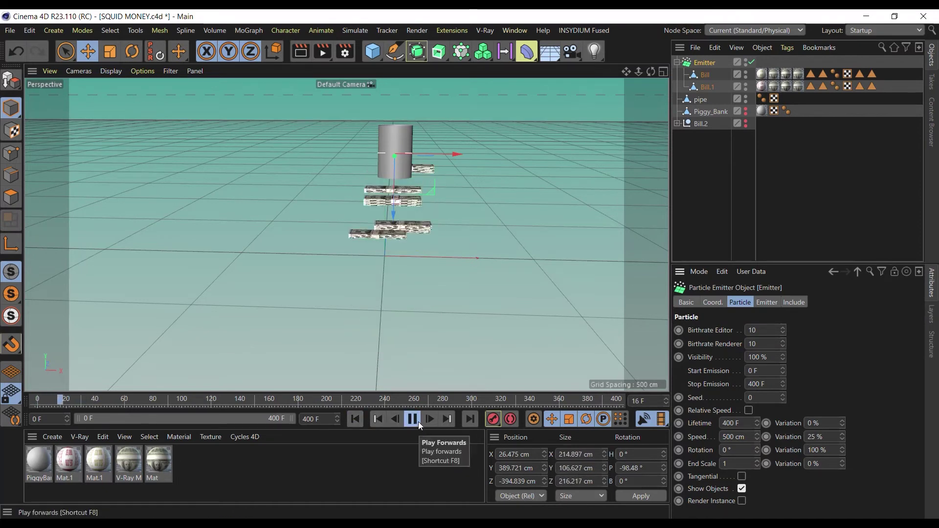
click(355, 420)
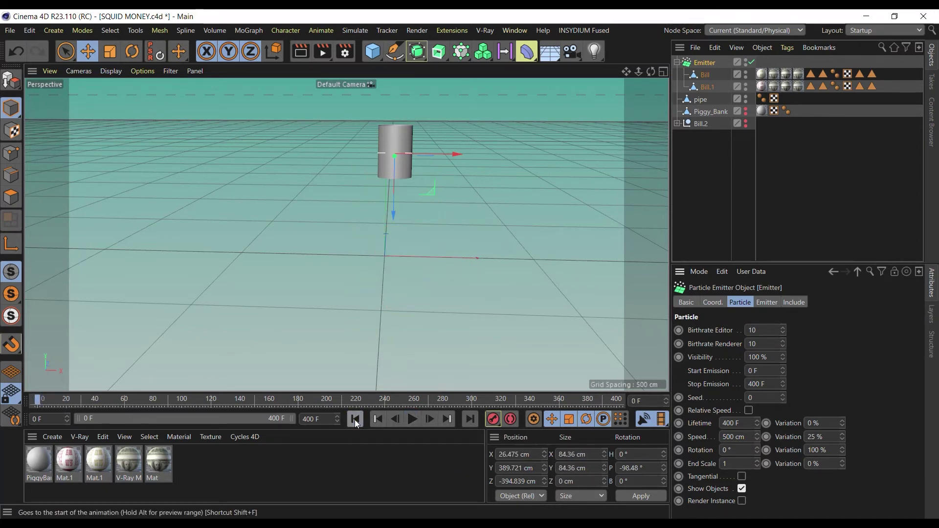
- Scale down Bill and Bill.1 together, play the emission to check their size, and return to frame 0
click(709, 85)
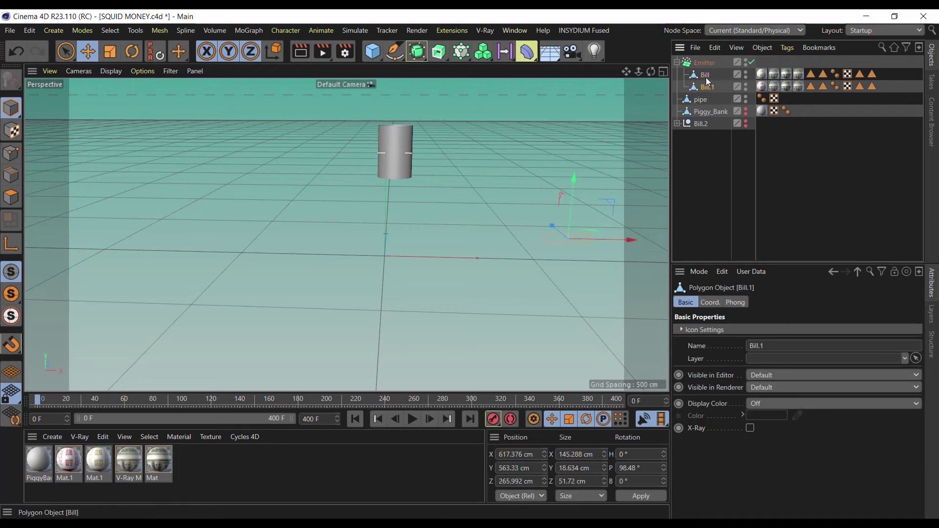
shift+click(705, 77)
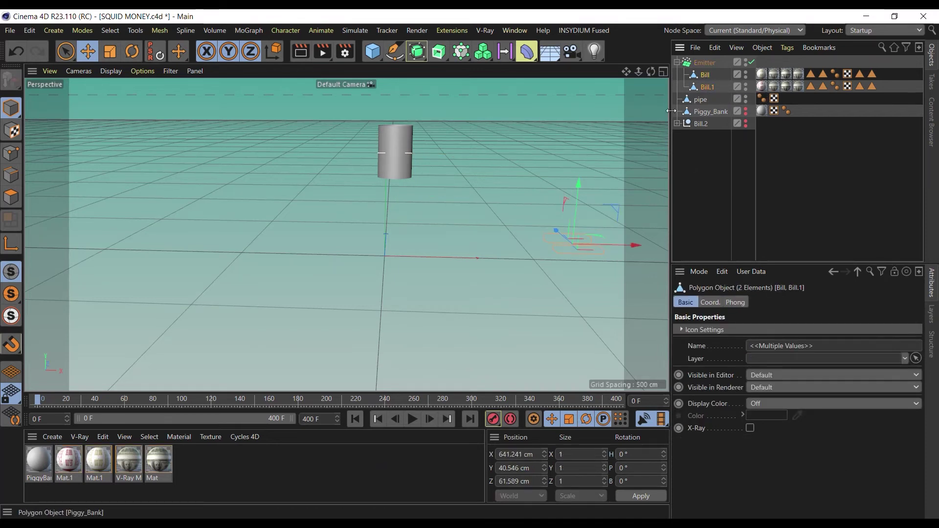
alt+drag(592, 117, 509, 128)
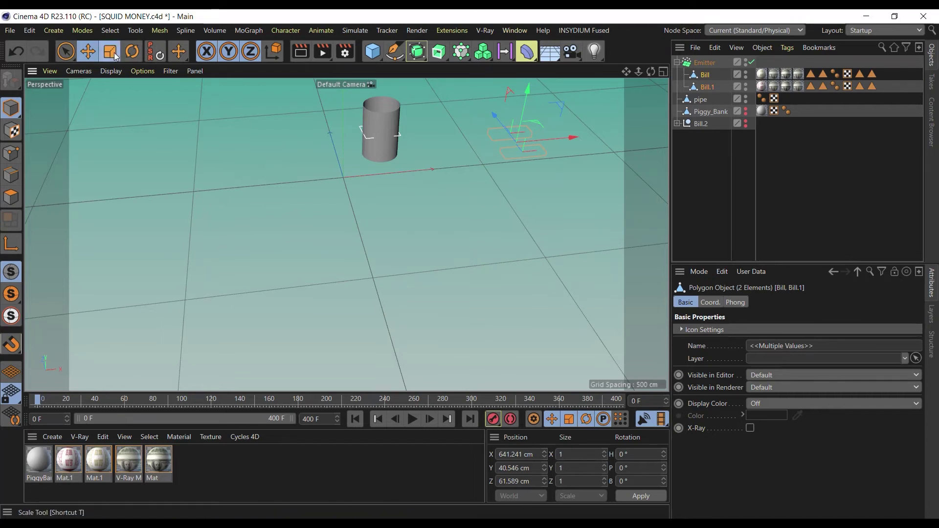
drag(558, 128, 319, 244)
key(ctrl+z)
key(t)
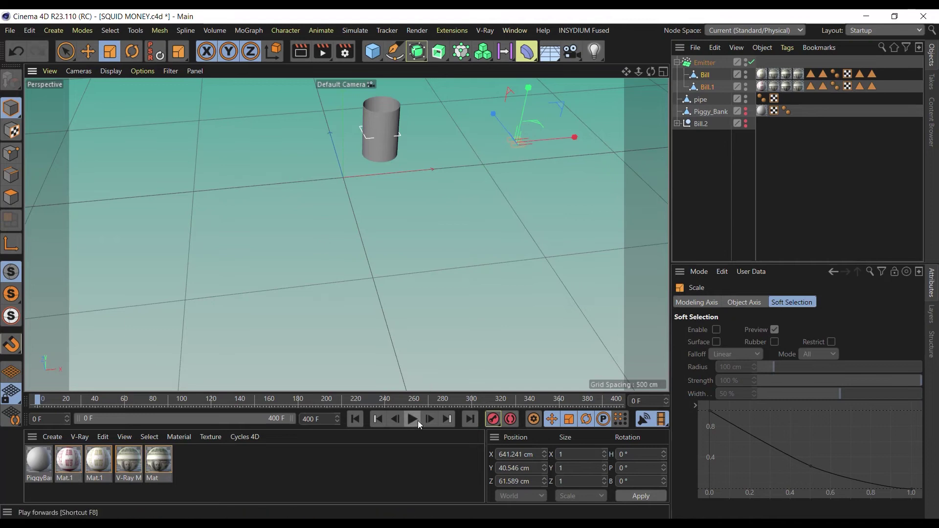
click(416, 420)
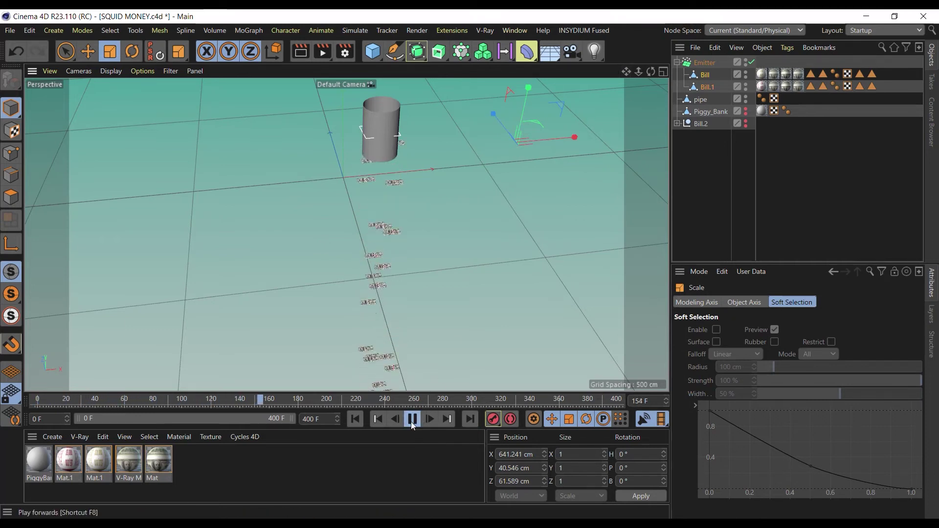
click(412, 419)
click(357, 419)
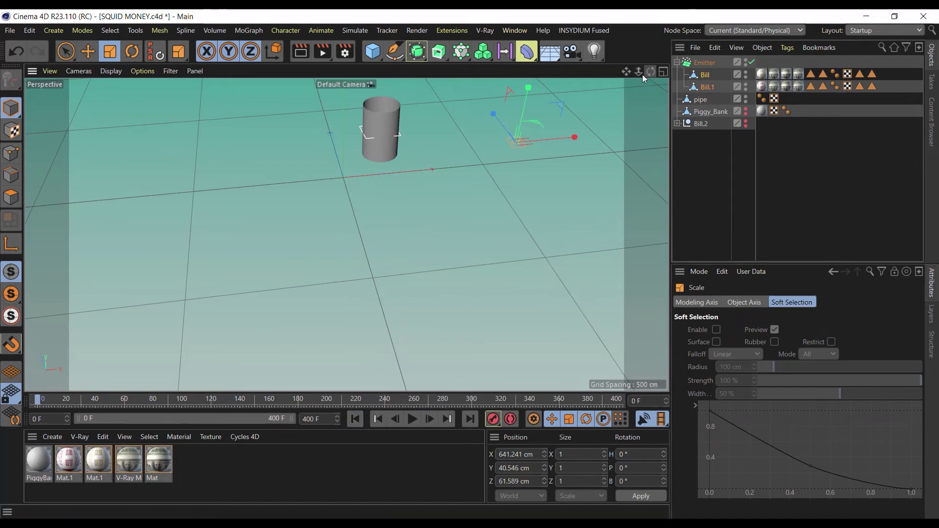
- Add a Collider Body simulation tag to the pipe
drag(642, 76, 652, 89)
click(714, 130)
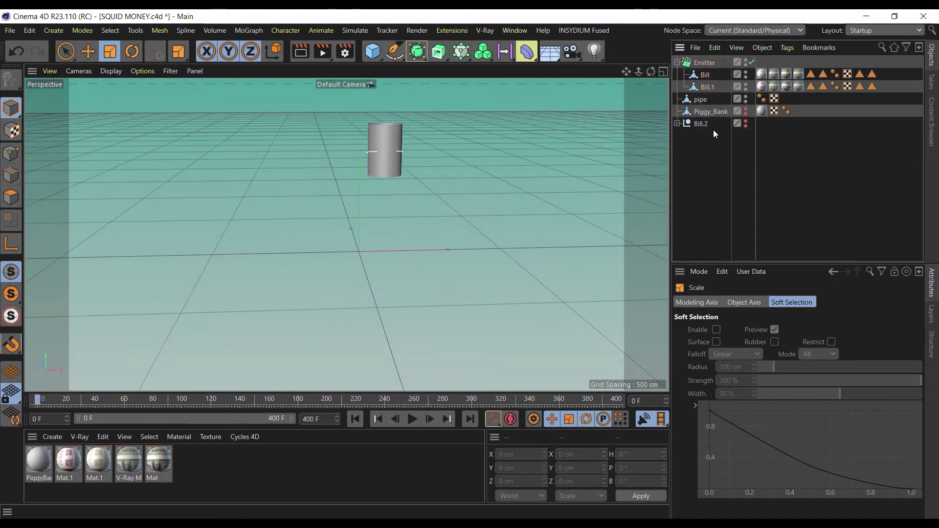
click(395, 136)
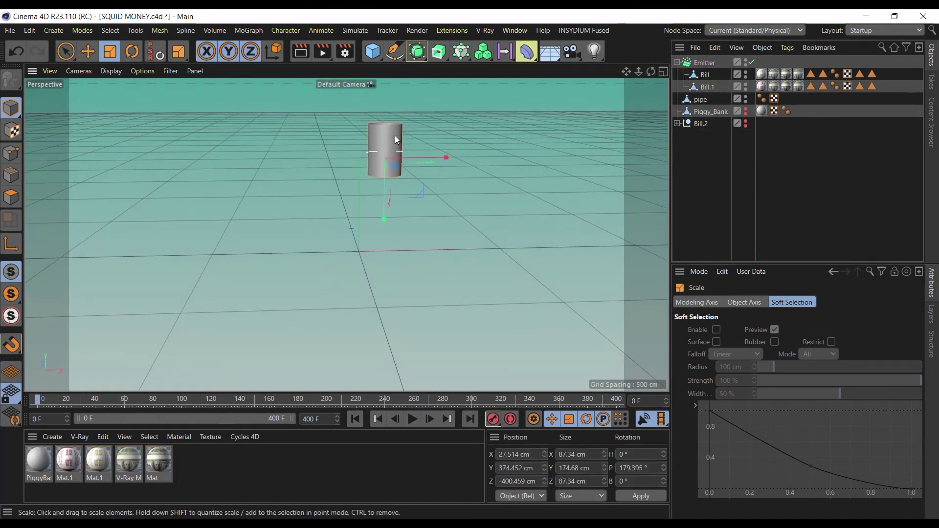
right_click(700, 97)
mouse_move(832, 159)
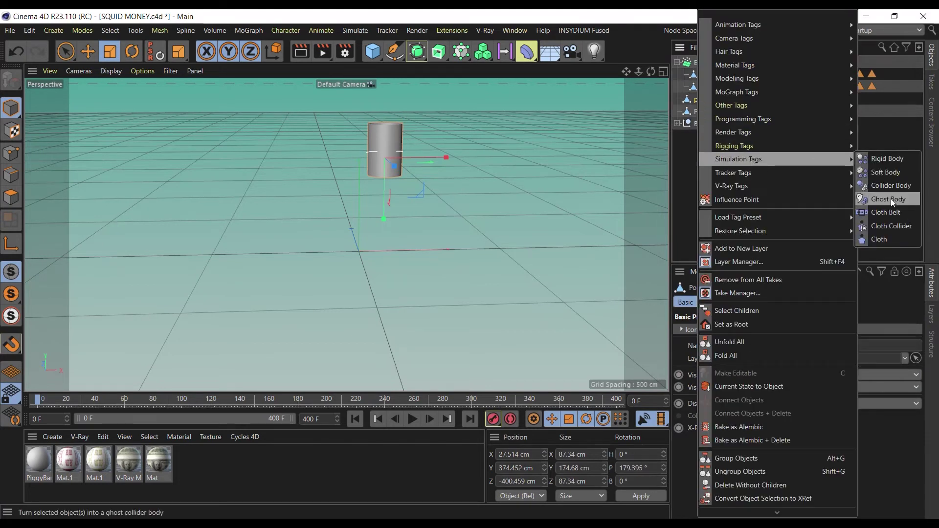
click(891, 184)
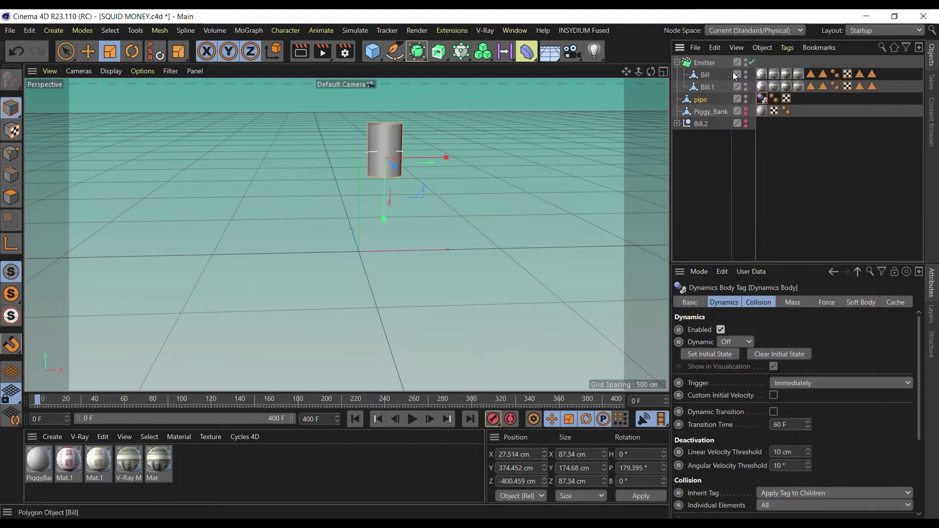
right_click(704, 64)
mouse_move(750, 158)
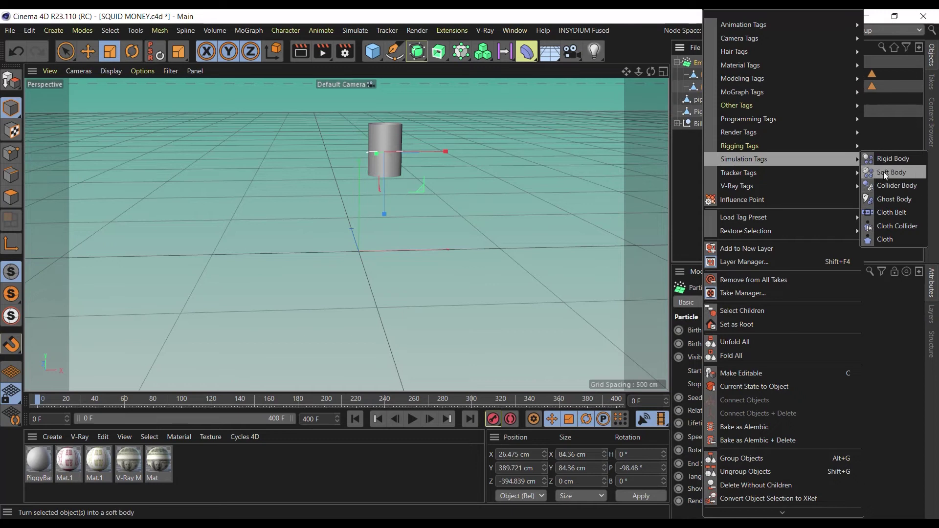
click(883, 171)
key(Delete)
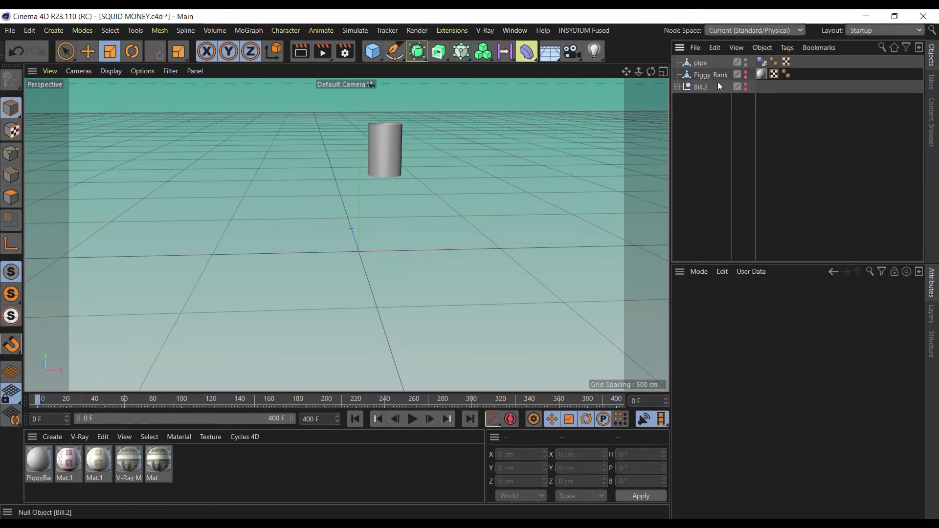
key(ctrl+z)
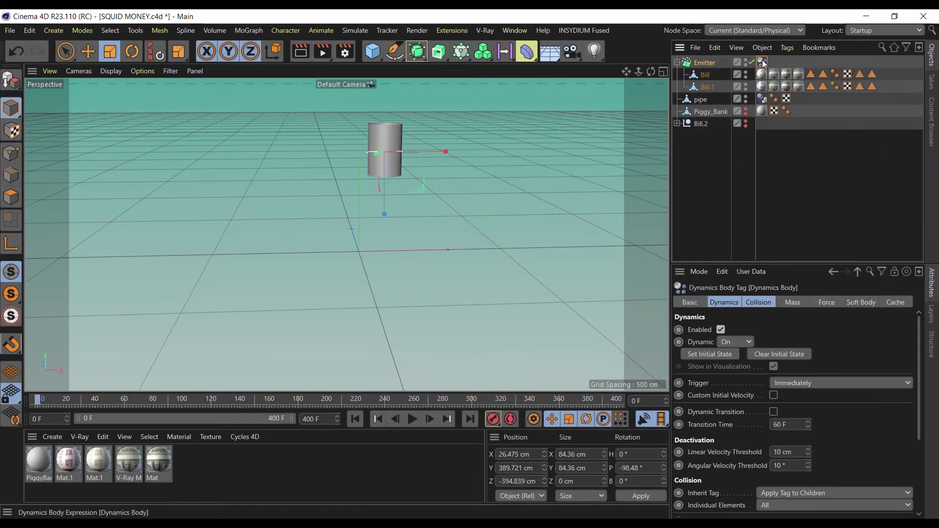
- Give the Emitter a Rigid Body tag instead of the soft body, play the simulation, and return to frame 0
click(712, 60)
right_click(712, 60)
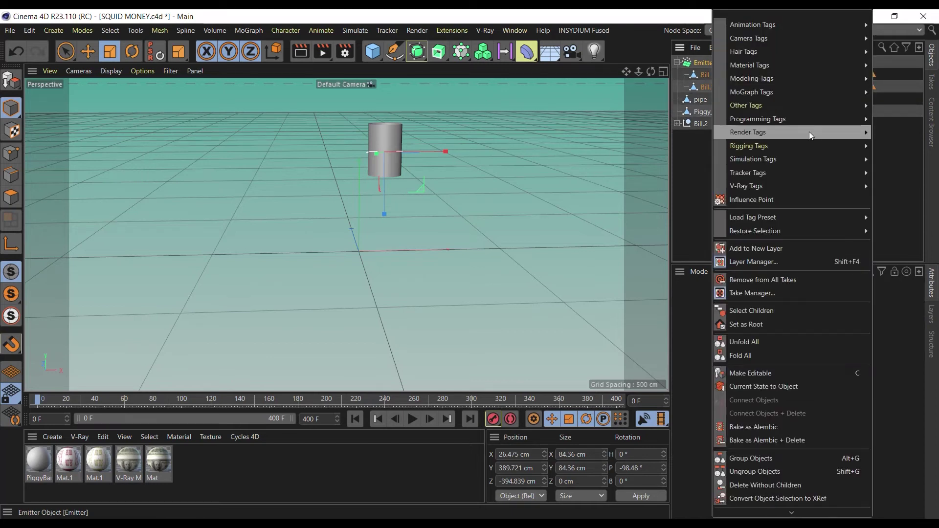
click(897, 162)
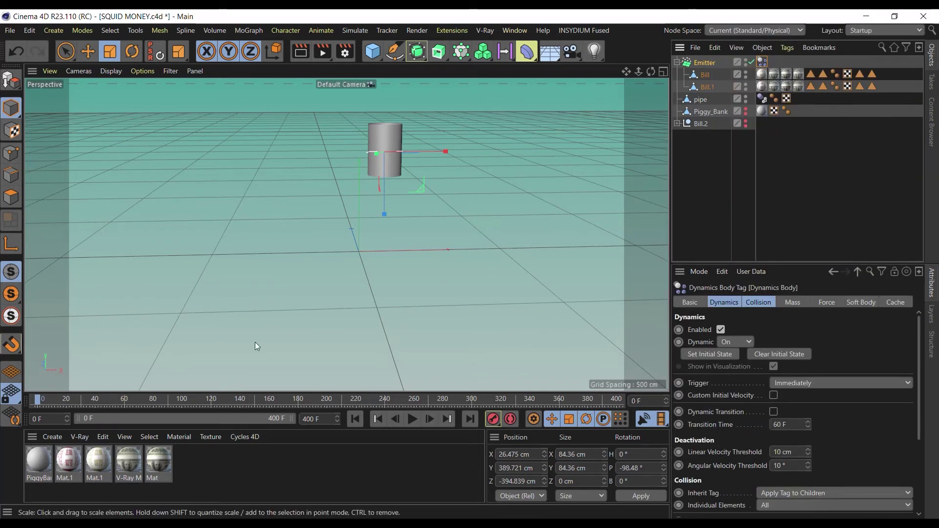
click(414, 420)
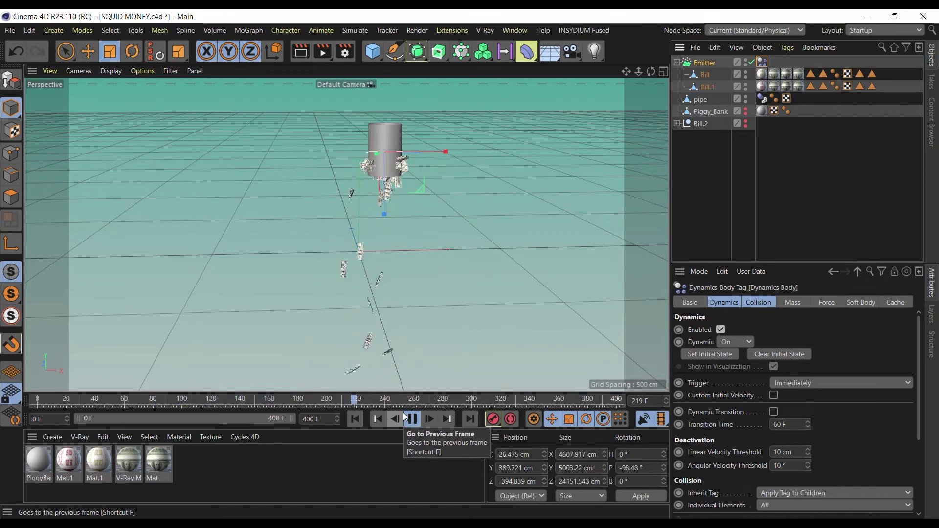
click(381, 136)
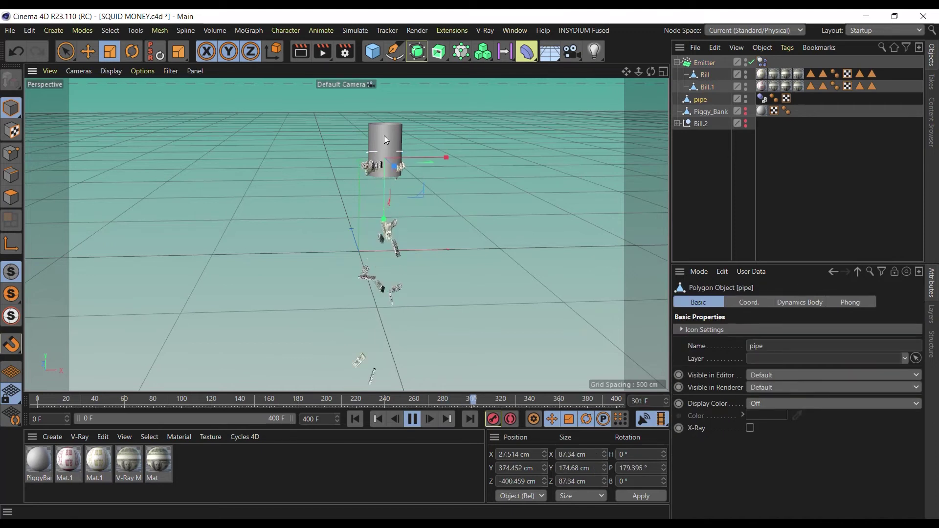
click(412, 419)
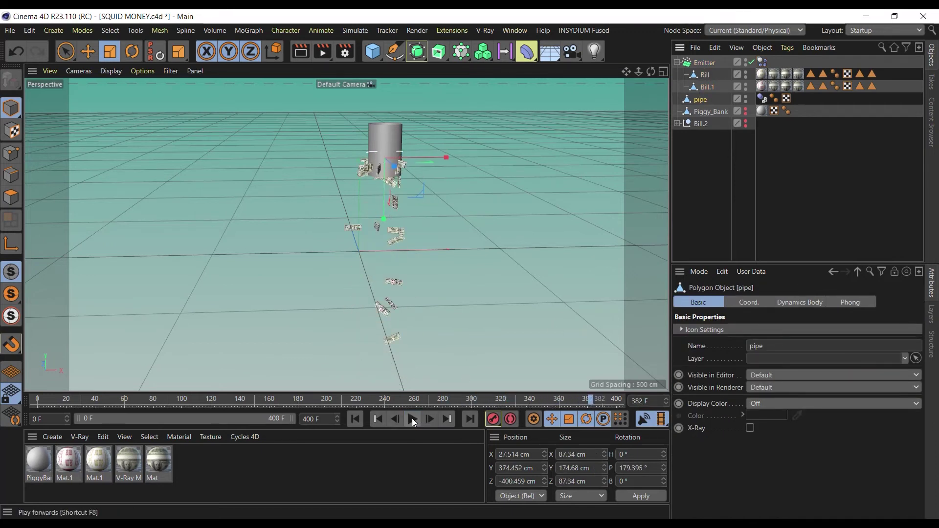
click(357, 420)
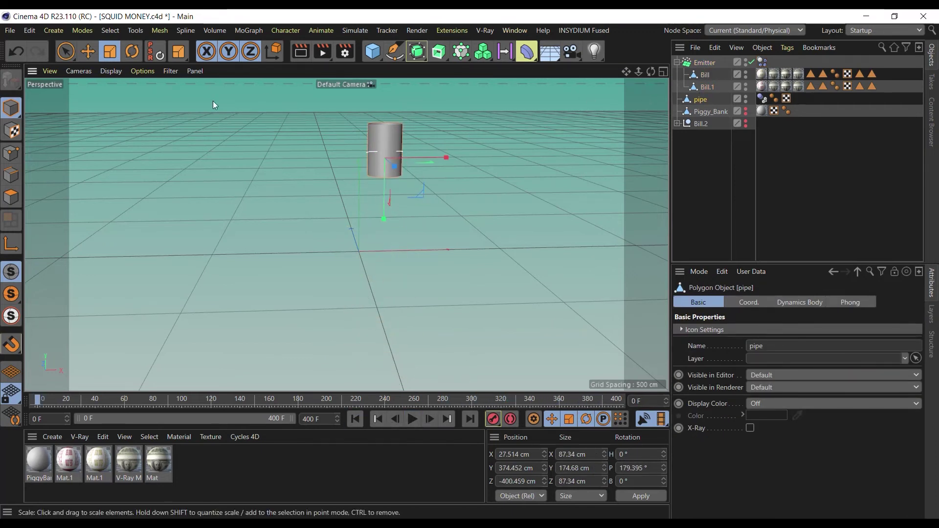
- Scale the pipe up uniformly to about 112 × 224 × 112 cm, check the falling bills in playback, and return to frame 0
drag(445, 122, 472, 66)
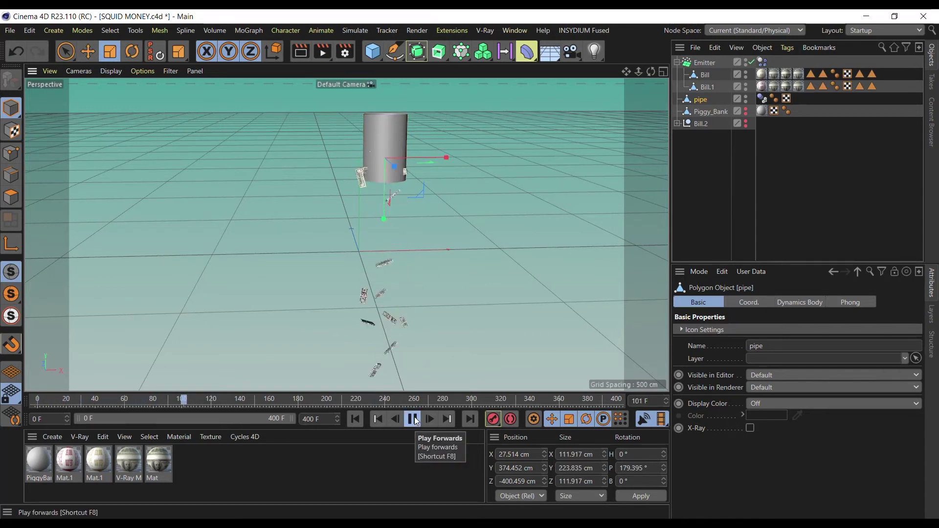
scroll(447, 264, up, 5)
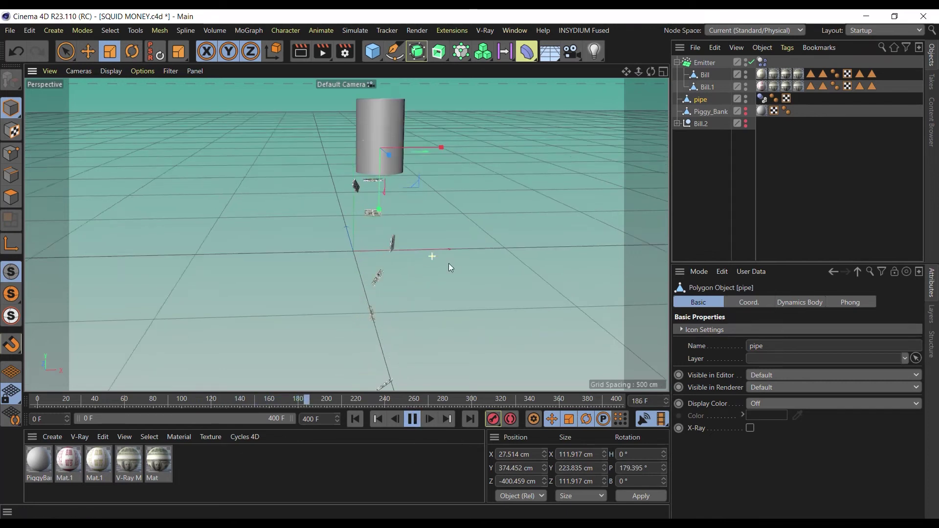
scroll(360, 214, up, 3)
scroll(395, 178, down, 1)
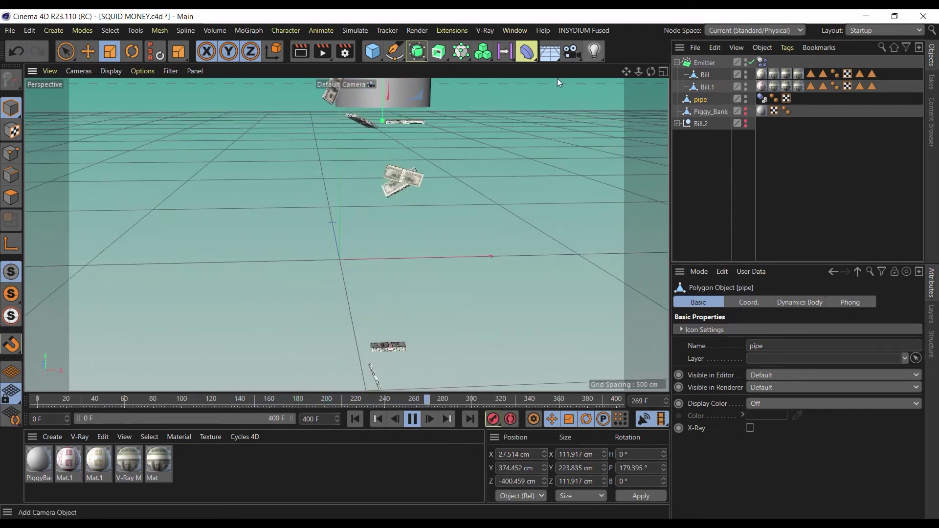
drag(652, 71, 685, 107)
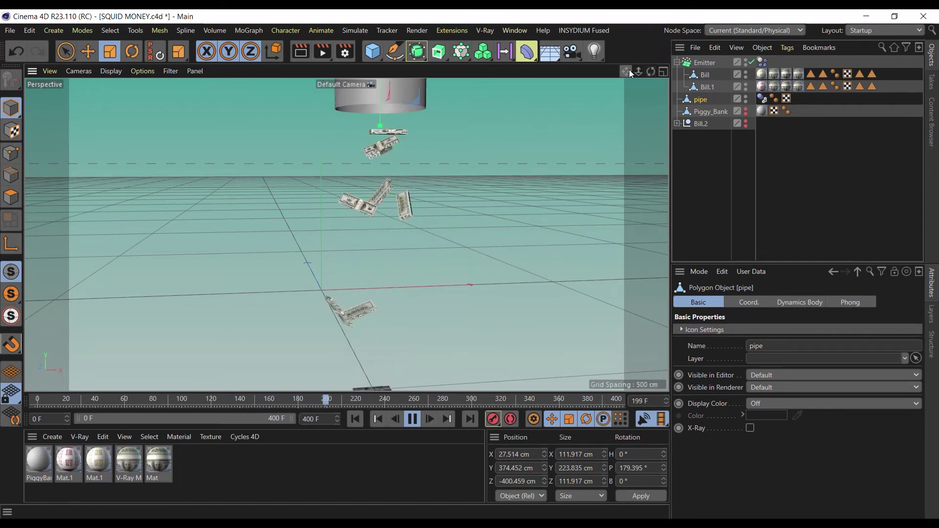
drag(627, 72, 628, 117)
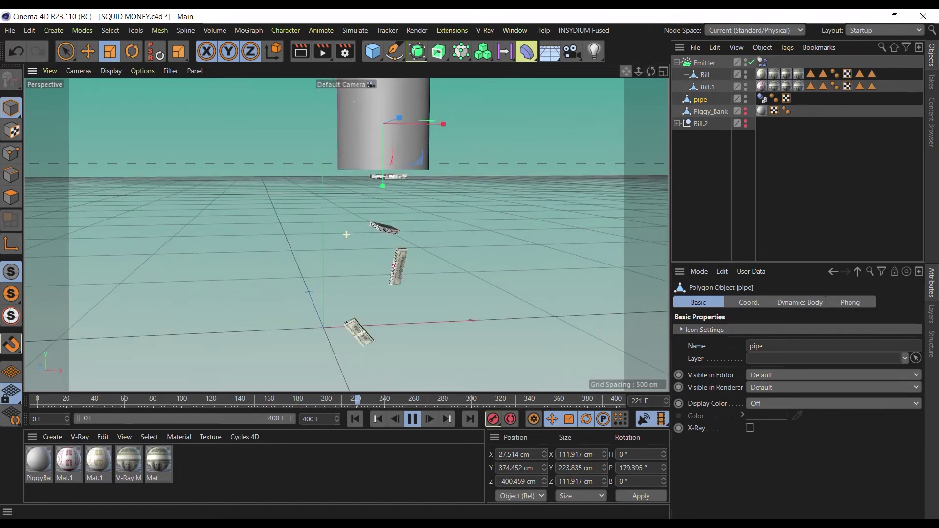
click(413, 419)
click(354, 419)
- Turn on Relative Speed for the Emitter's particles and set their End Scale to 1.45
click(704, 63)
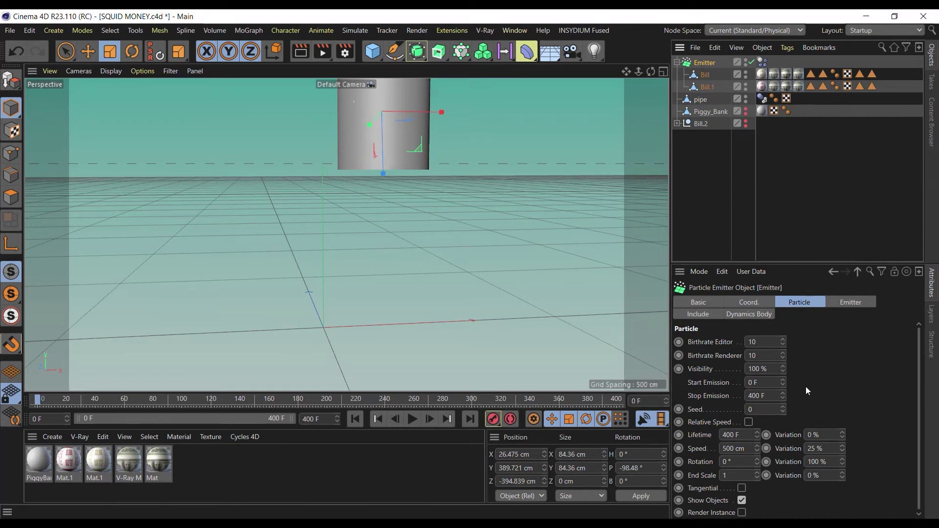
click(770, 315)
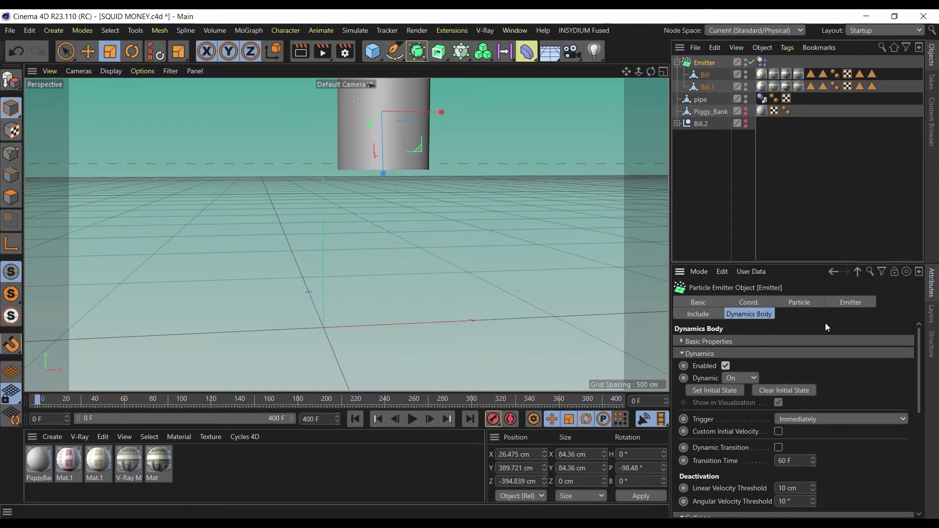
click(810, 304)
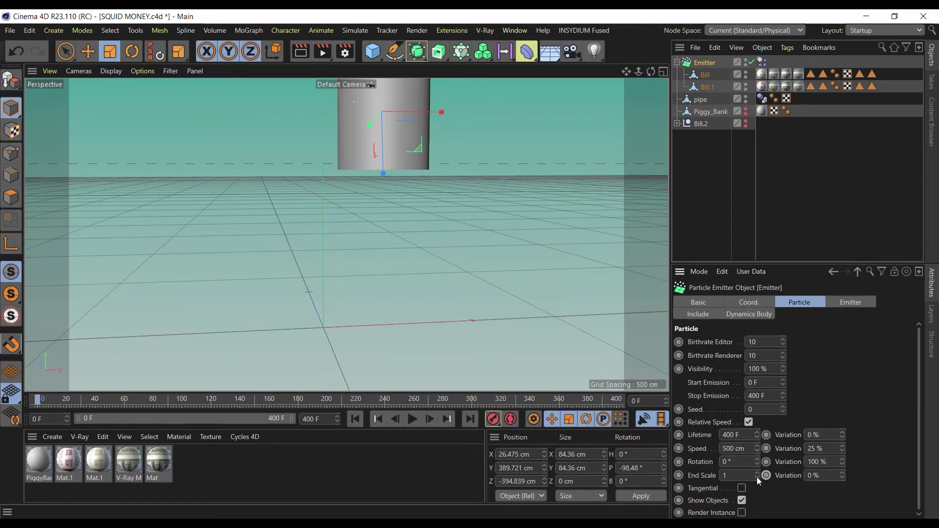
drag(757, 477, 709, 486)
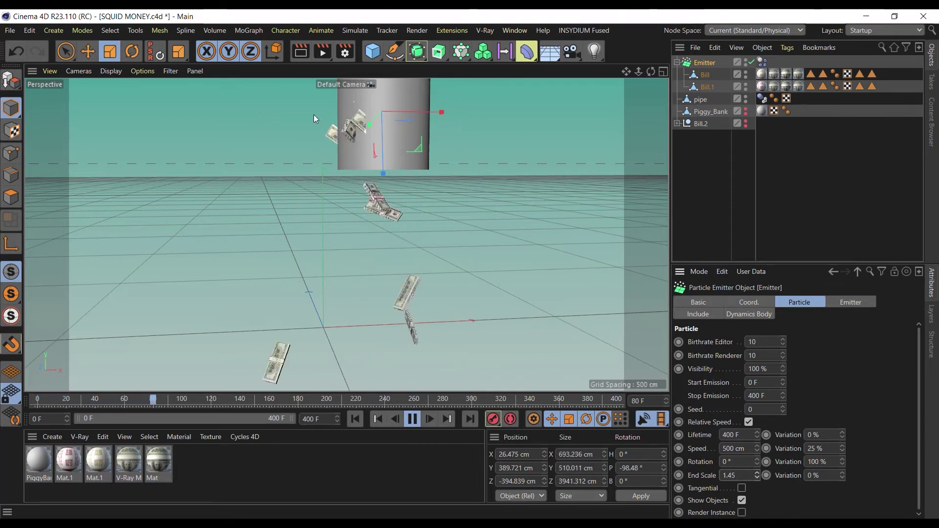
- Set the Emitter's particle speed to about 418.4 cm and examine how the bills leave the pipe in playback
drag(374, 124, 389, 137)
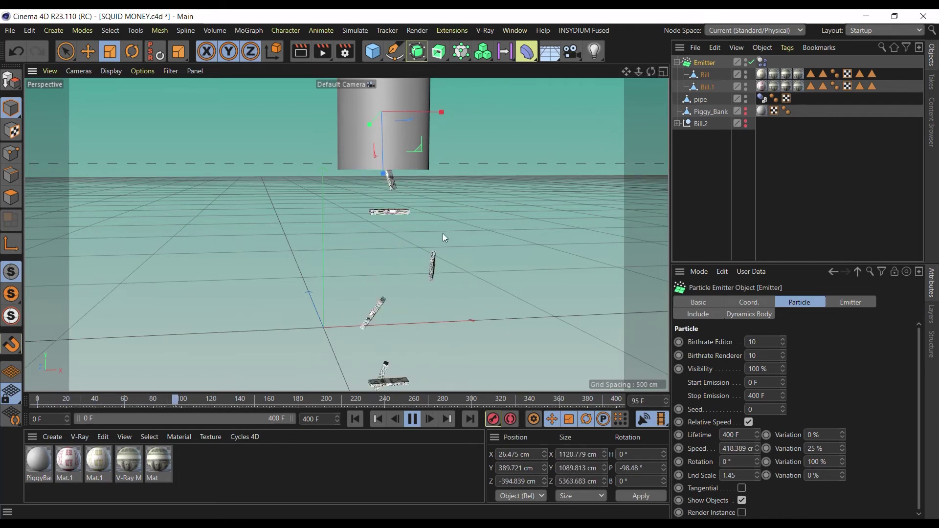
scroll(442, 233, down, 4)
mouse_move(651, 71)
mouse_down()
mouse_move(641, 20)
mouse_move(651, 81)
mouse_up()
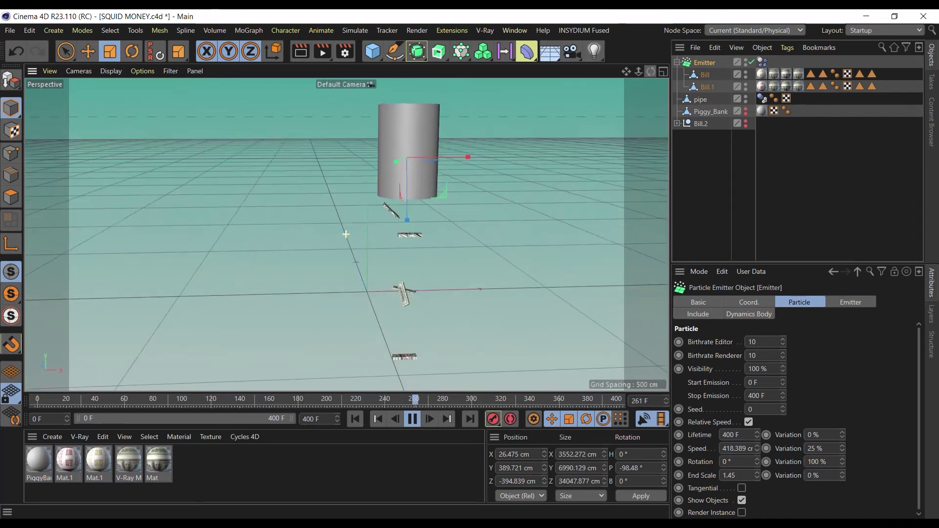
- Shift the Emitter slightly along X to about 24.36 cm and check in playback how the bills leave the pipe
scroll(416, 254, up, 3)
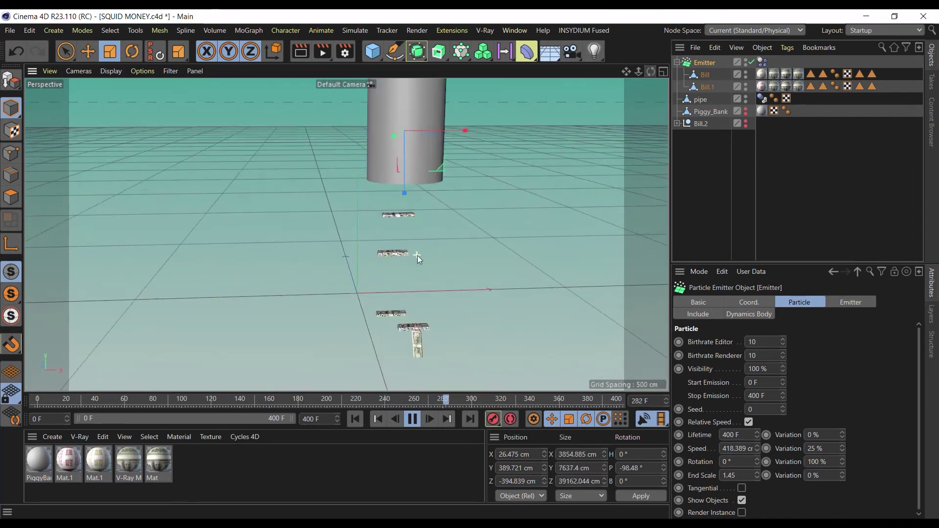
click(413, 419)
drag(627, 71, 619, 149)
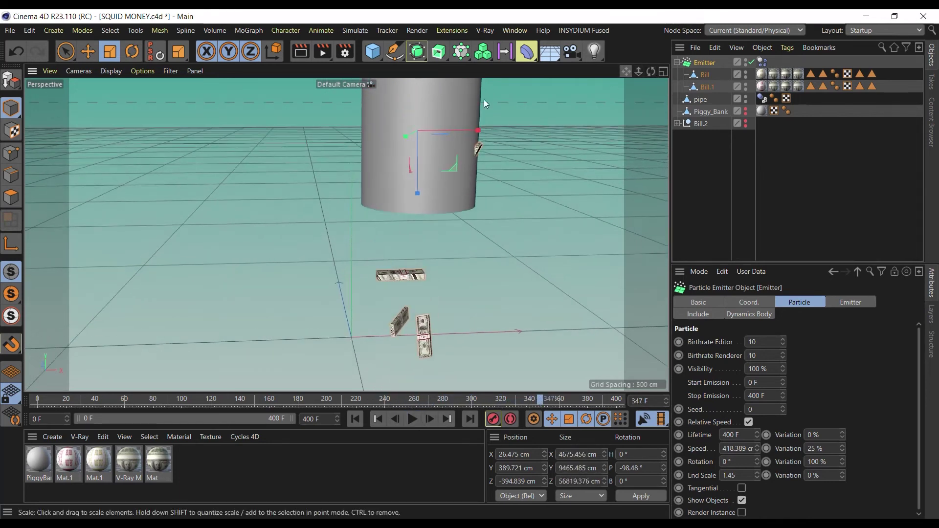
click(88, 52)
drag(478, 129, 475, 130)
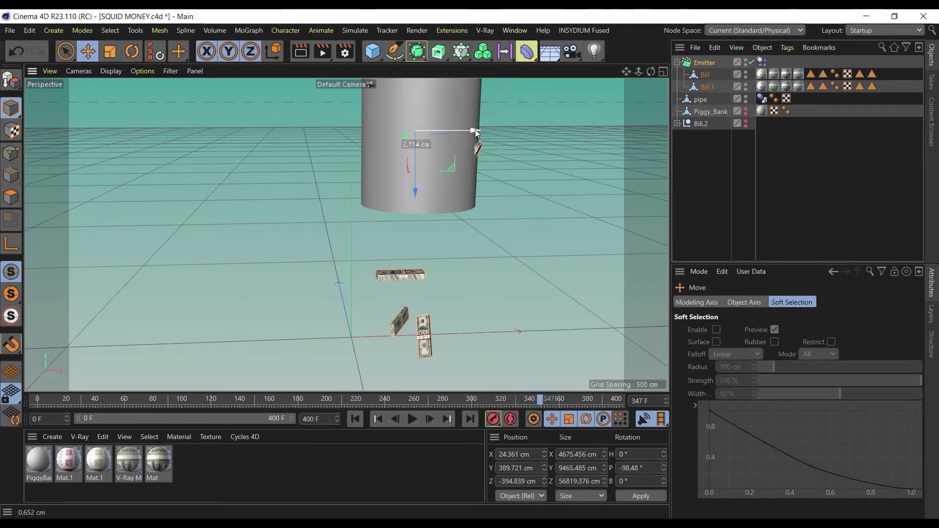
click(410, 423)
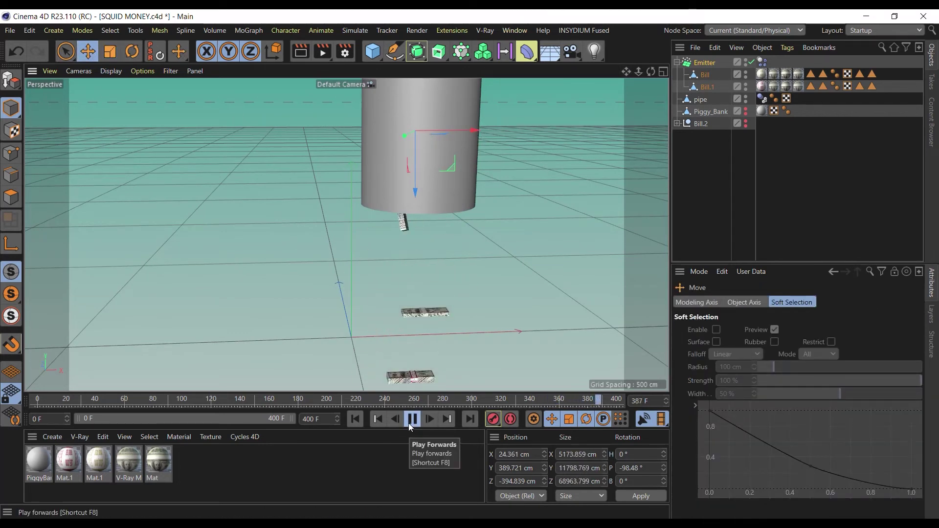
click(410, 421)
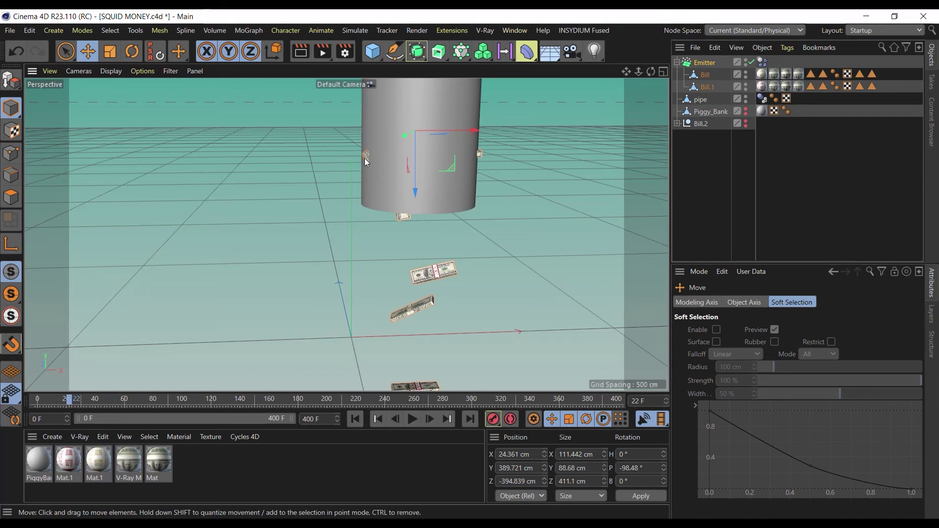
- Try Bevel on a single pipe polygon, undo it, and bevel all the pipe's polygons with 0 cm offset and about 7.45 cm extrusion
click(394, 113)
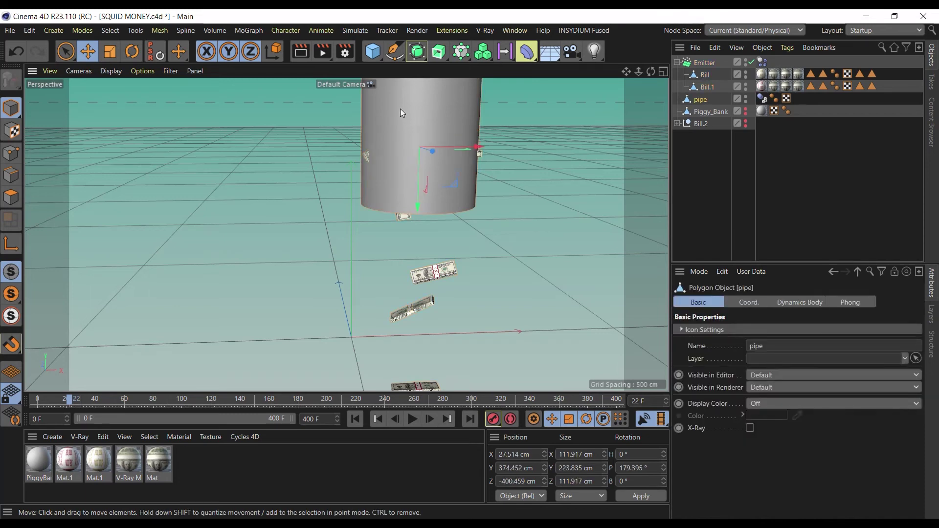
click(10, 197)
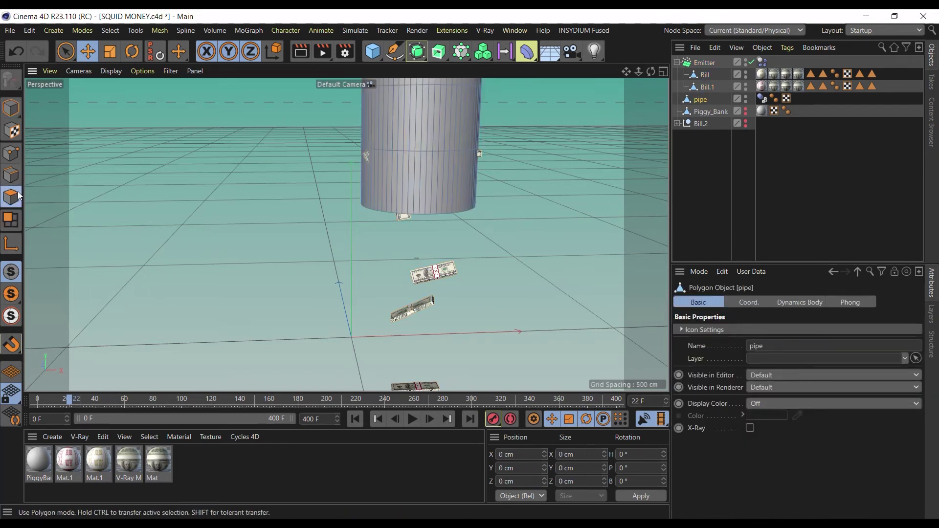
click(435, 155)
key(ctrl+a)
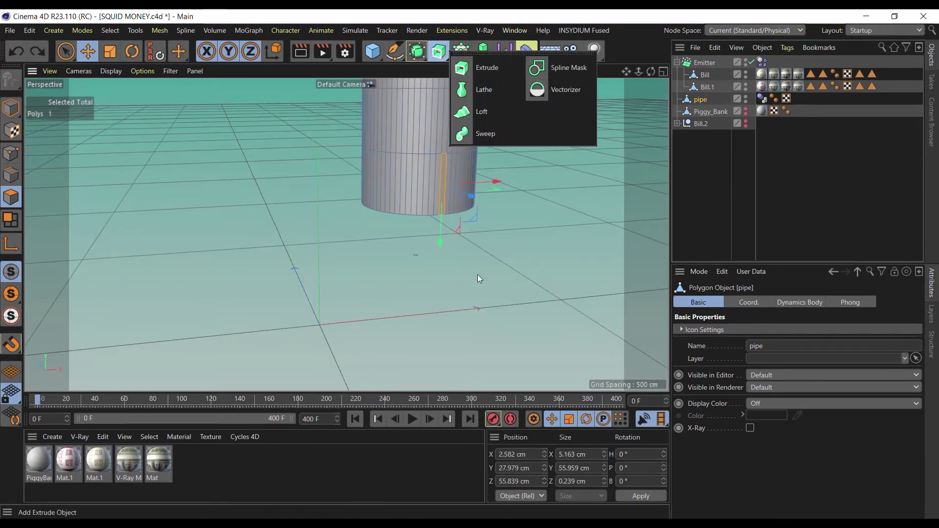
key(shift+c)
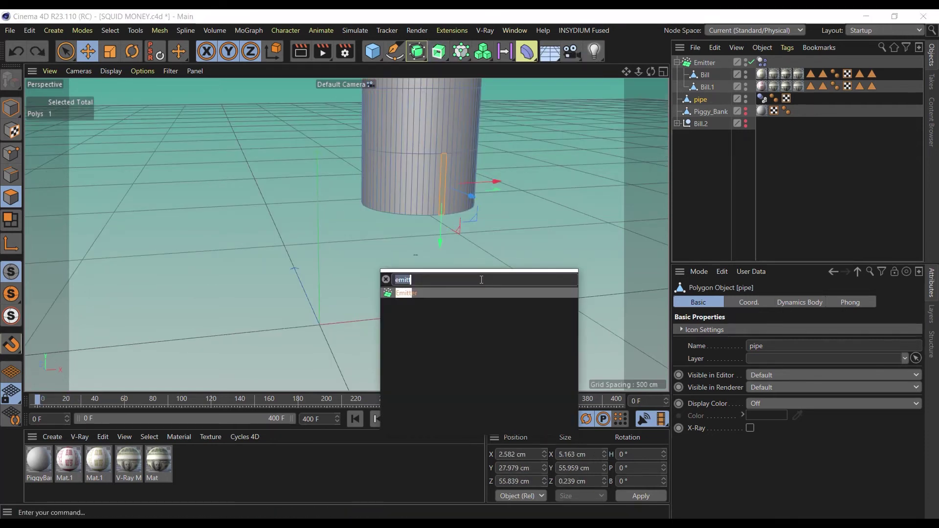
text(sol)
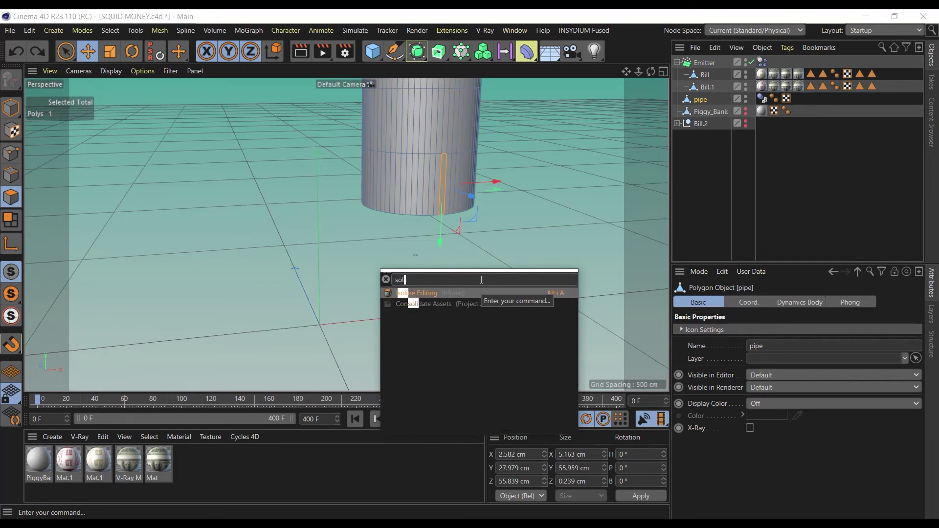
key(BackSpace)
key(BackSpace)
key(BackSpace)
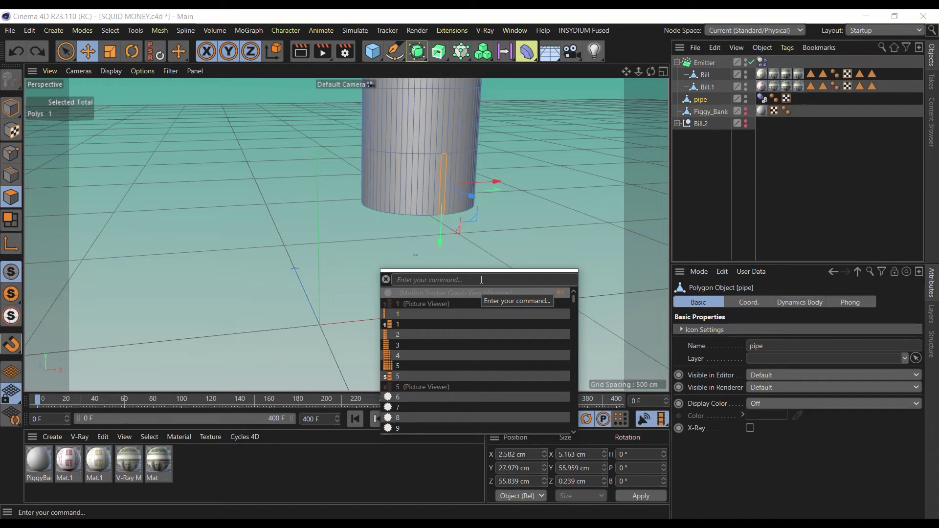
text(beve)
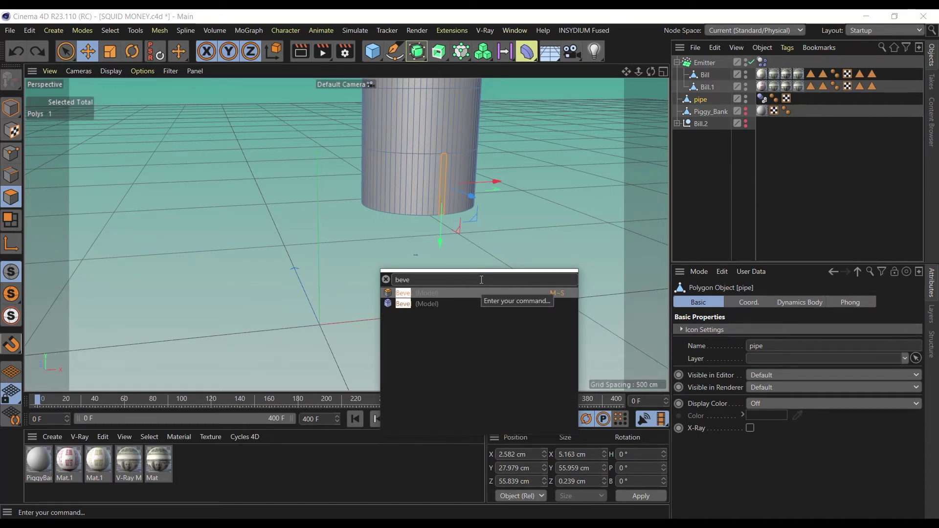
key(Return)
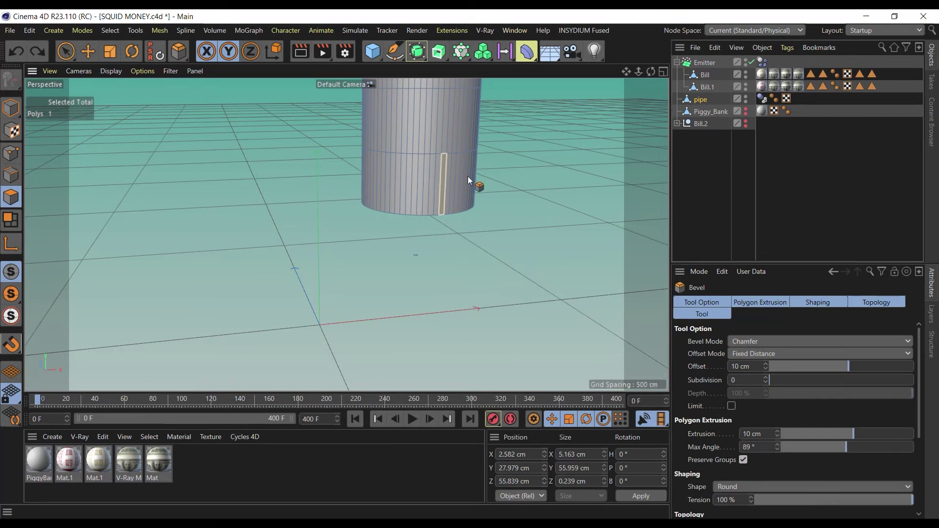
drag(441, 192, 406, 271)
key(ctrl+z)
key(ctrl+a)
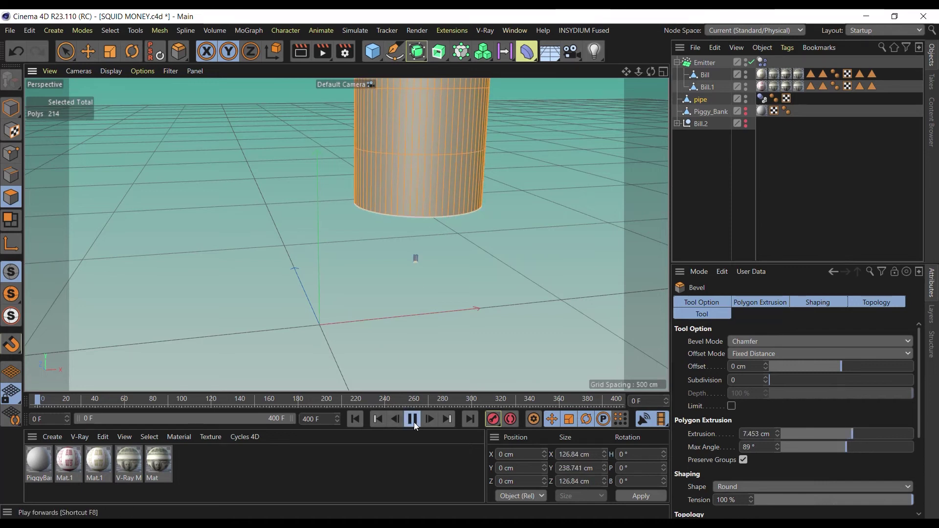
- Examine how the bills fall through the extruded pipe in playback, and return to frame 0
drag(651, 72, 644, 93)
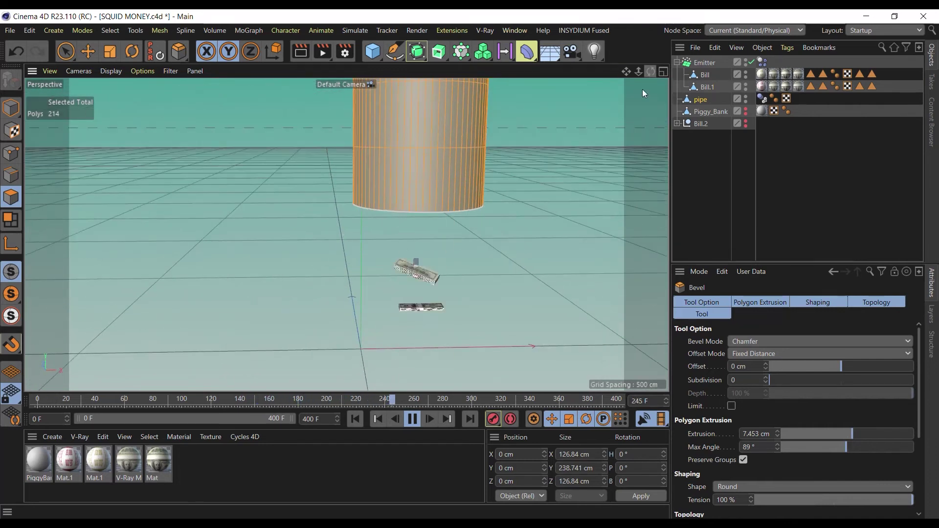
click(88, 51)
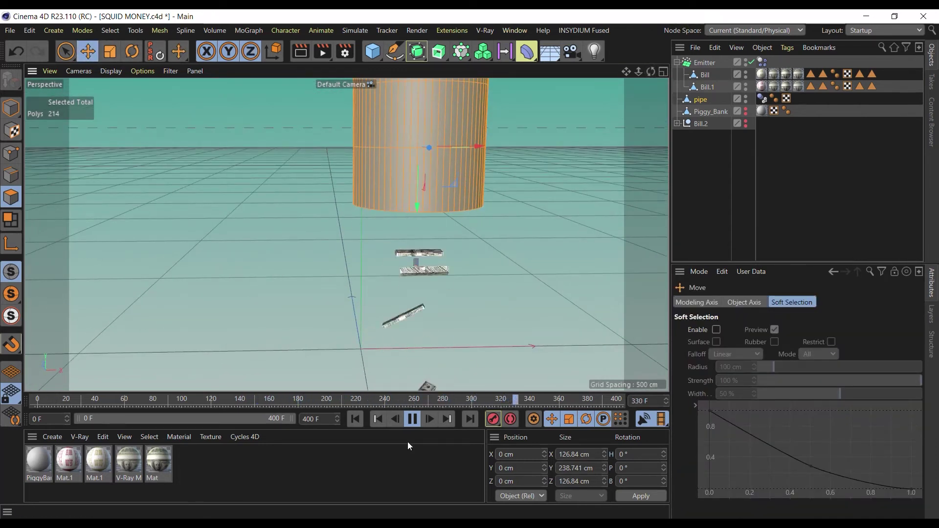
click(413, 419)
click(356, 419)
- Select the small stray block of polygons beneath the pipe with Rectangle Selection and delete it
scroll(400, 283, up, 6)
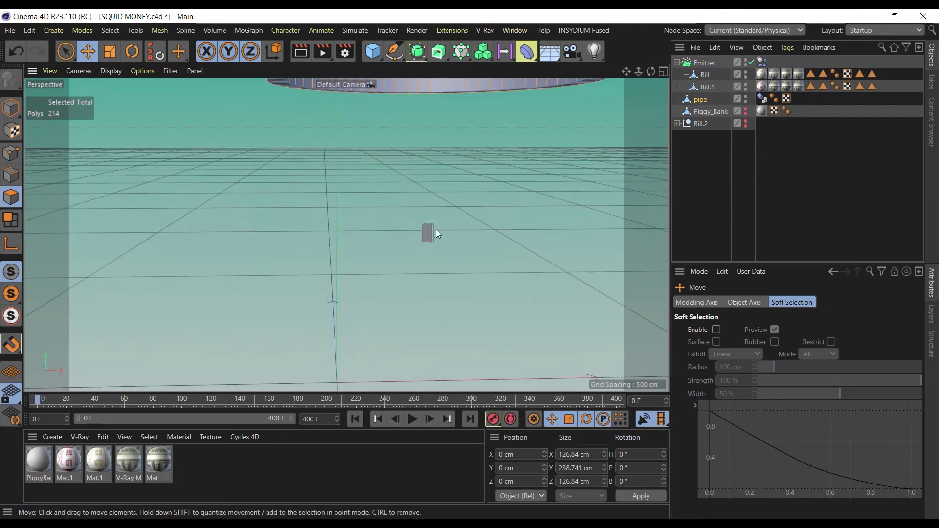
scroll(435, 232, up, 2)
click(66, 51)
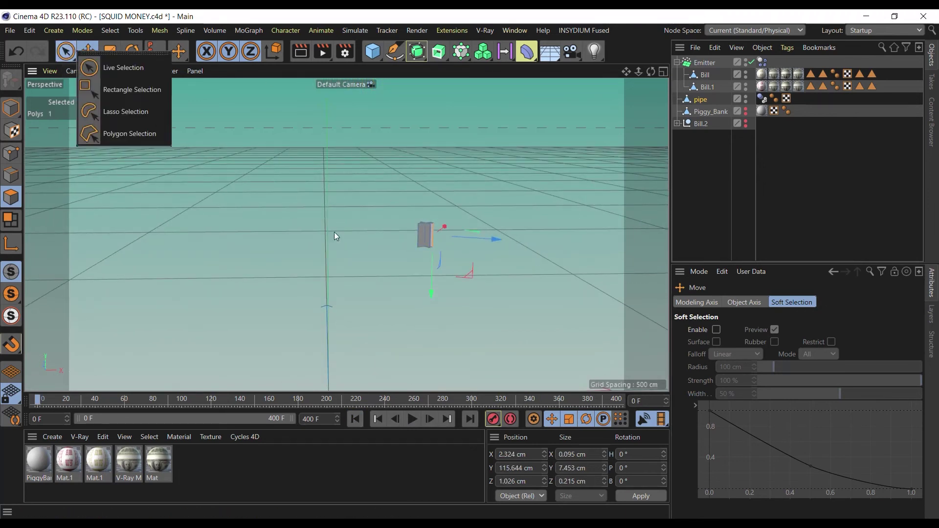
click(119, 90)
drag(518, 312, 398, 208)
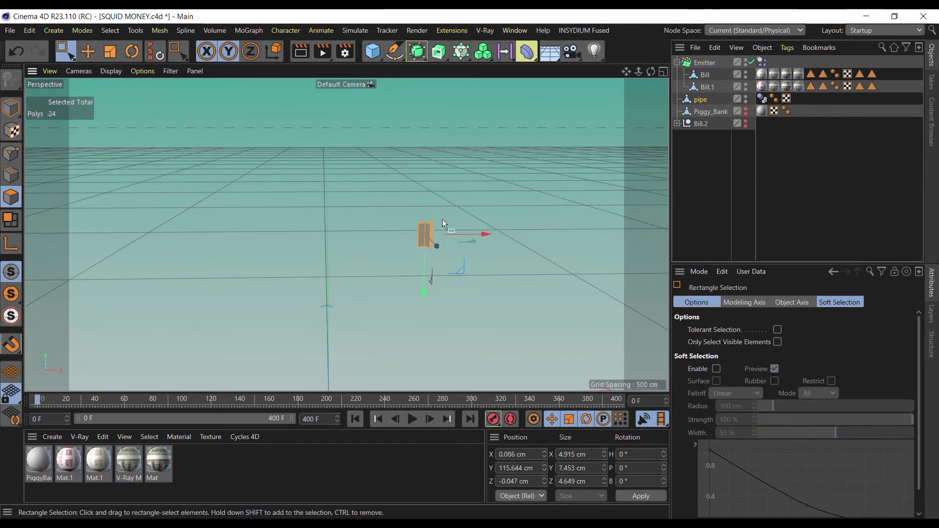
key(Delete)
scroll(383, 251, down, 6)
scroll(440, 225, up, 3)
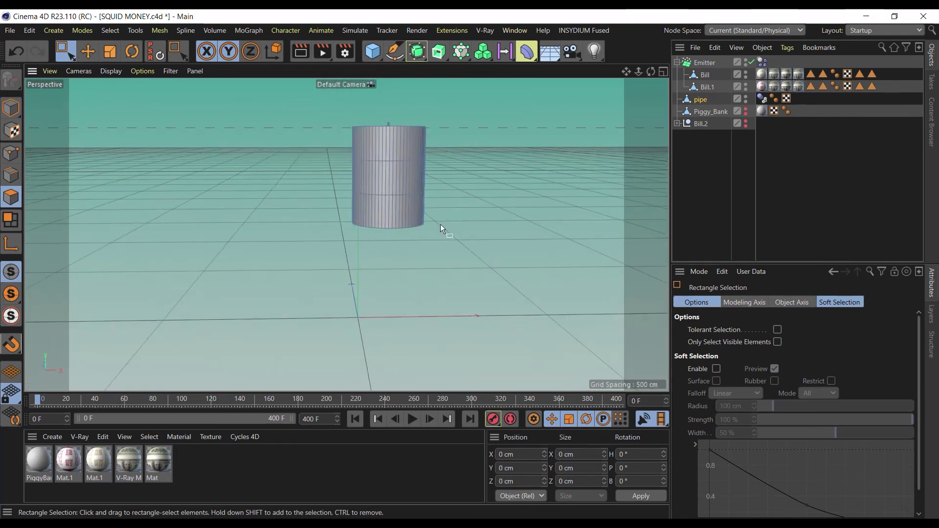
- Scale the pipe down uniformly to about 93.5 cm wide, stretch its length to about 184 cm, and check the bills in playback
click(98, 58)
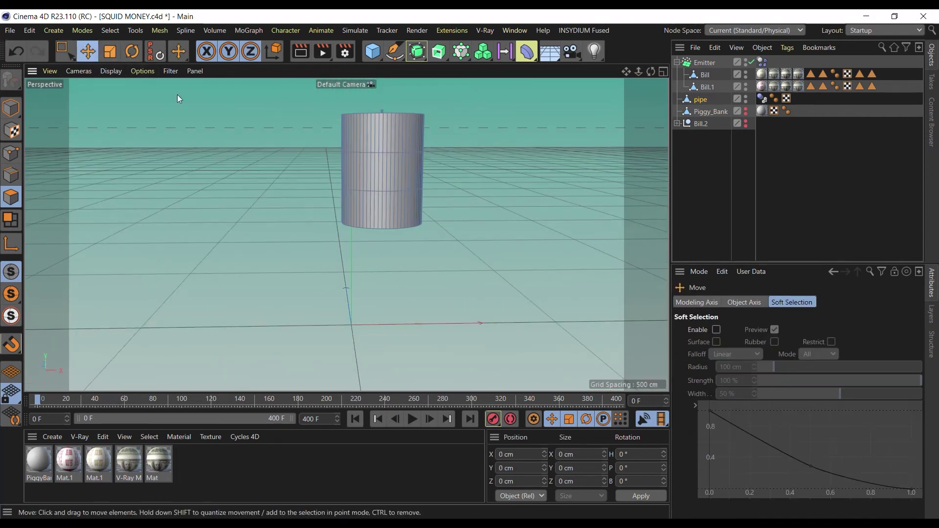
click(10, 108)
click(119, 57)
drag(456, 145, 365, 204)
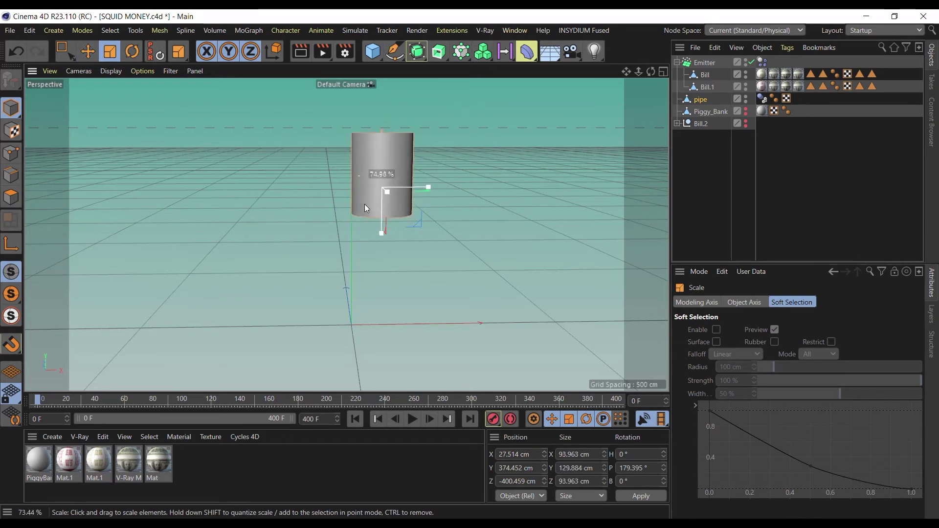
drag(382, 247, 384, 274)
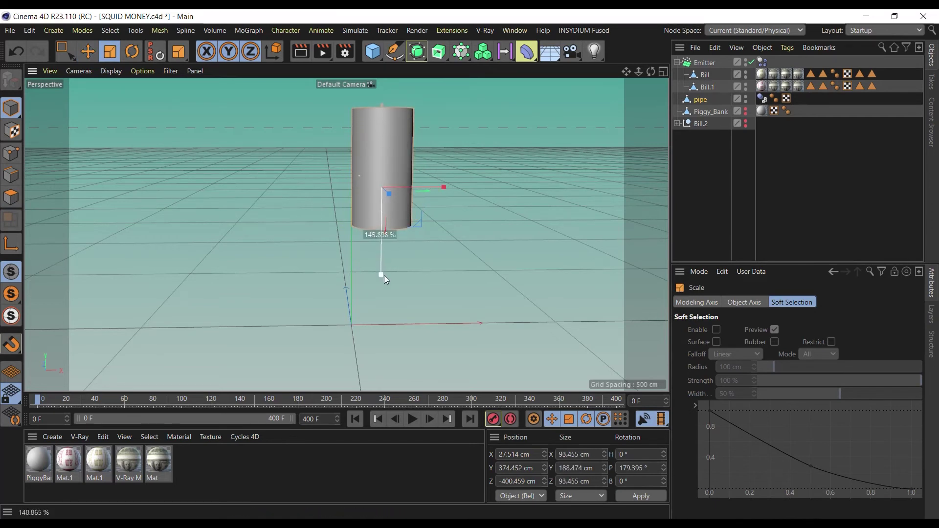
click(412, 419)
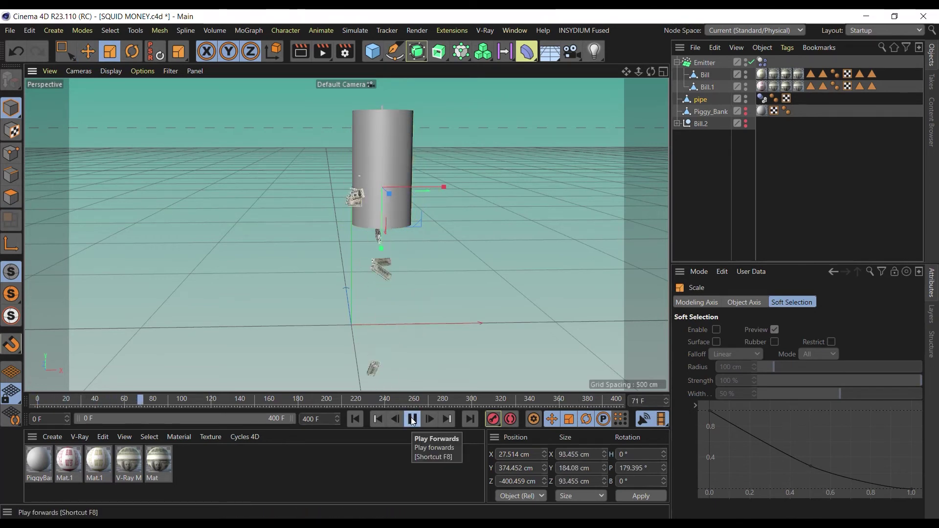
click(413, 419)
- Stretch the pipe further along its length to about 202 cm
scroll(370, 161, up, 1)
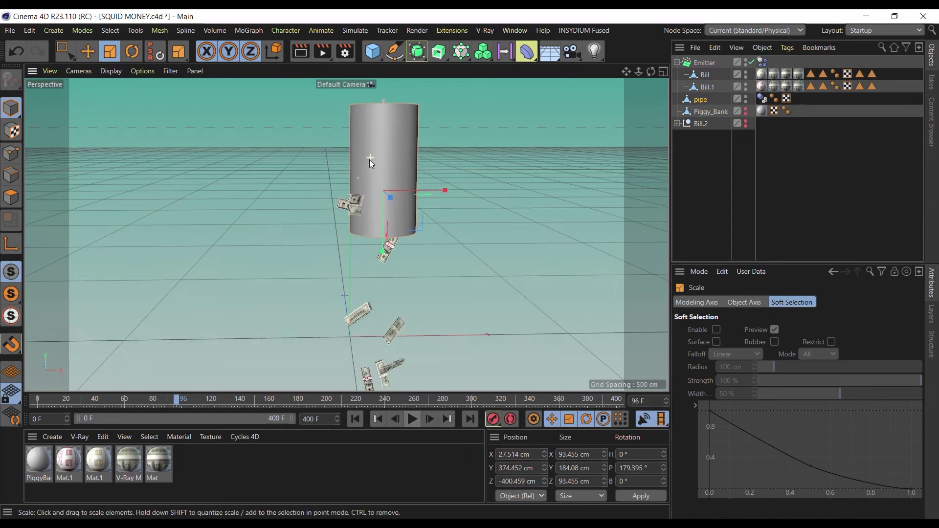
scroll(371, 162, up, 1)
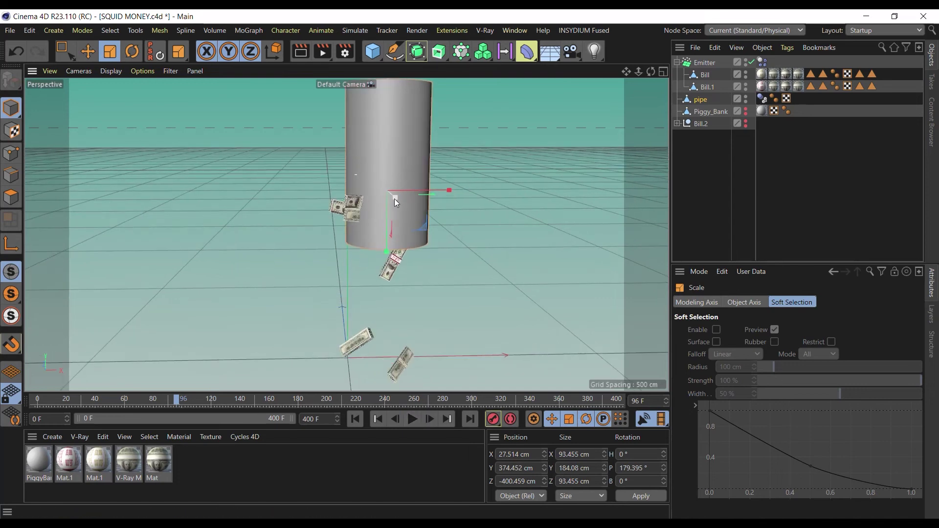
drag(389, 235, 388, 266)
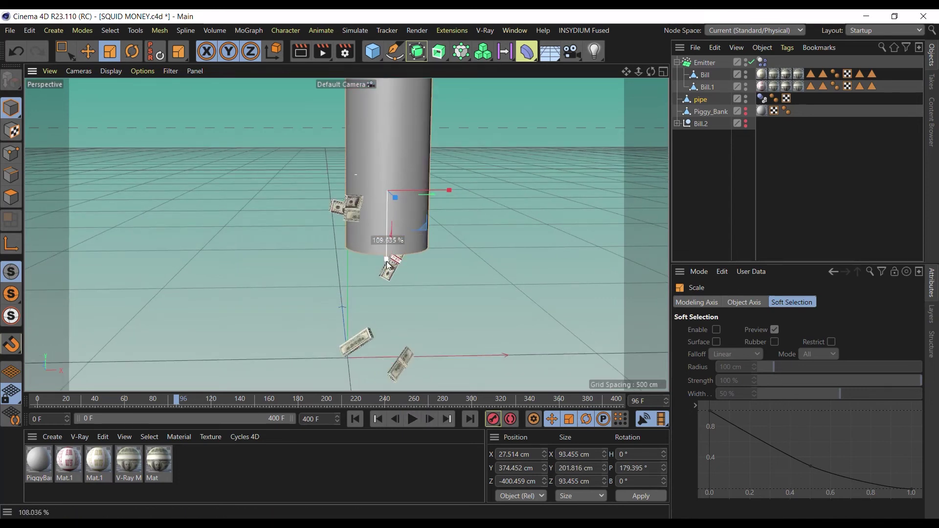
- Scale the Emitter down uniformly until its particle speed is about 233 cm
click(704, 63)
drag(467, 197, 389, 273)
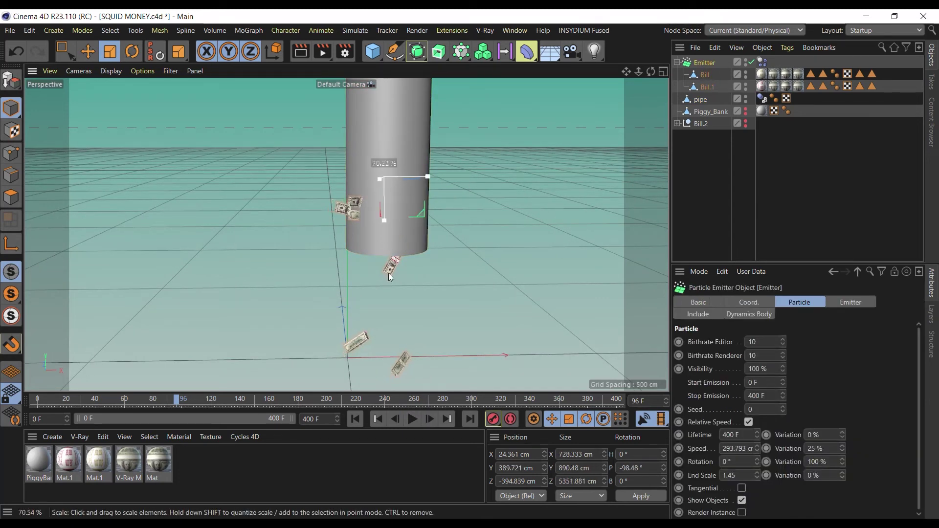
drag(406, 359, 389, 363)
key(e)
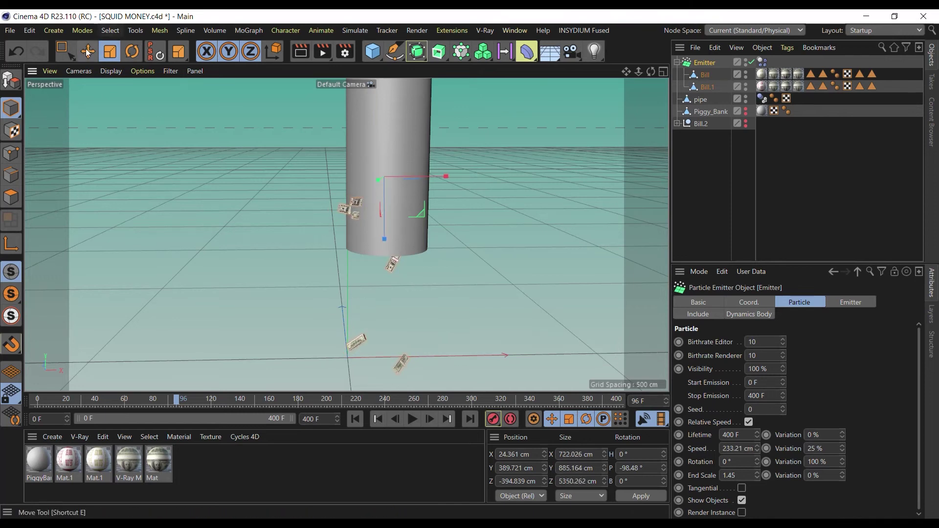
- Move the Emitter down near the pipe's lower edge, to about Y 291.7 cm, and play the simulation from the start
drag(373, 307, 372, 308)
click(412, 419)
click(356, 419)
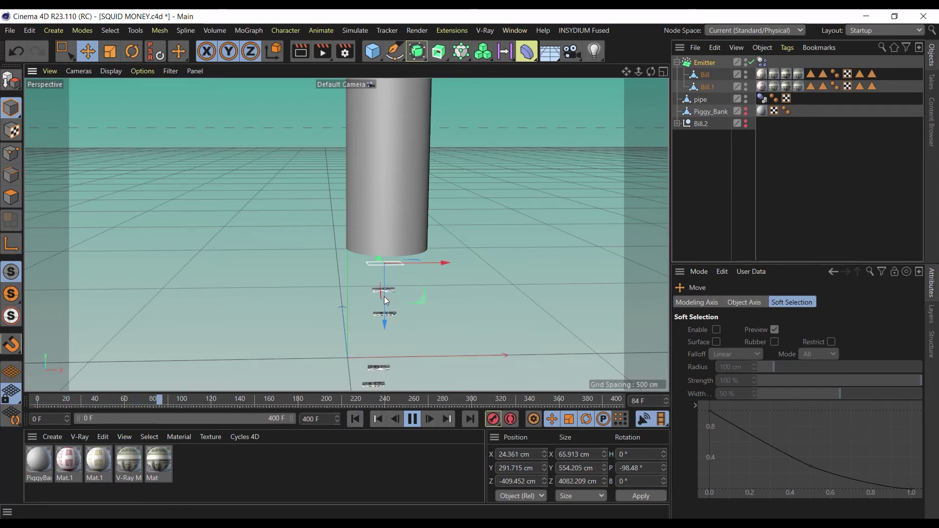
- Move the Emitter back up inside the pipe to about Y 386 cm and scale it to about 63 × 63 cm
drag(392, 266, 379, 242)
click(110, 51)
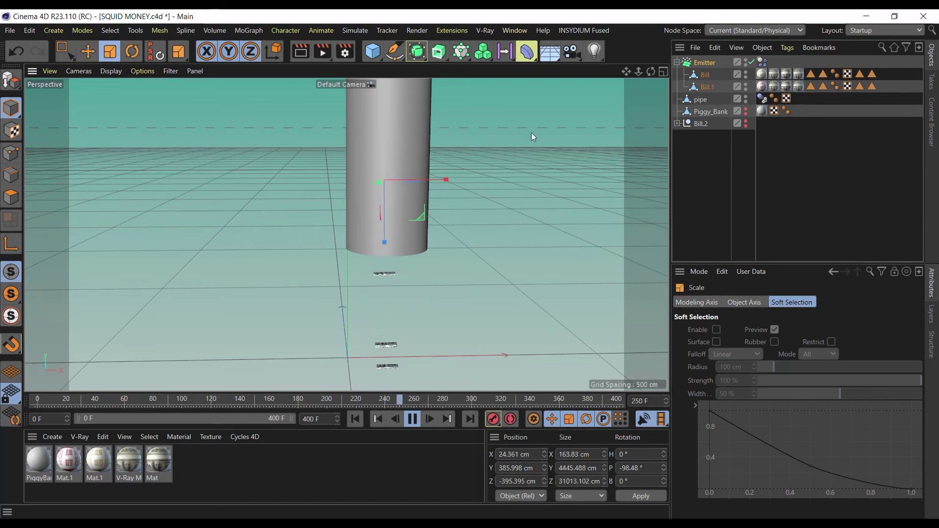
drag(534, 134, 515, 152)
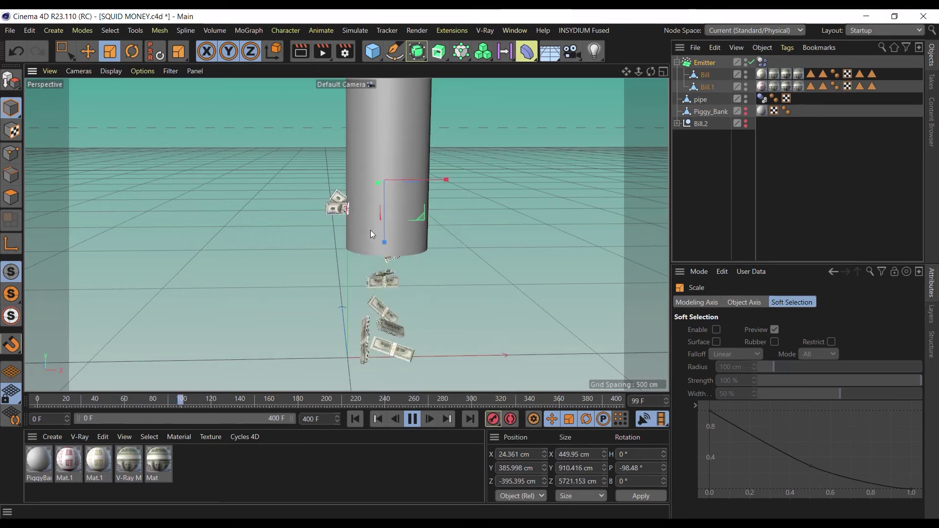
- Raise the Emitter inside the pipe to about Y 395.2 cm, stop the playback, and return to frame 0
key(e)
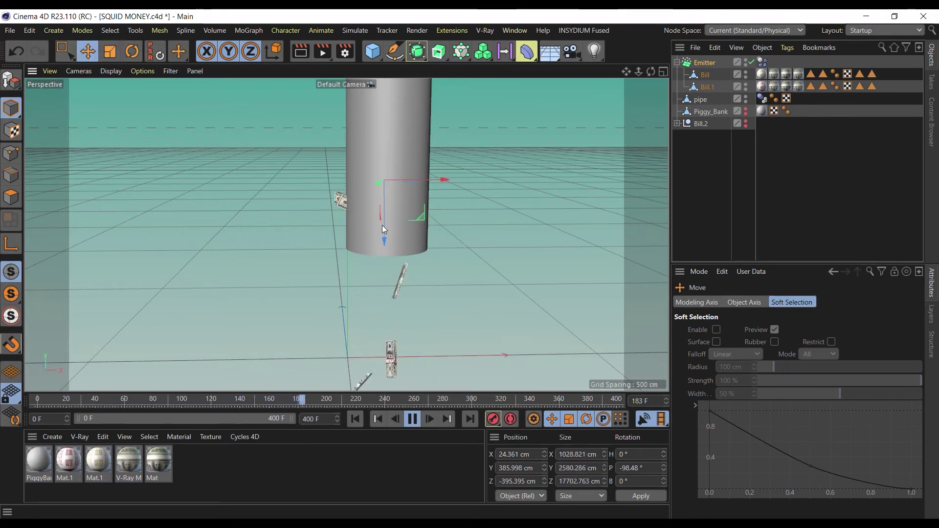
drag(384, 230, 399, 213)
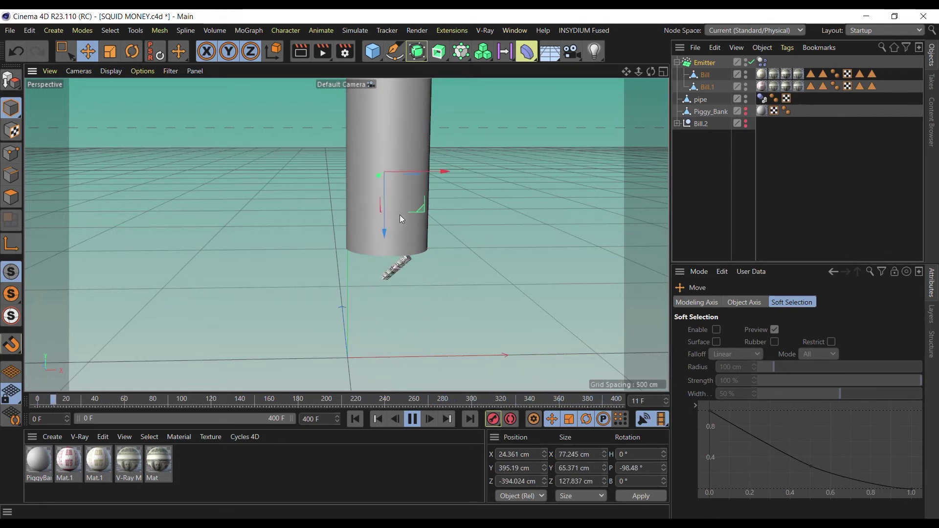
click(413, 419)
click(355, 419)
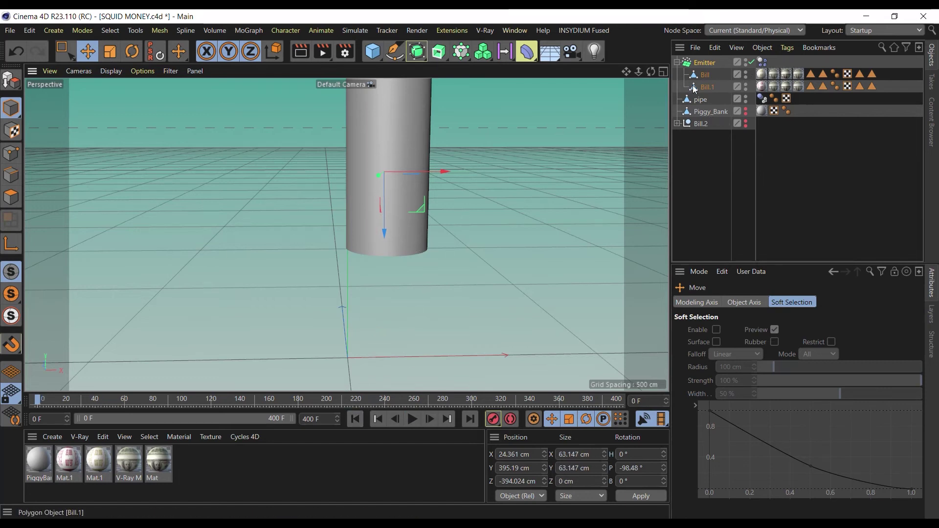
- Show the Piggy_Bank in the viewport and move it down along Y to expose more of the pipe above its head
click(747, 109)
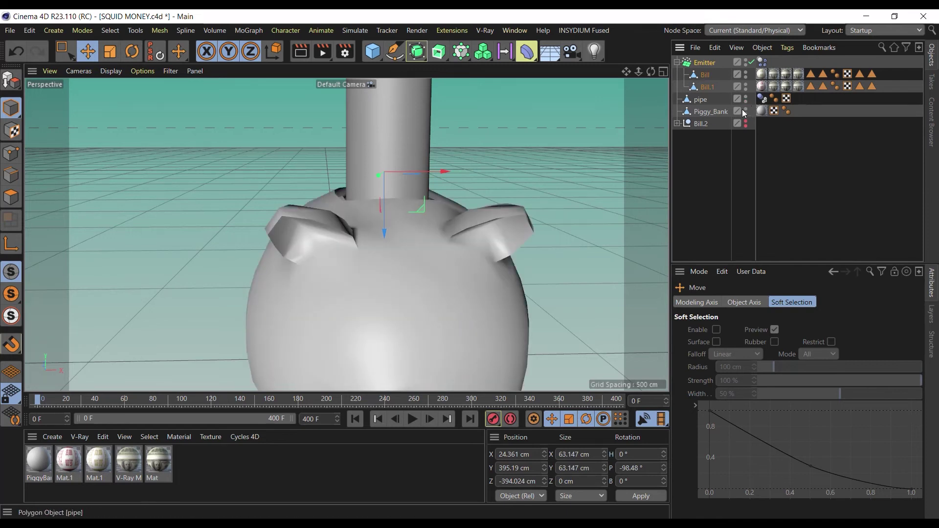
alt+drag(476, 200, 510, 272)
click(576, 158)
key(t)
scroll(527, 271, down, 3)
scroll(526, 267, down, 5)
click(88, 51)
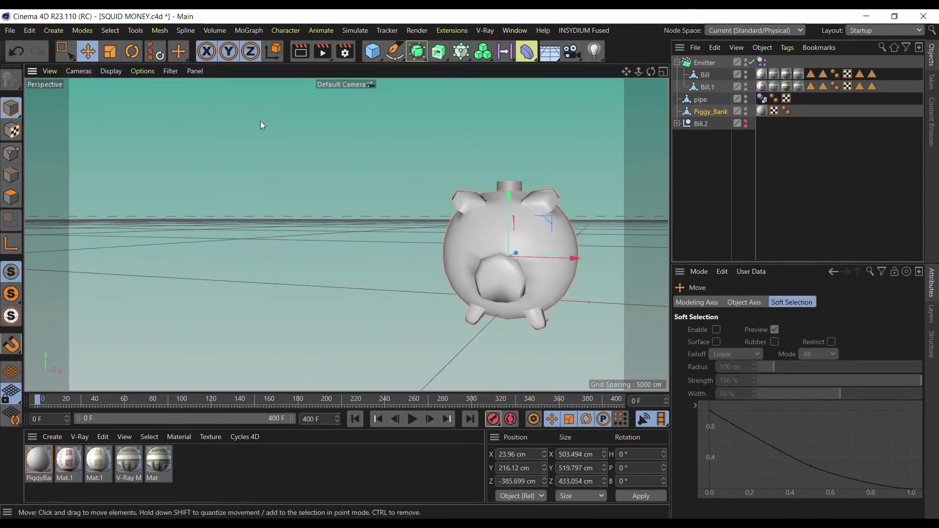
mouse_move(510, 209)
mouse_down()
mouse_move(507, 228)
mouse_move(514, 227)
mouse_up()
click(573, 208)
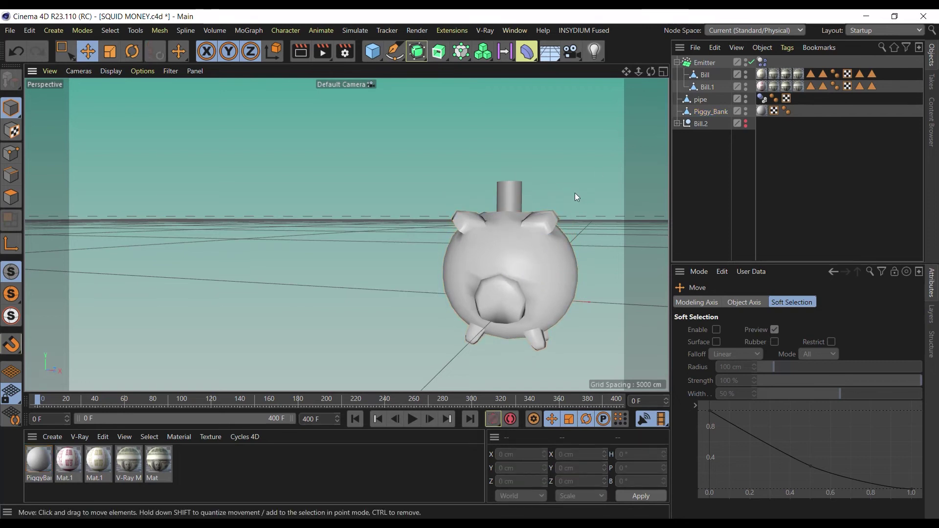
- Add a Camera object from a three-quarter view of the piggy bank and look through it
alt+middle_drag(574, 193, 413, 173)
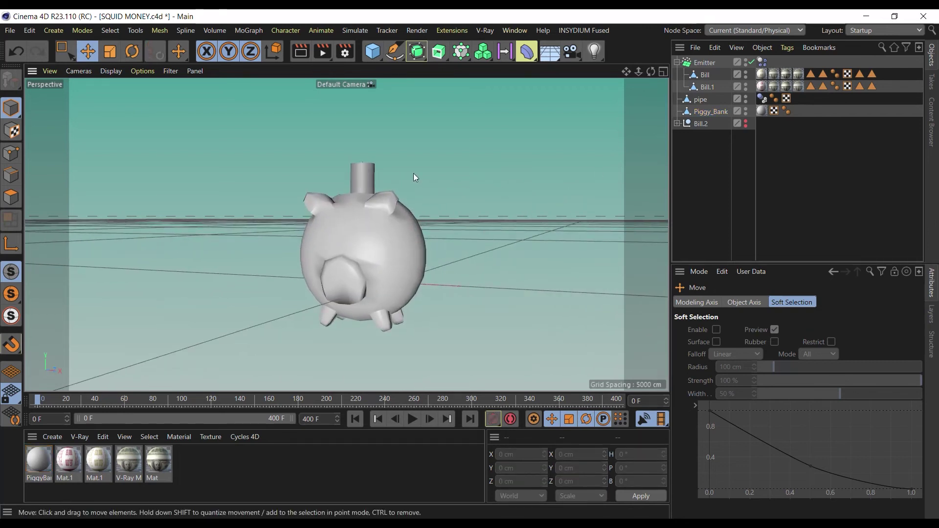
scroll(439, 192, up, 5)
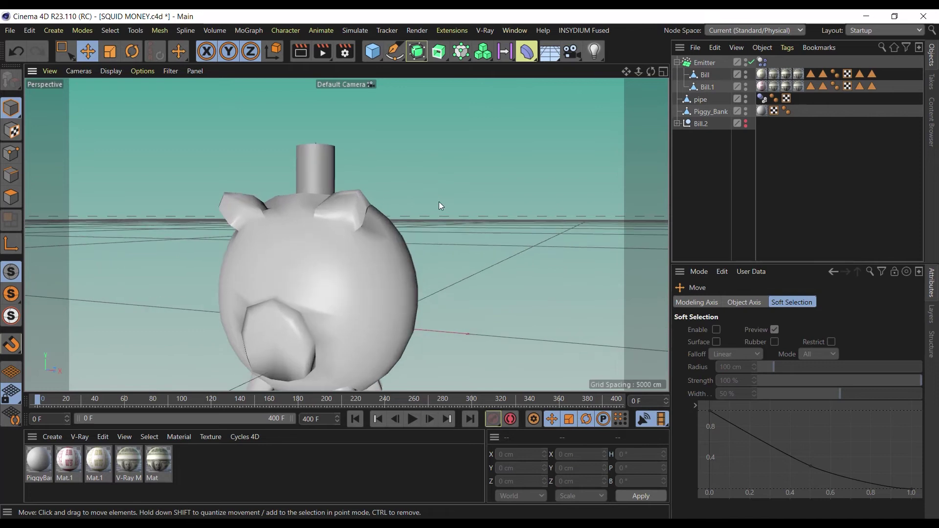
scroll(430, 208, down, 2)
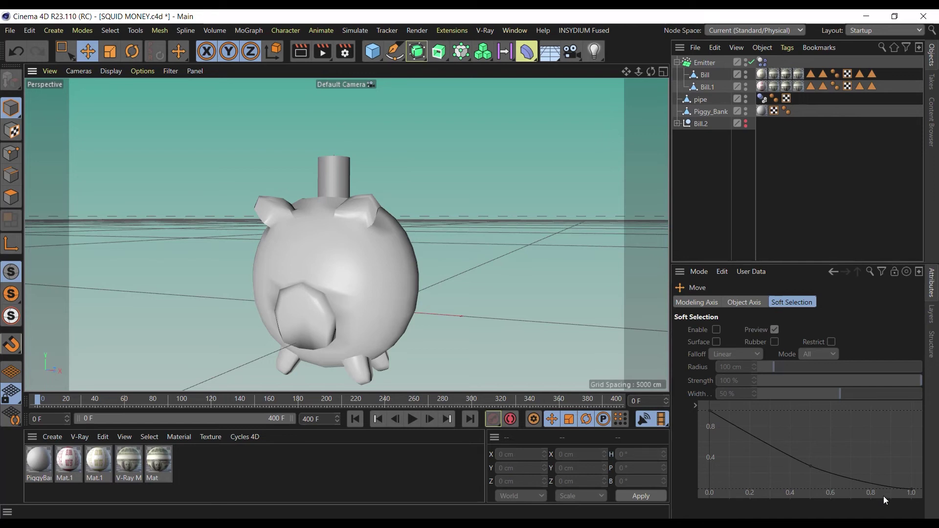
click(570, 52)
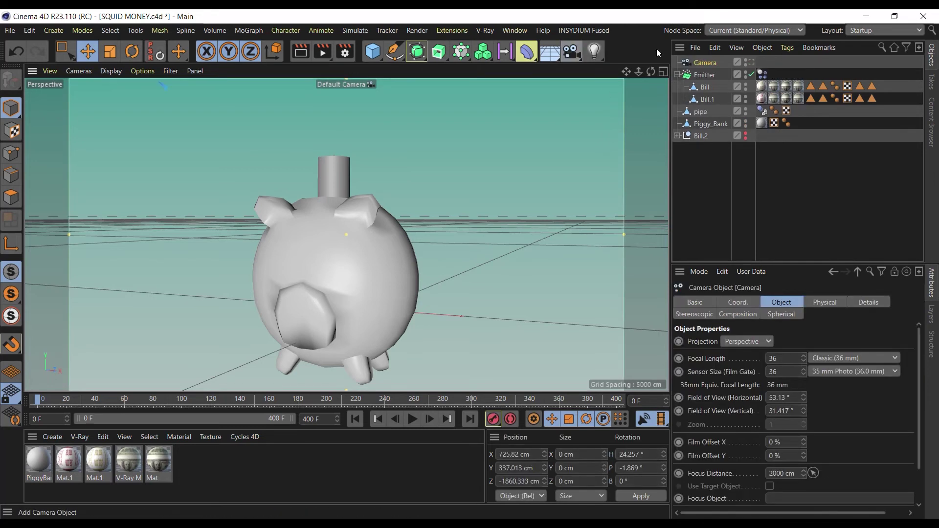
click(752, 63)
scroll(436, 257, up, 3)
scroll(434, 256, up, 3)
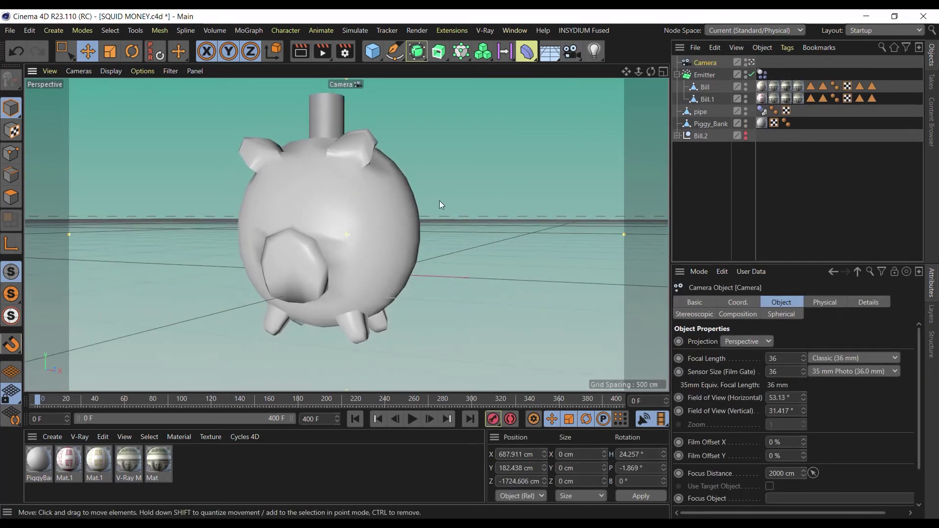
- Frame the tilted piggy bank from low in front through the Camera, play the simulation briefly, and return to frame 0
alt+middle_drag(439, 201, 457, 237)
mouse_move(457, 238)
alt+mouse_down()
mouse_move(449, 221)
mouse_move(456, 239)
alt+mouse_up()
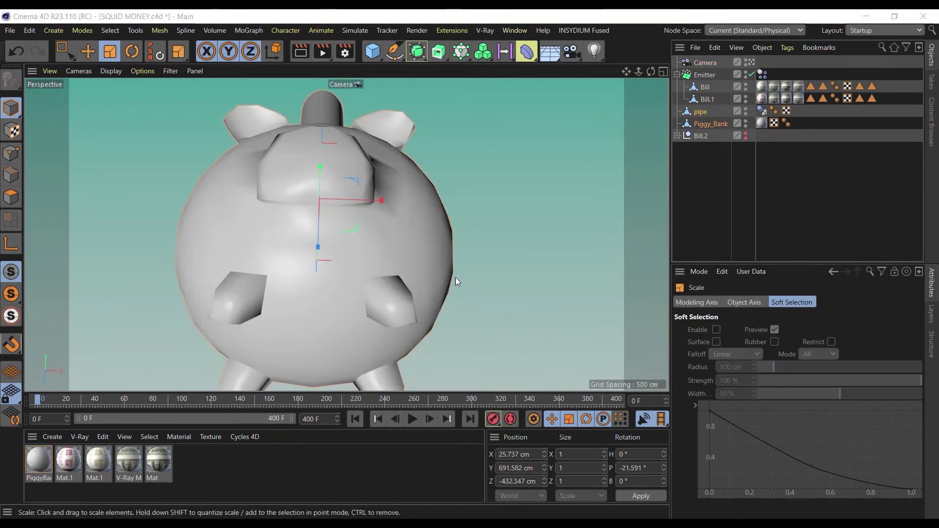
alt+drag(456, 278, 500, 255)
click(711, 189)
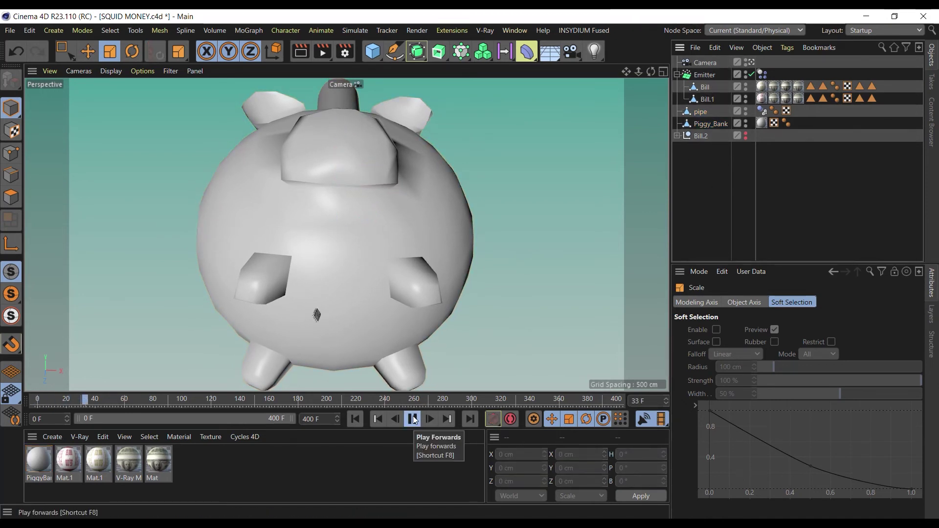
click(356, 419)
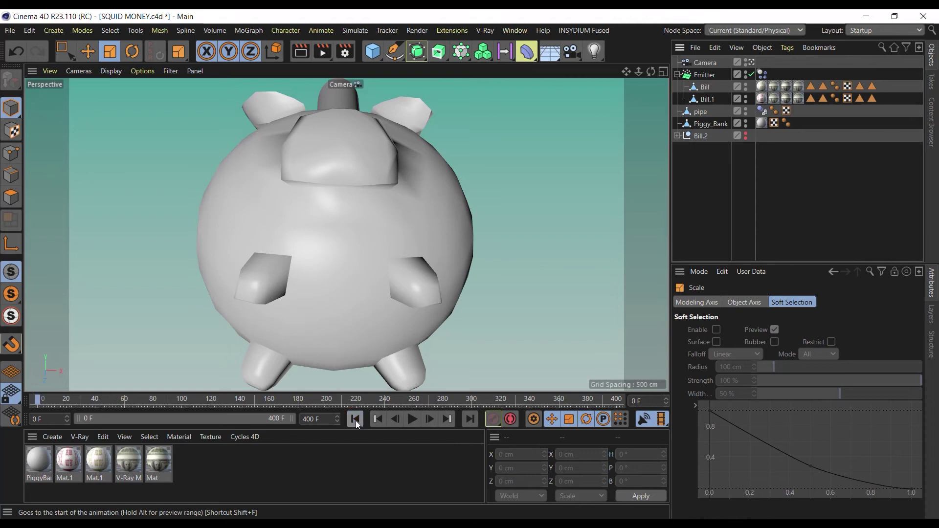
- Change the Top viewport to a Perspective projection, leaving the Camera view in its own viewport
middle_click(480, 225)
middle_click(442, 207)
alt+drag(510, 139, 346, 234)
mouse_move(650, 72)
mouse_down()
mouse_move(651, 57)
mouse_move(650, 73)
mouse_up()
click(50, 71)
mouse_move(78, 70)
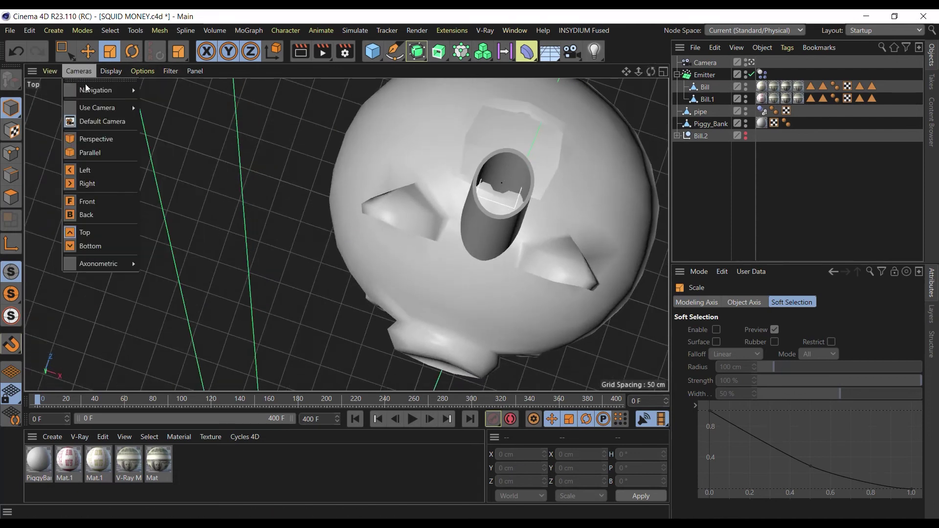
click(97, 139)
- Move the pipe along the world axes to about Z -312.5 cm and Y 948 cm
alt+drag(431, 192, 377, 337)
alt+drag(424, 221, 346, 229)
alt+middle_drag(446, 229, 425, 280)
scroll(427, 282, up, 6)
scroll(429, 287, up, 3)
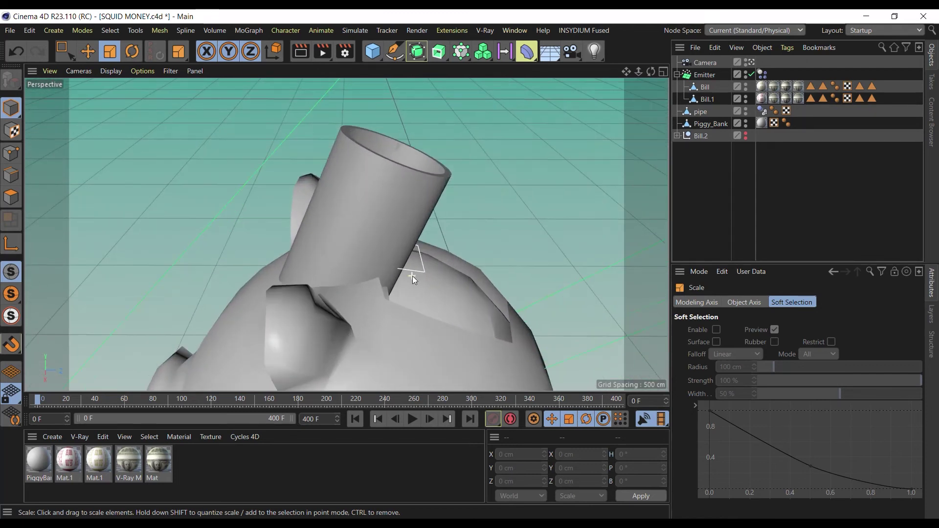
click(422, 270)
click(372, 254)
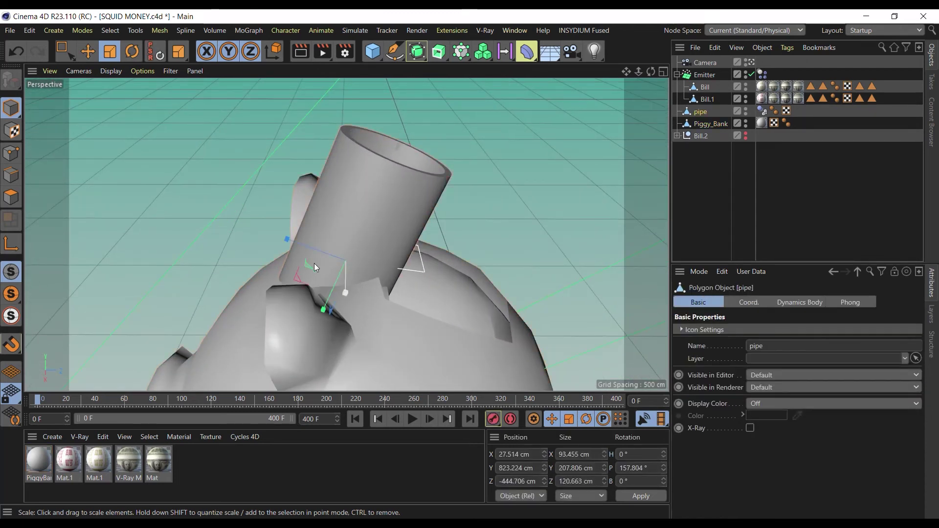
key(e)
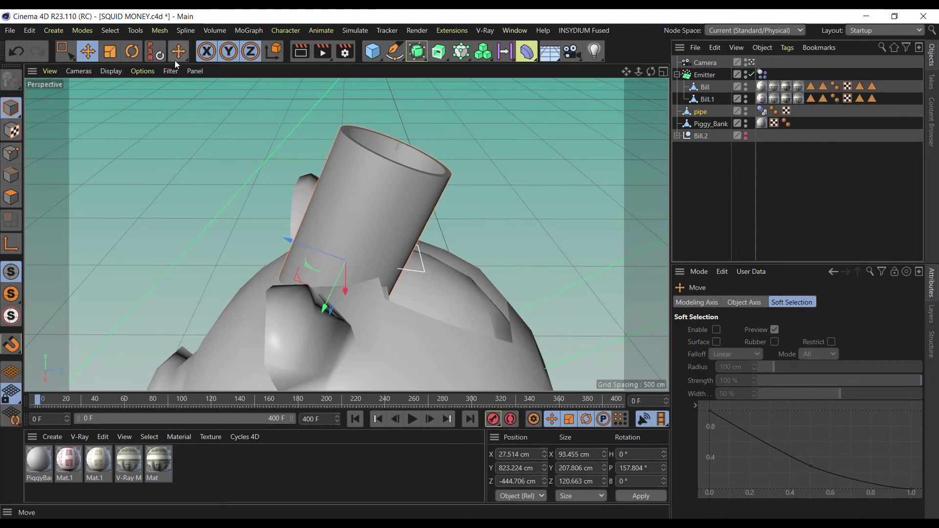
click(275, 51)
drag(364, 264, 524, 292)
middle_click(505, 282)
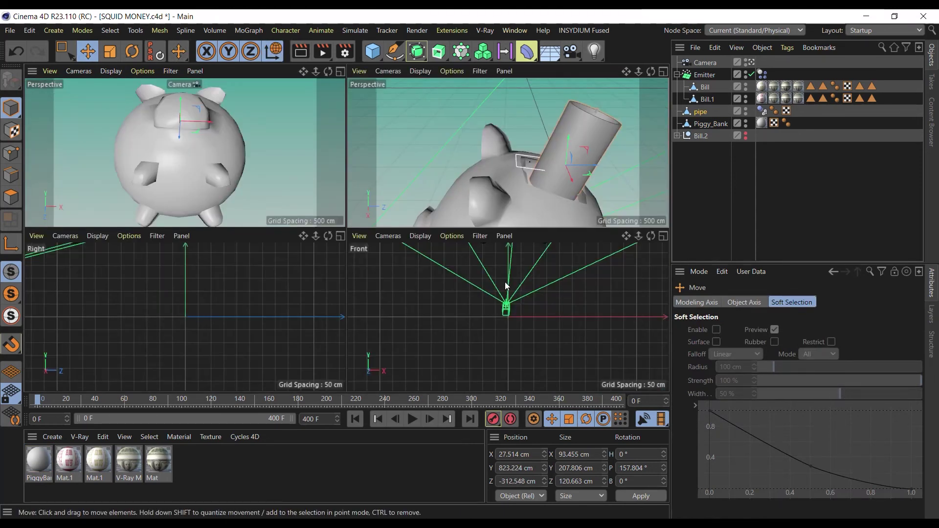
middle_click(258, 130)
drag(333, 127, 331, 90)
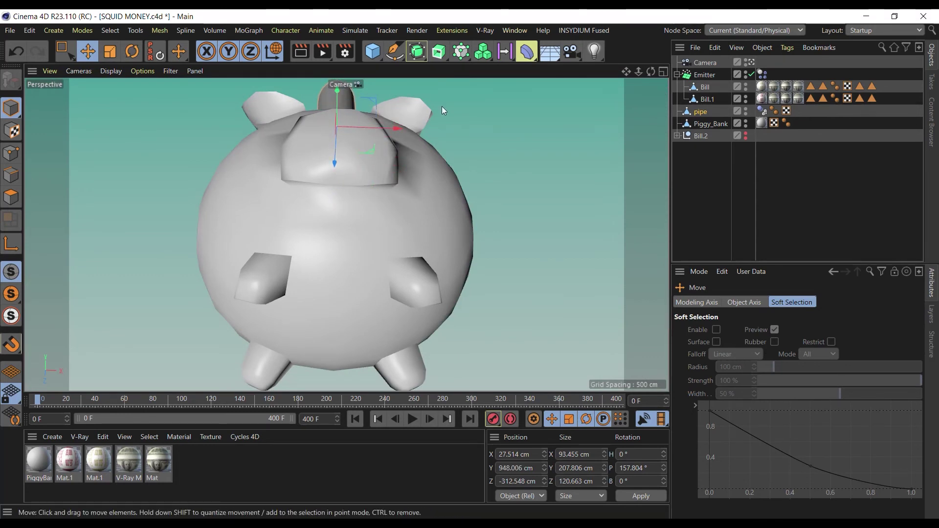
- Scale the pipe to about 93.5 × 347 × 103.8 cm and lower it to about Y 874.8 cm over the hole
middle_click(485, 138)
middle_click(526, 169)
scroll(527, 169, down, 10)
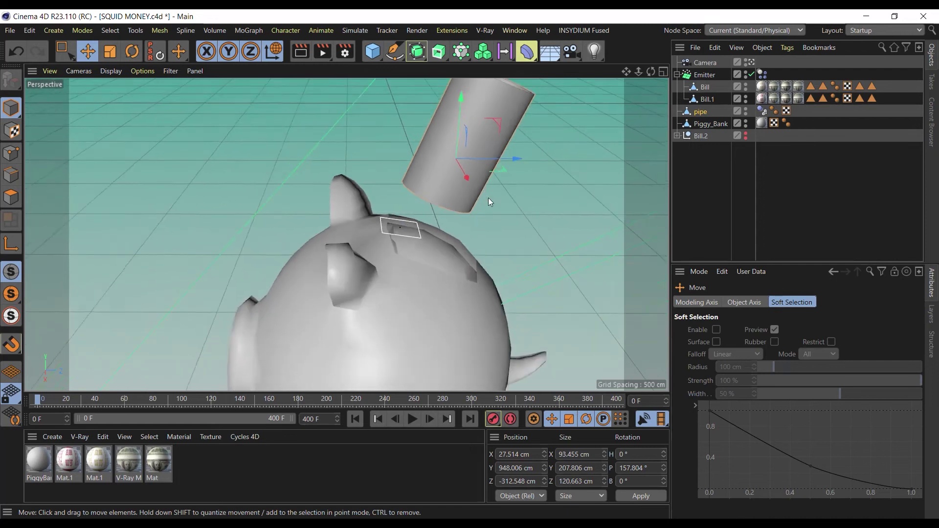
click(110, 51)
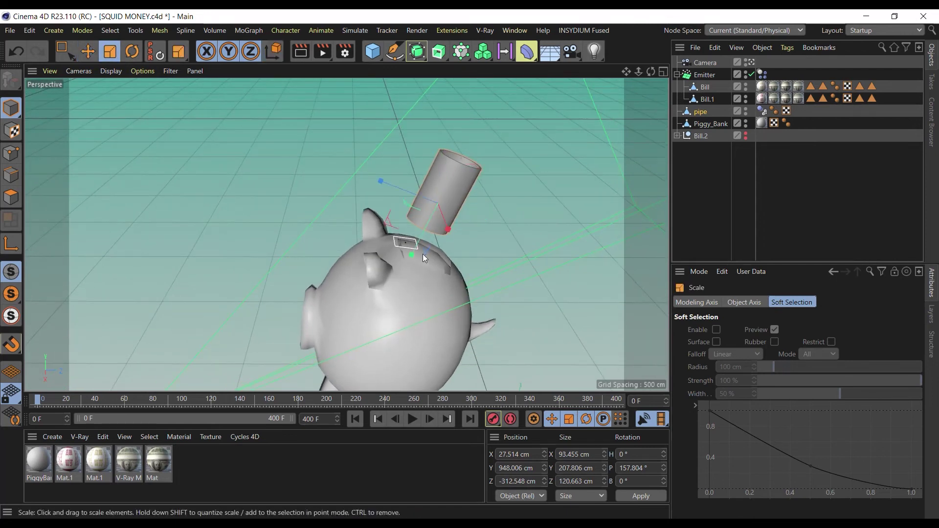
drag(422, 254, 387, 201)
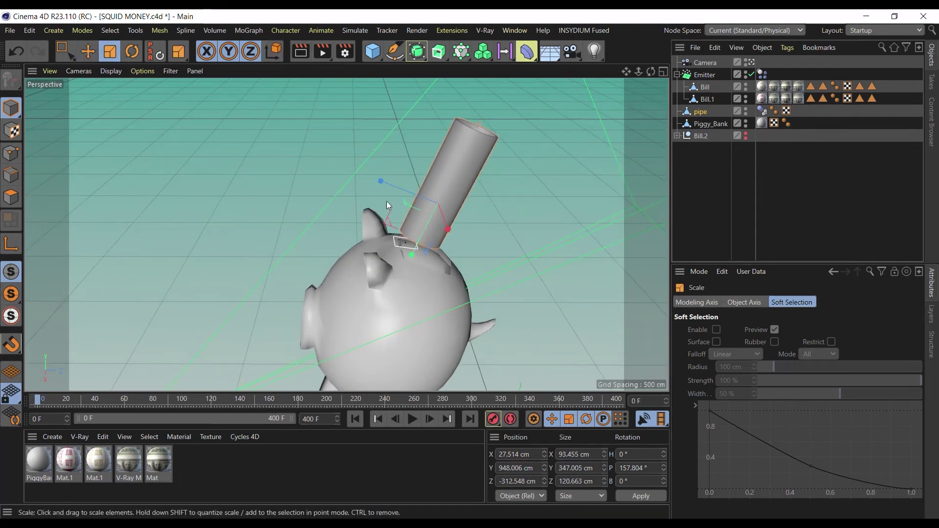
key(e)
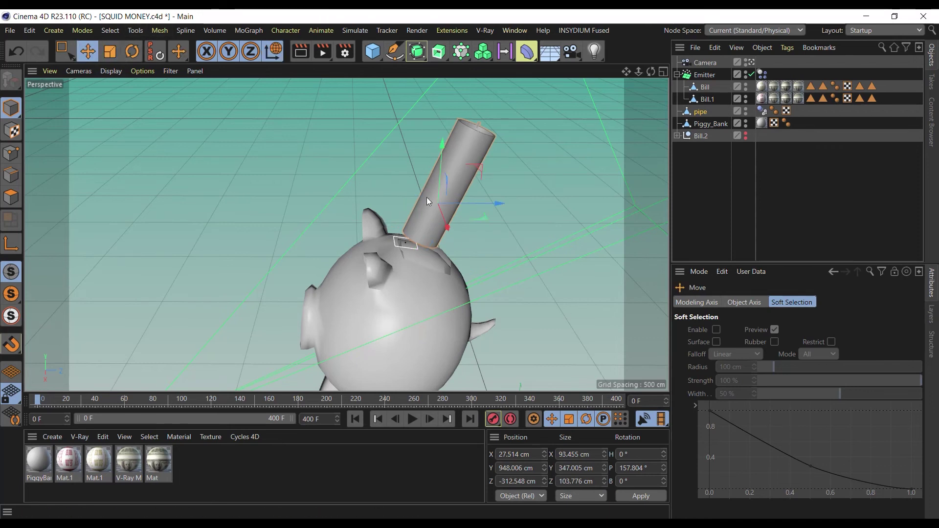
drag(440, 178, 430, 203)
click(510, 160)
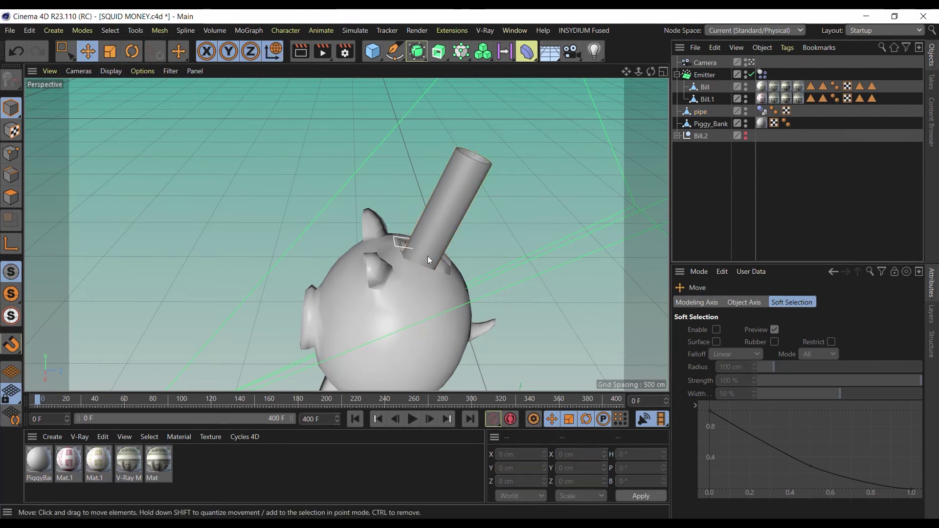
- Check the pipe through the Camera and scale it uniformly to about 116 × 431 × 129 cm
alt+drag(428, 256, 423, 229)
middle_click(423, 229)
middle_click(235, 135)
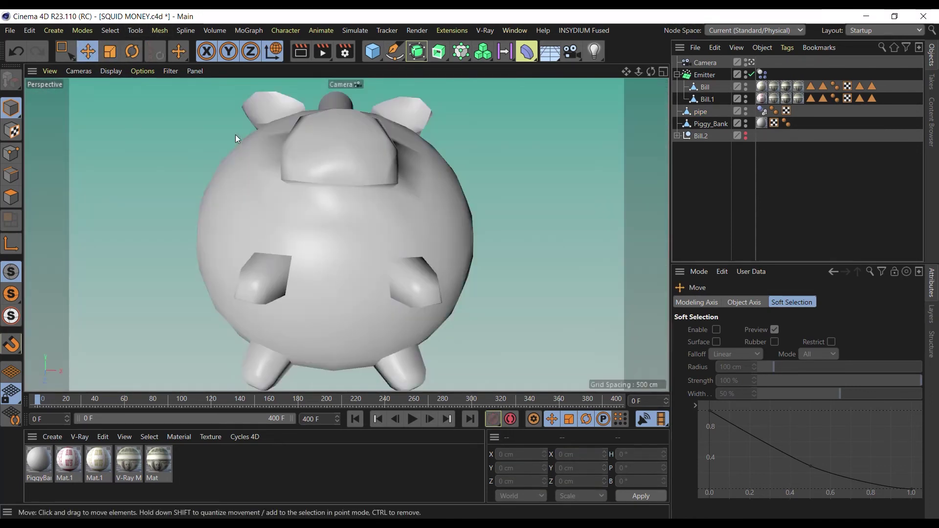
click(334, 102)
click(110, 51)
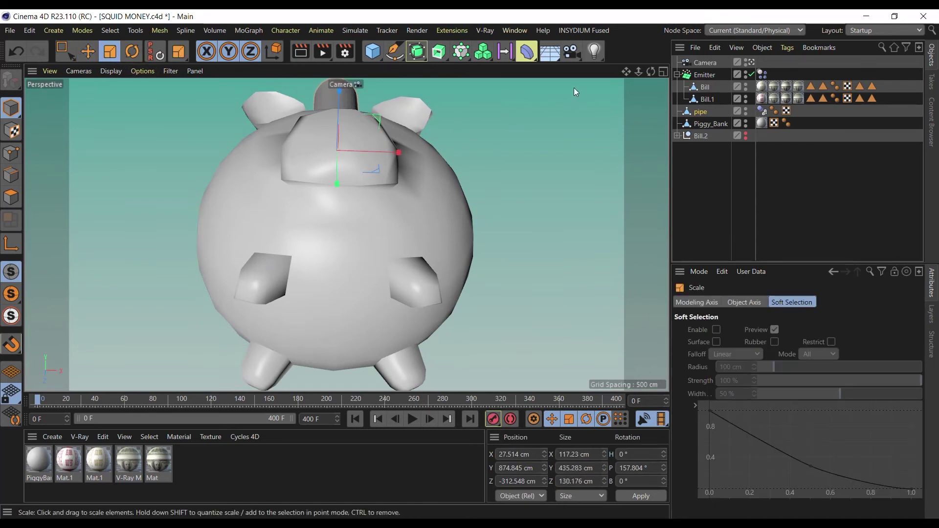
drag(574, 92, 572, 92)
- Move the pipe back along world Z to about -295.3 cm to align it with the piggy bank's hole
middle_click(572, 92)
middle_click(501, 215)
alt+drag(501, 214, 317, 184)
key(e)
key(w)
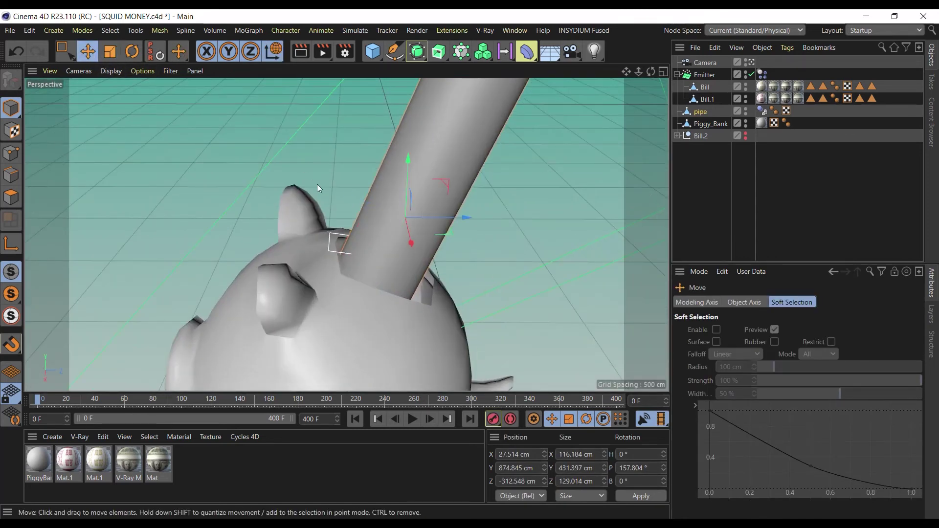
drag(463, 219, 472, 223)
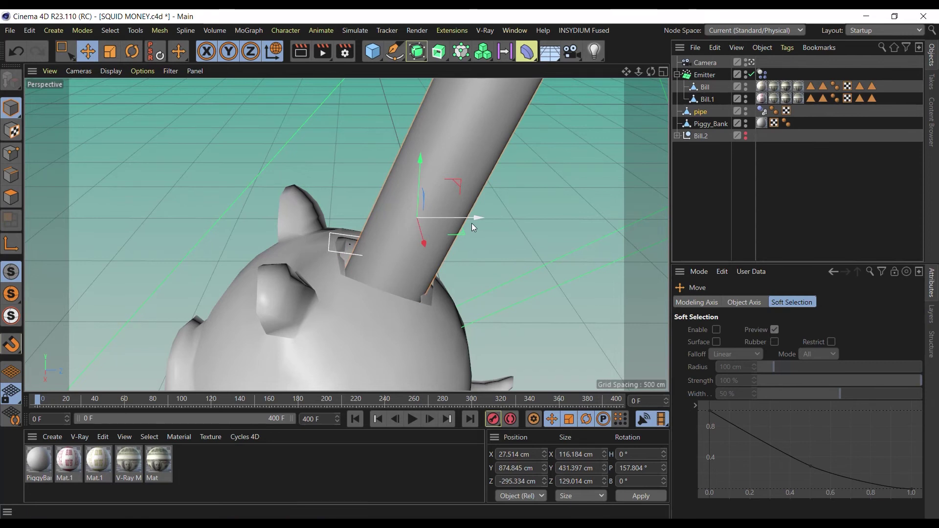
click(524, 198)
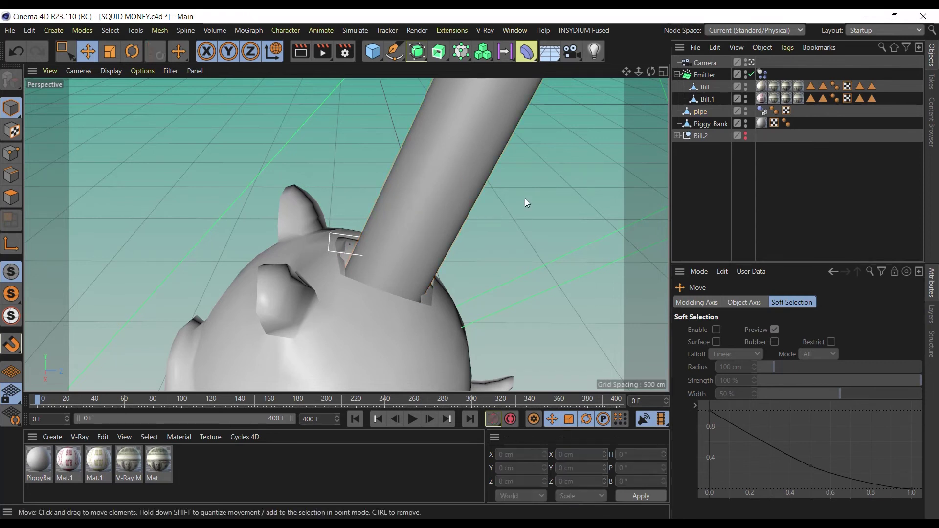
- Move the Emitter inside the tilted pipe to about Z -326.8 cm, play the simulation, and return to frame 0
click(340, 251)
click(704, 75)
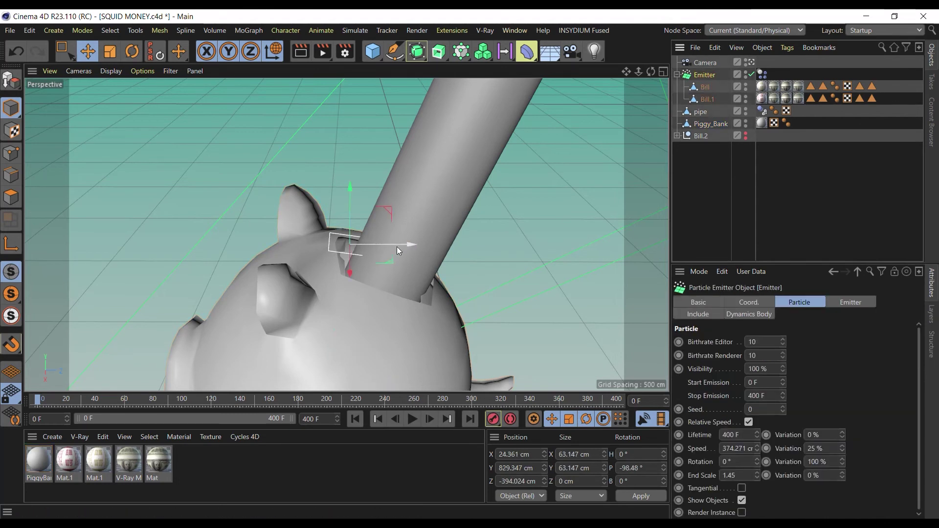
drag(398, 246, 443, 259)
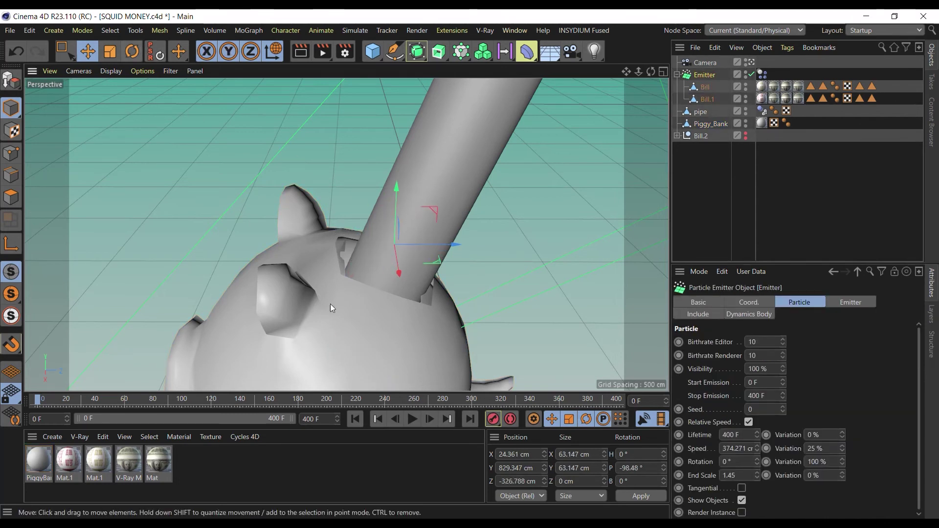
click(413, 420)
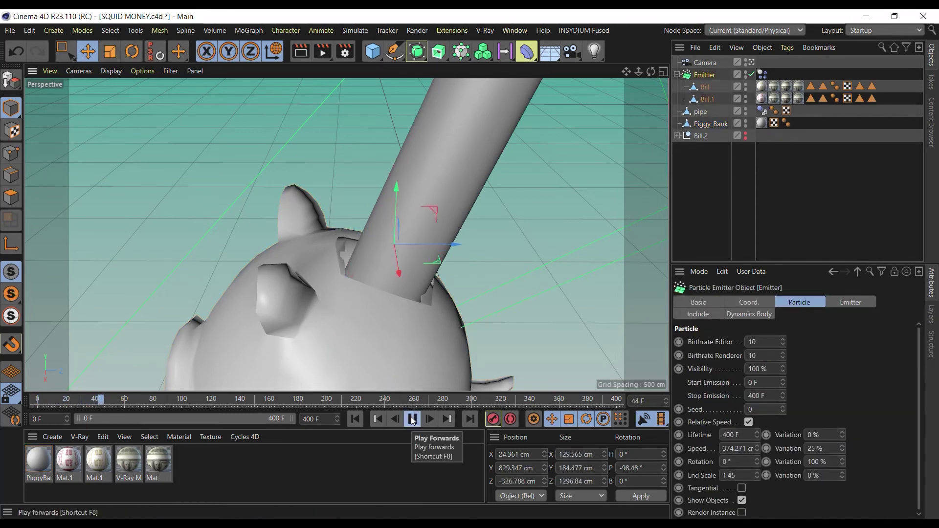
click(359, 420)
- Stretch the Piggy_Bank along its Z axis to about 628.3 cm and check it in the Camera view
scroll(469, 281, down, 10)
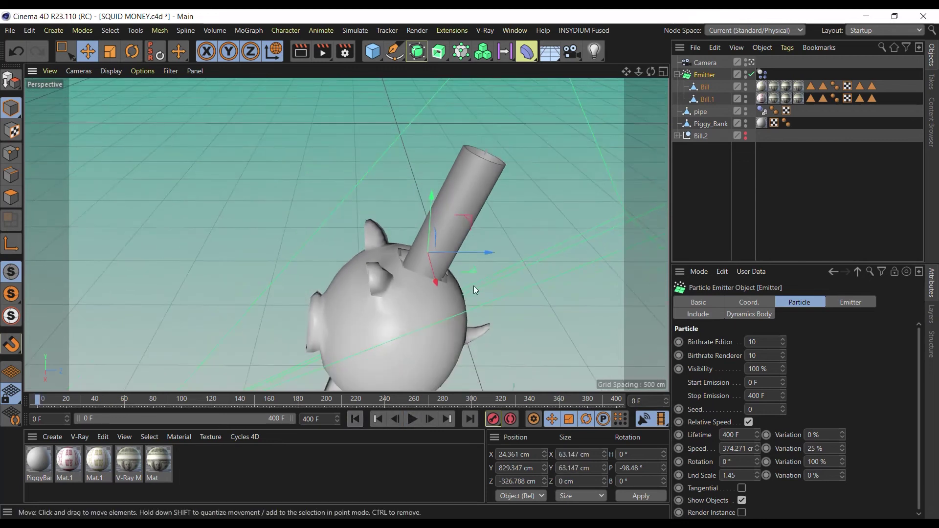
click(442, 340)
key(t)
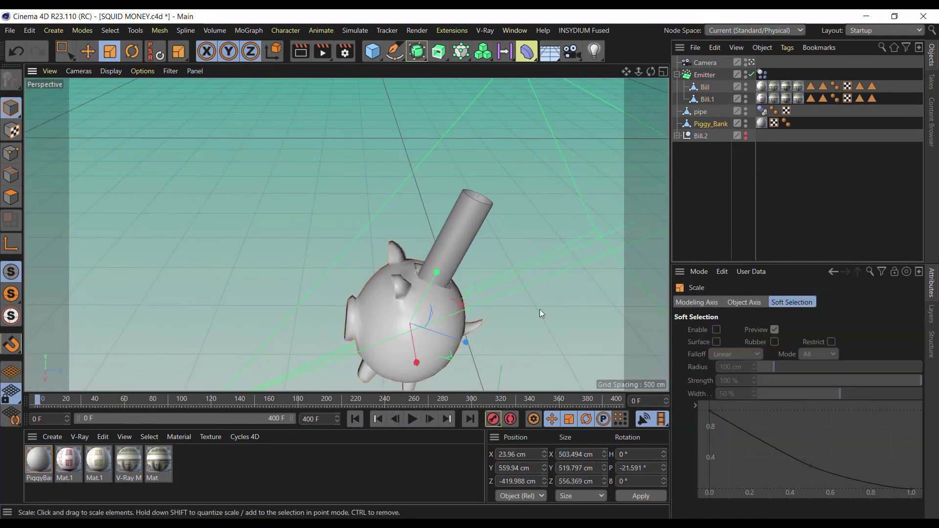
drag(468, 348, 477, 348)
middle_click(340, 281)
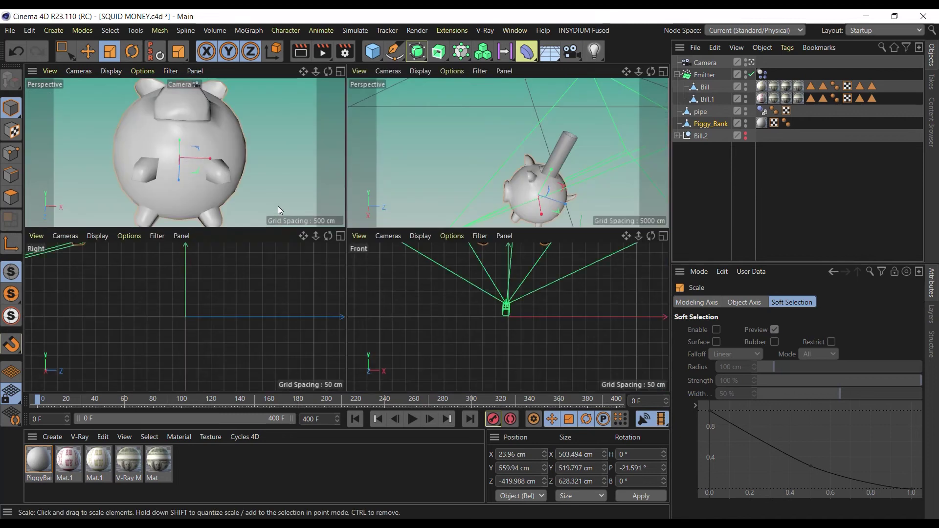
middle_click(262, 160)
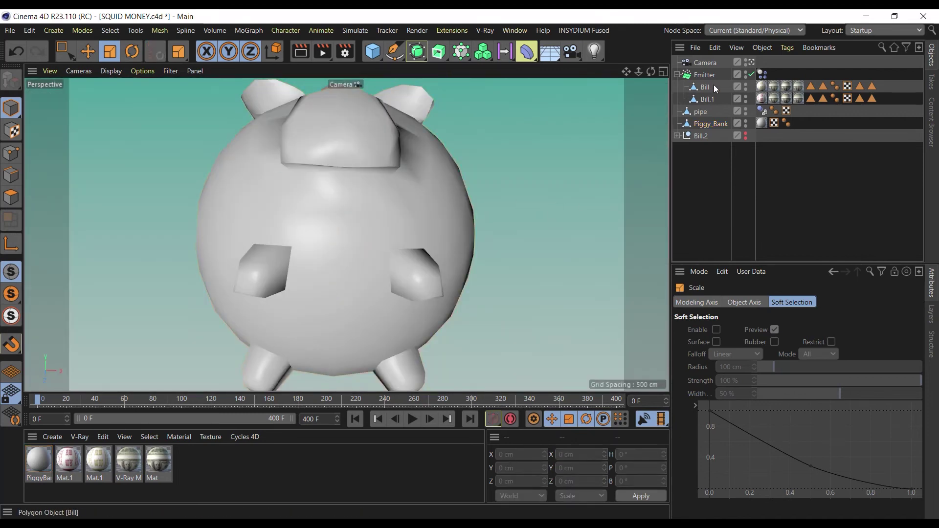
click(715, 124)
click(761, 122)
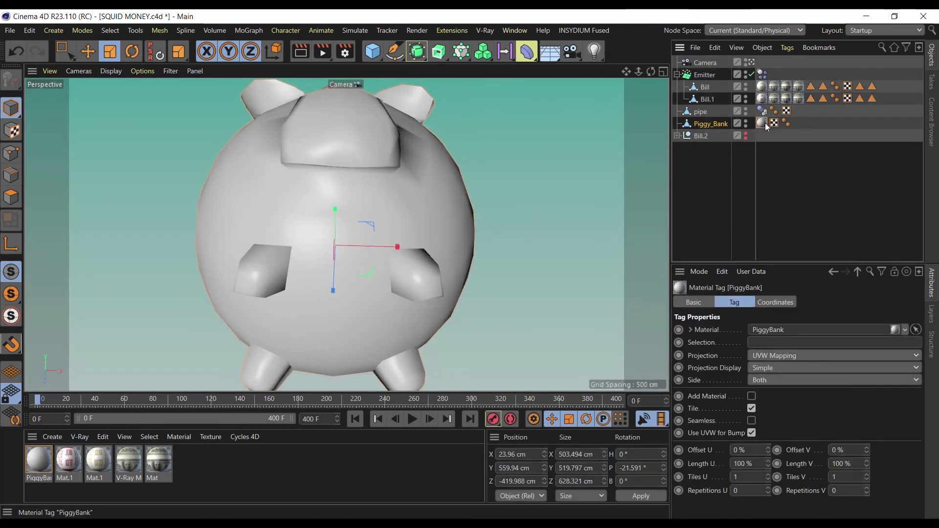
key(Delete)
key(ctrl+z)
click(774, 123)
key(Delete)
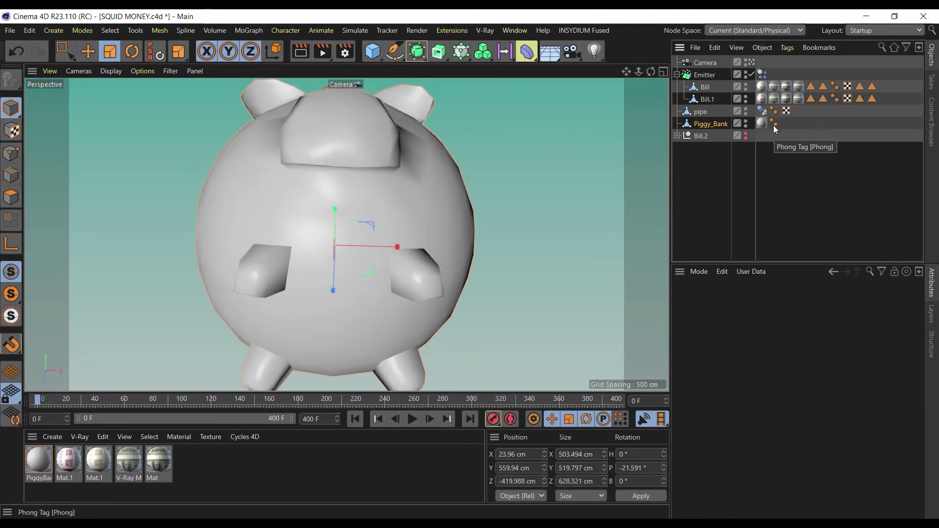
key(ctrl+z)
click(506, 139)
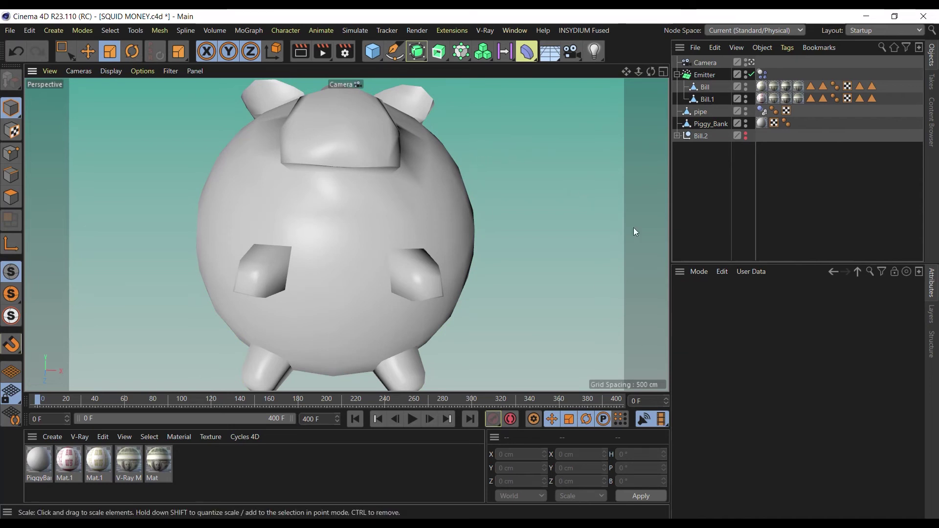
- Switch the viewport display to Lines, play the falling-bill simulation inside the piggy bank, and return to frame 0
click(110, 70)
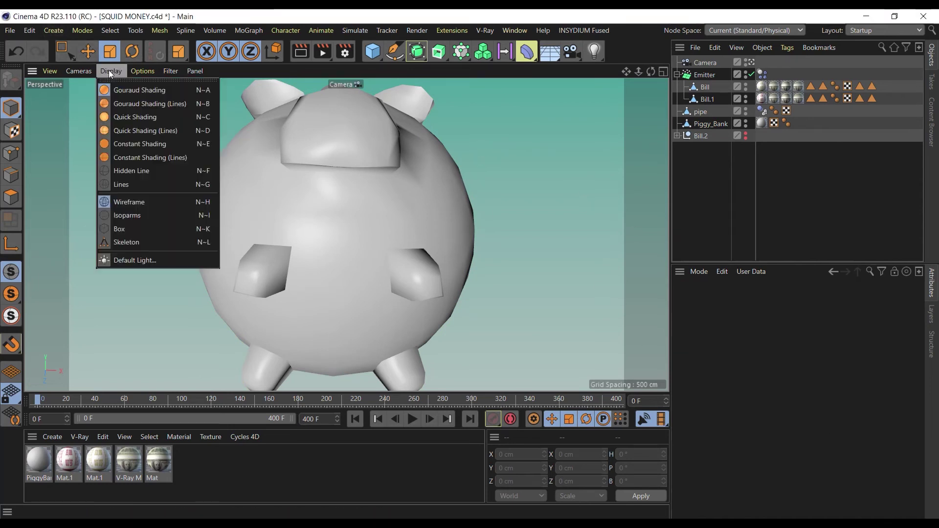
click(131, 184)
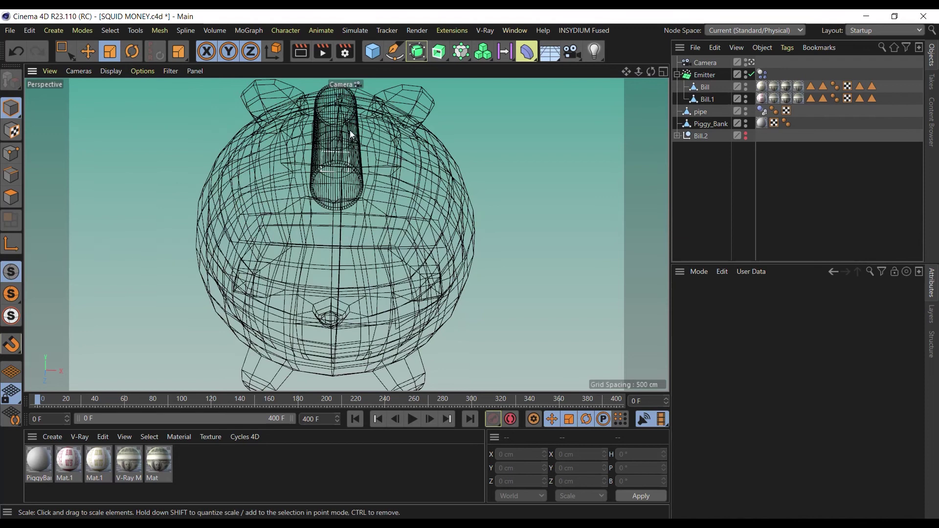
click(415, 422)
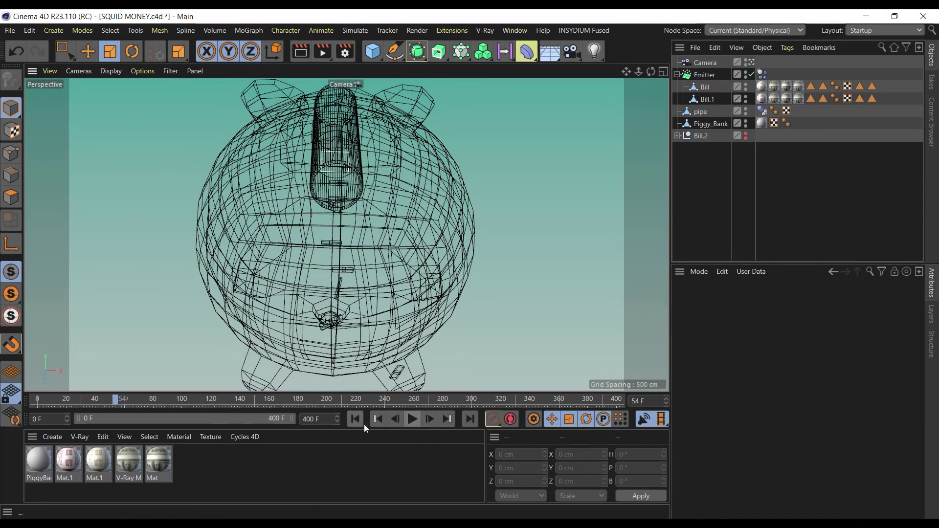
click(361, 424)
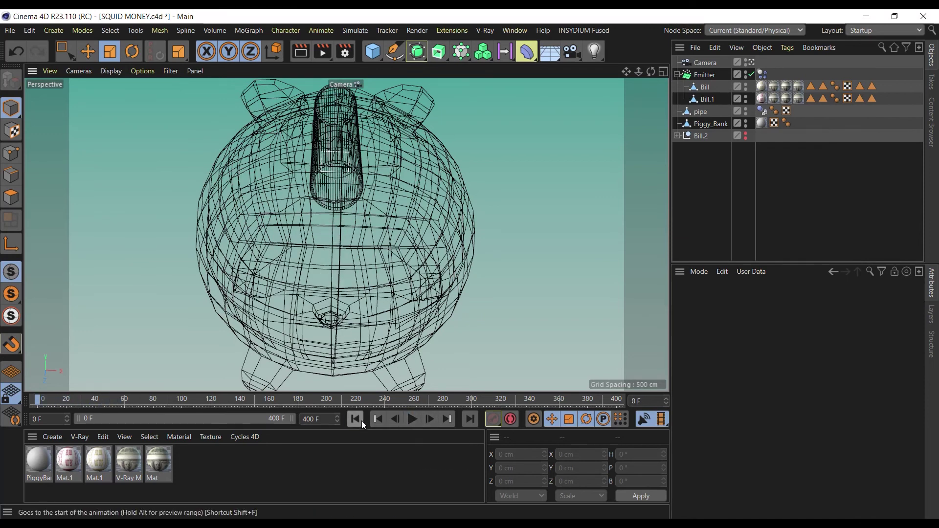
- Add a Collider Body simulation tag to the Piggy_Bank object
click(712, 124)
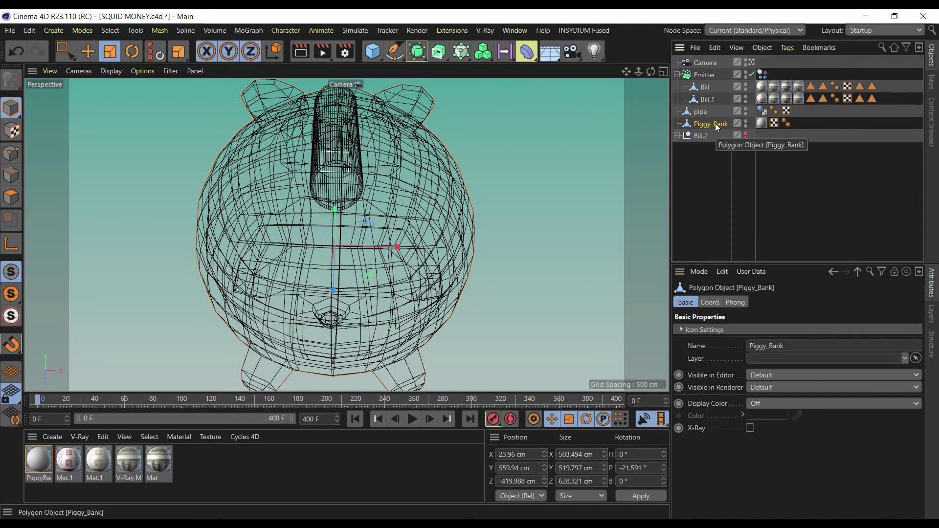
right_click(716, 124)
mouse_move(729, 125)
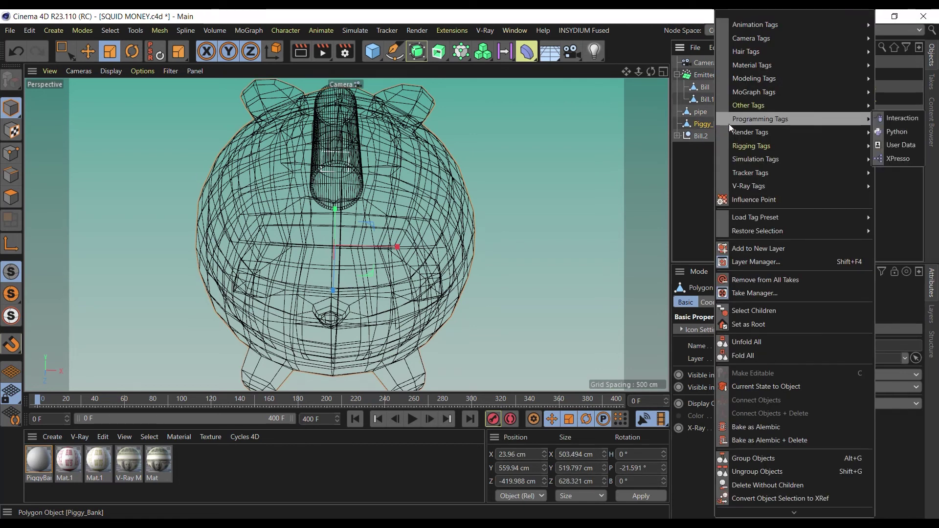
mouse_move(770, 161)
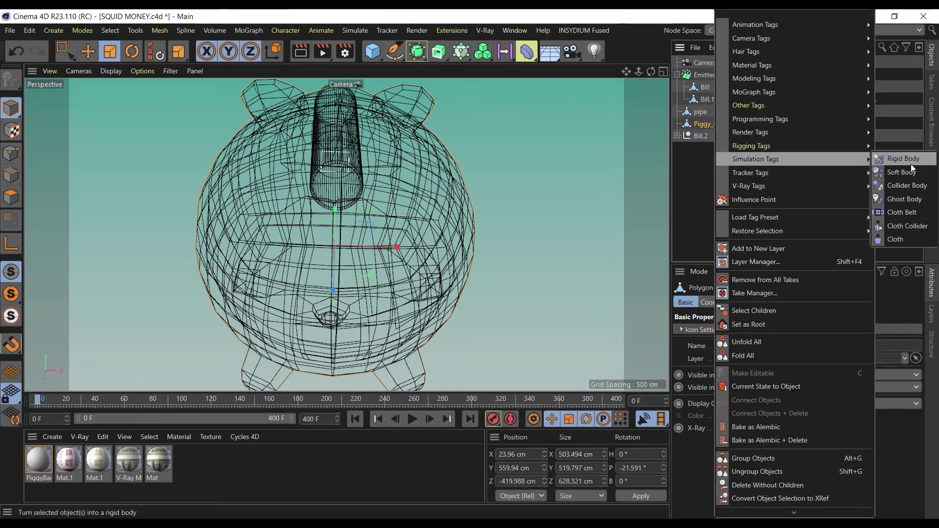
click(907, 186)
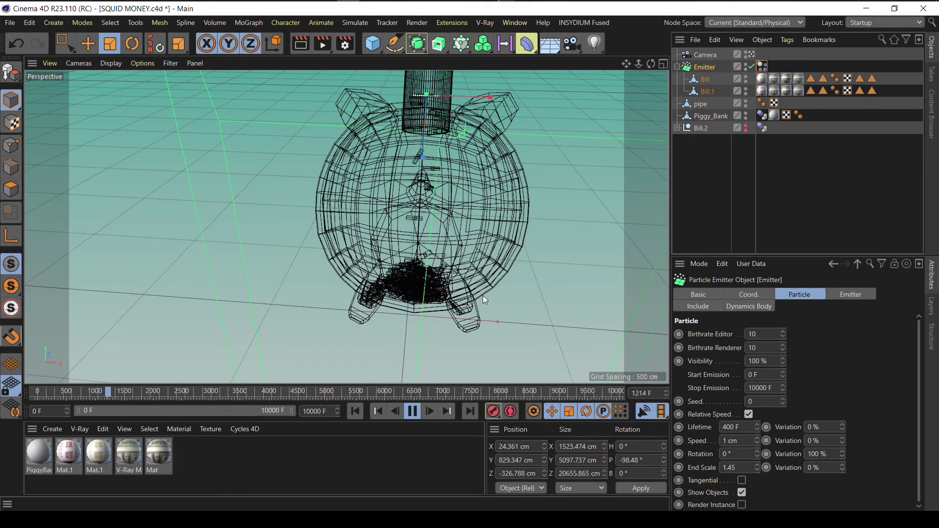
- Stop the simulation and review the Emitter's emitter size and dynamics body settings
click(415, 412)
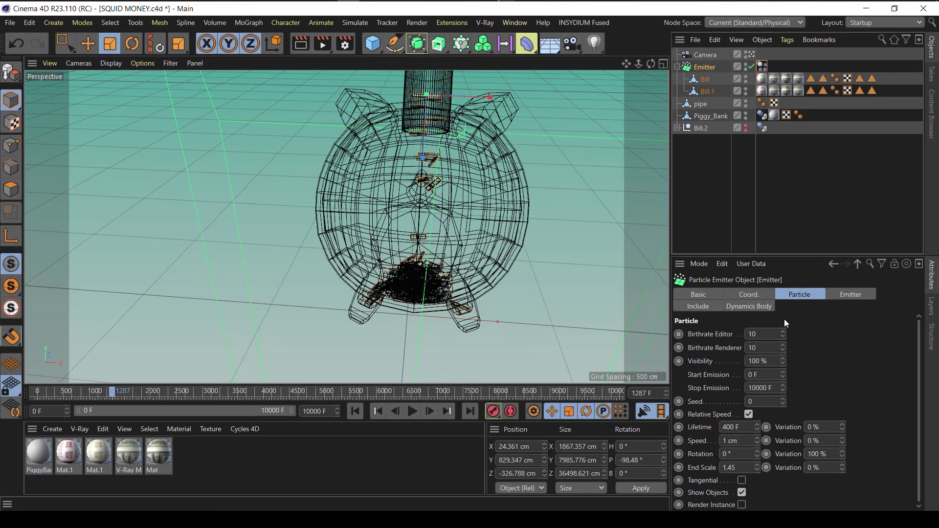
click(852, 295)
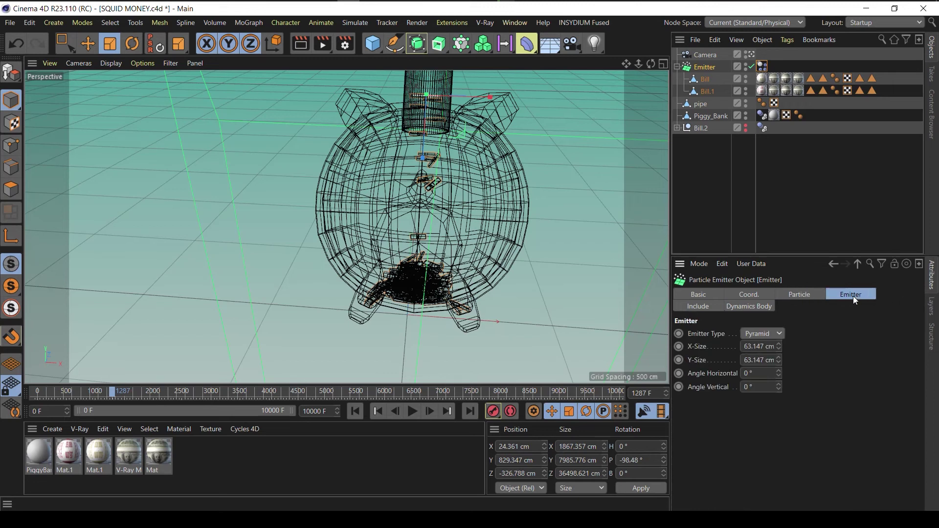
click(765, 309)
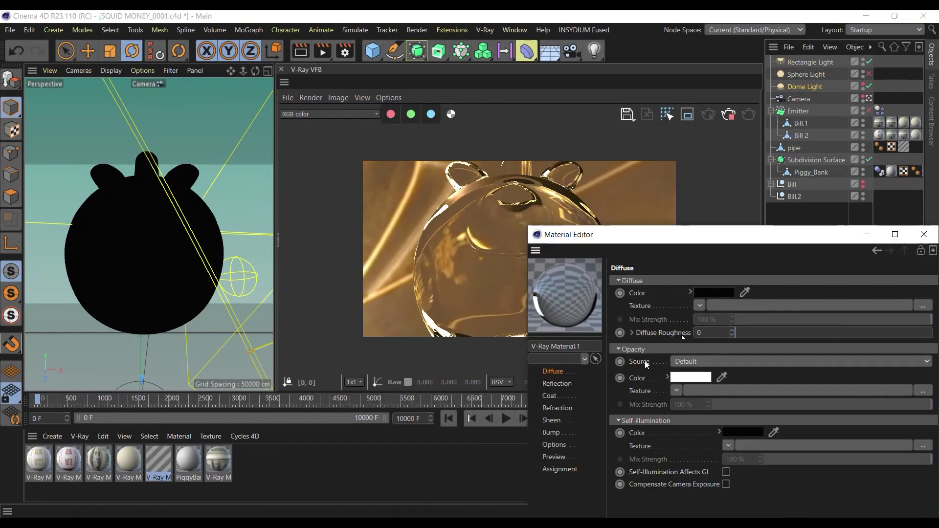
- Adjust the mix strength of V-Ray Material.1's refraction Noise texture and try the Zada and Cell Noise types
click(561, 378)
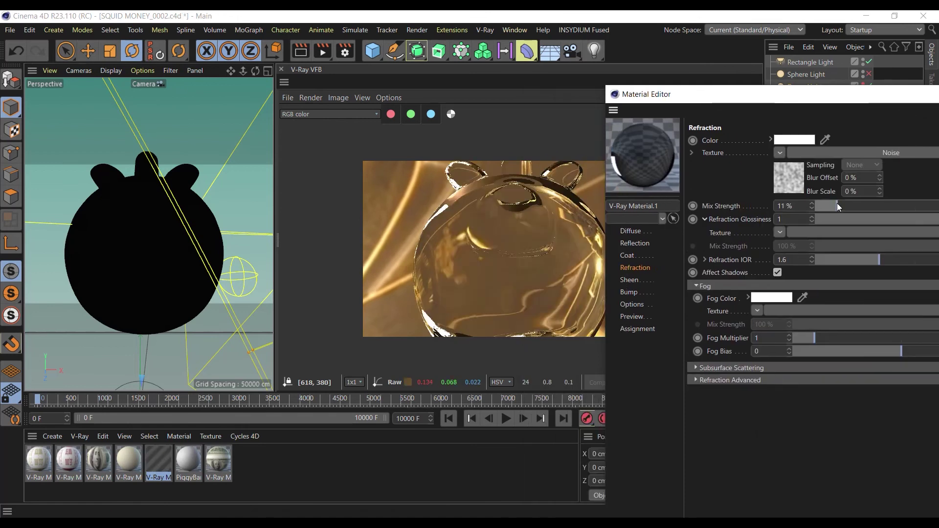
click(838, 203)
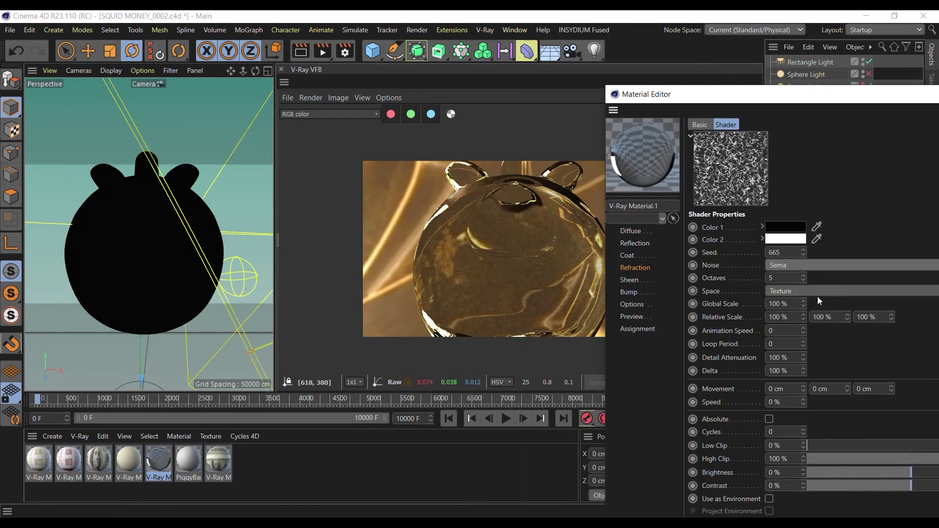
click(788, 265)
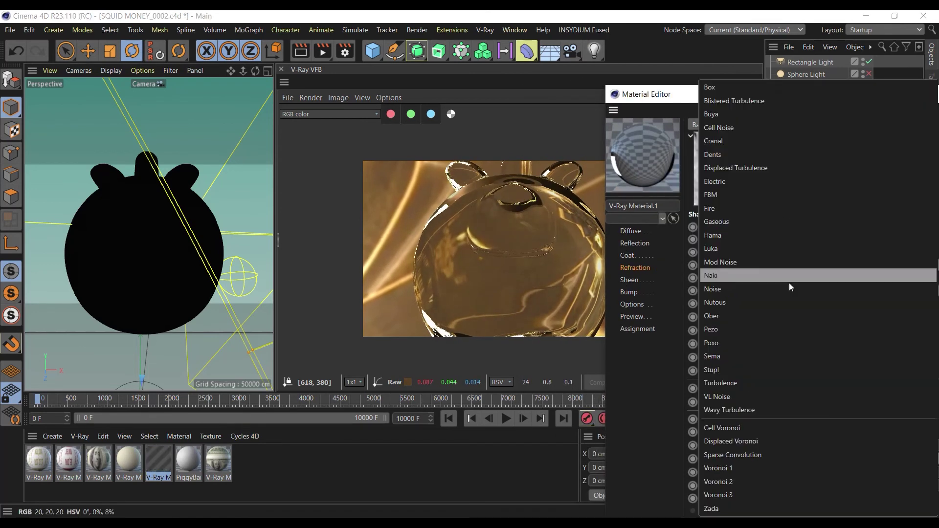
click(789, 265)
click(771, 509)
click(816, 267)
click(801, 128)
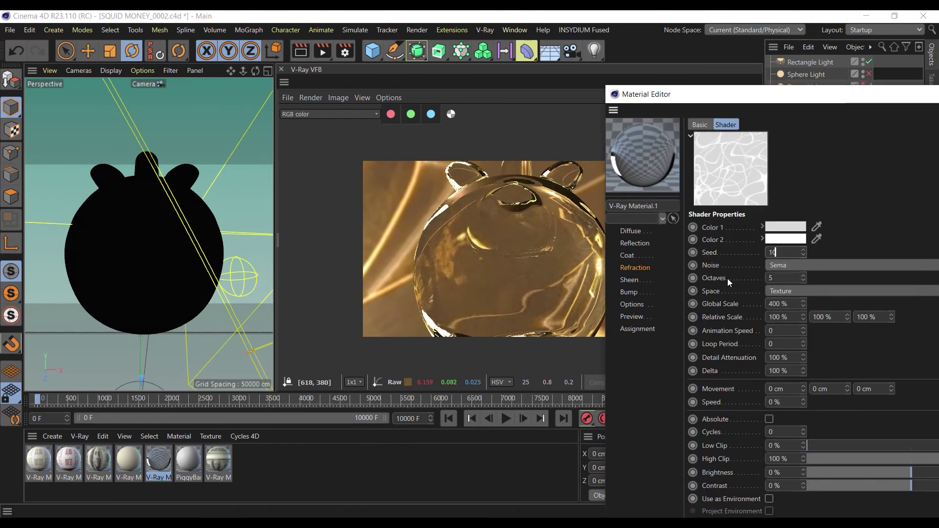
- Set the refraction Noise shader's global scale to 400 %
double_click(782, 304)
text(400)
key(Return)
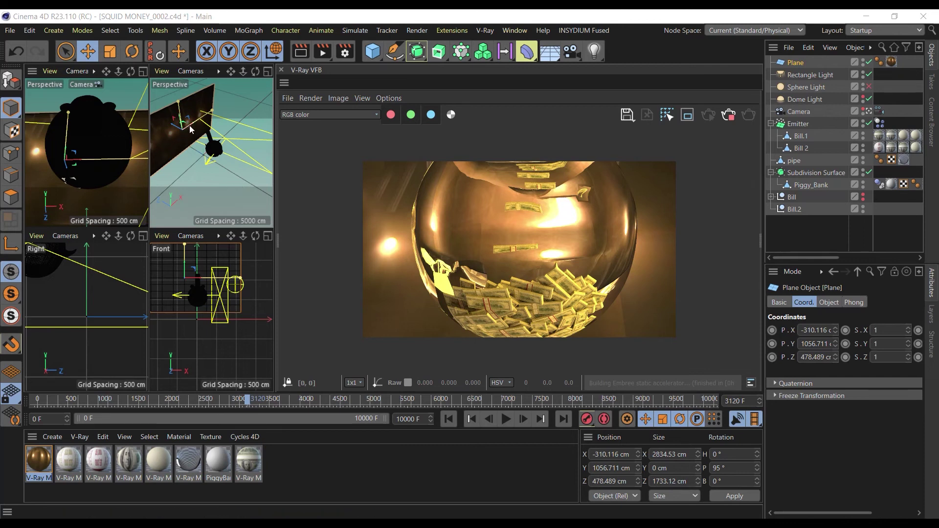
- Move the background Plane along X to about -275.6 cm and reframe the piggy bank in the Camera view
mouse_move(194, 129)
mouse_down()
mouse_move(202, 129)
mouse_move(192, 131)
mouse_up()
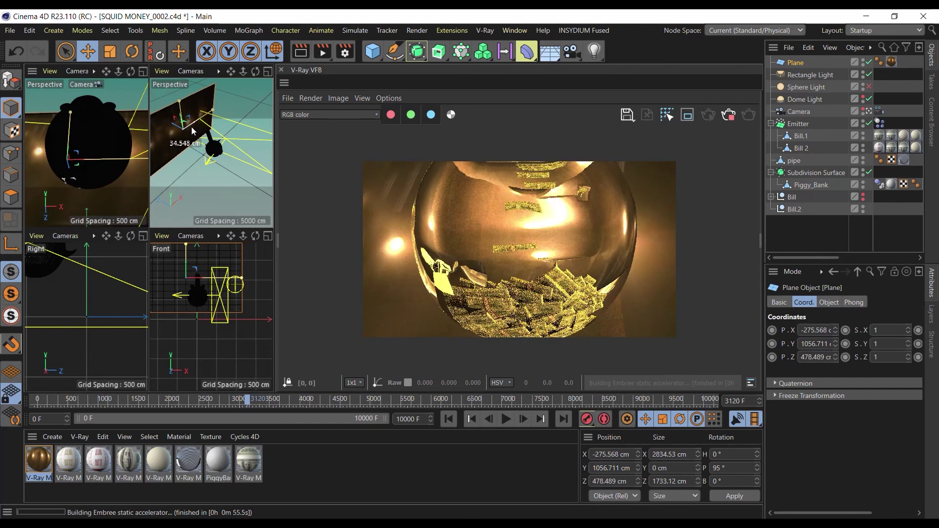
middle_click(119, 172)
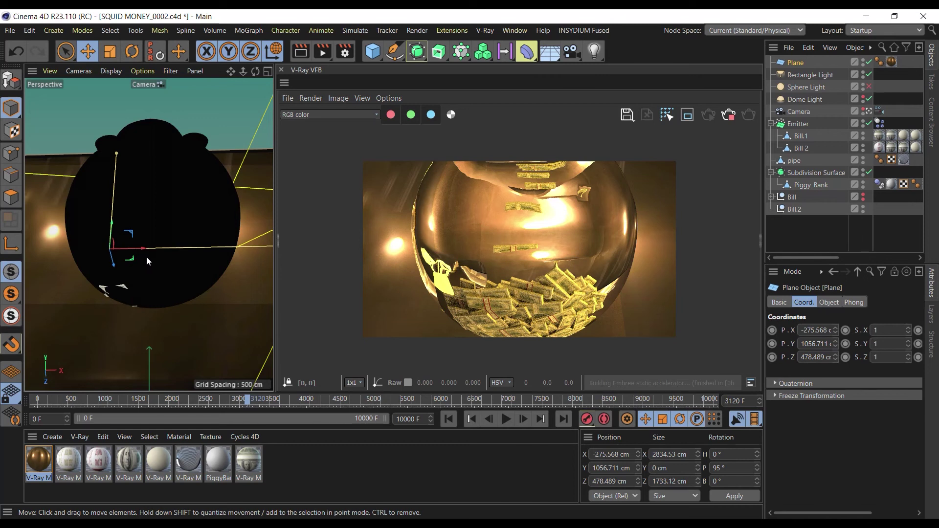
scroll(147, 249, down, 2)
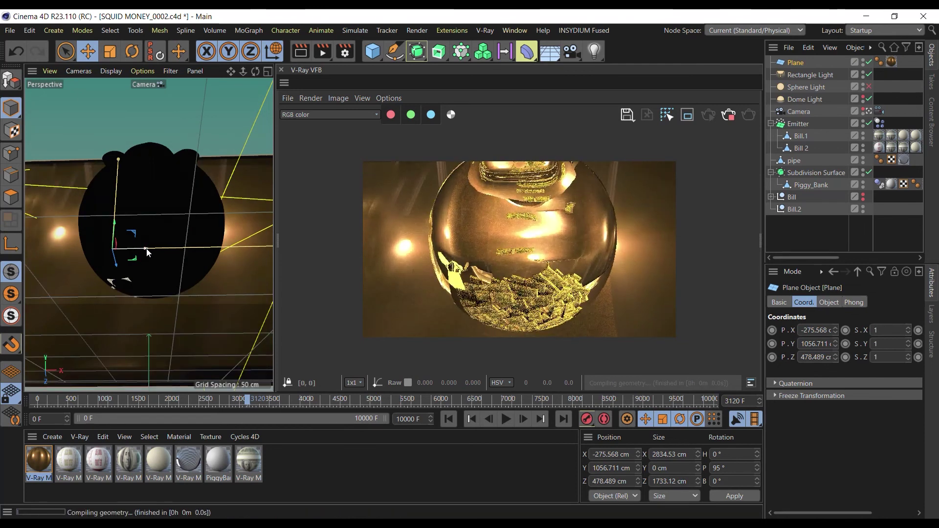
scroll(147, 252, down, 2)
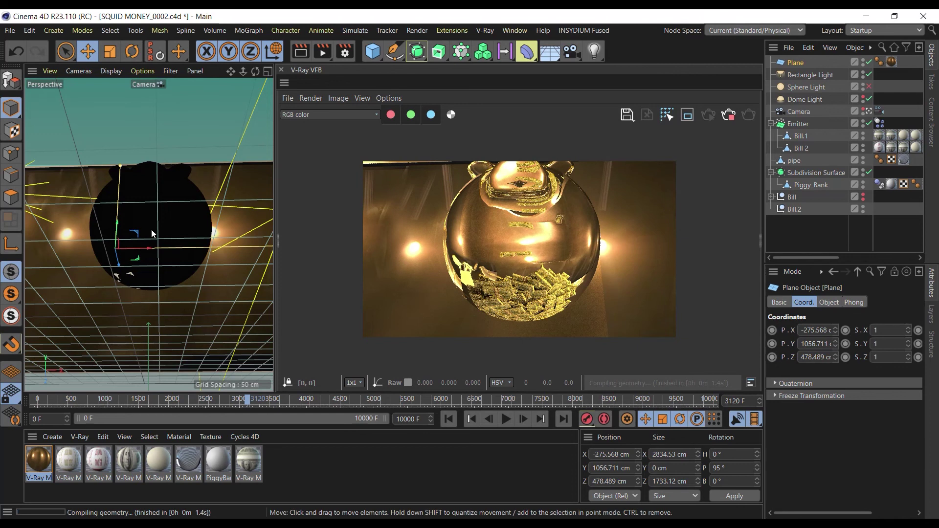
scroll(152, 231, up, 2)
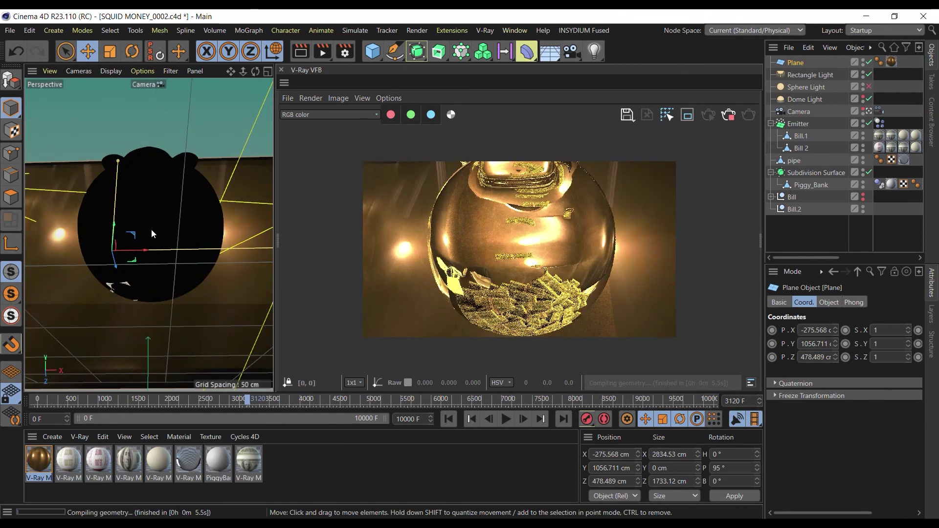
scroll(150, 239, up, 2)
alt+middle_drag(148, 252, 151, 265)
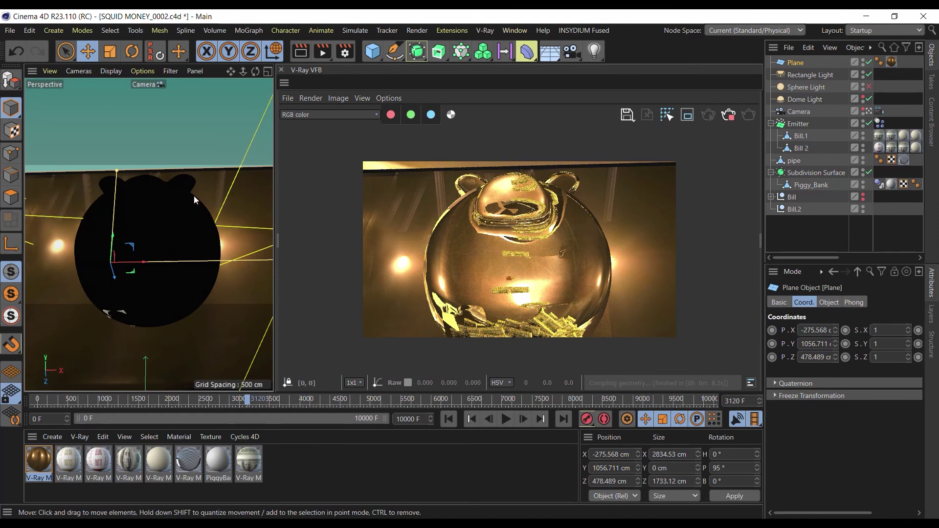
- Raise the background Plane to about Y 1283.3 cm and scale it up to about 3912 × 2392 cm
drag(113, 243, 113, 219)
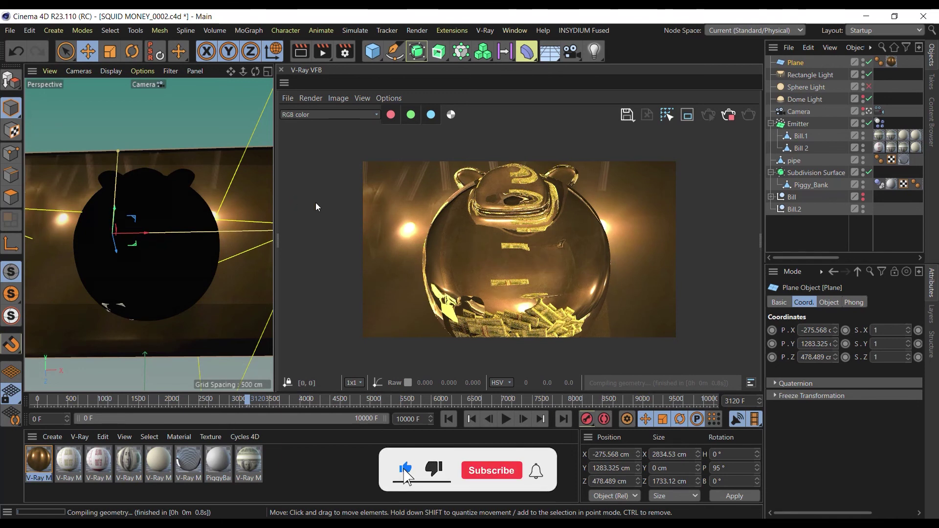
key(t)
drag(125, 237, 160, 236)
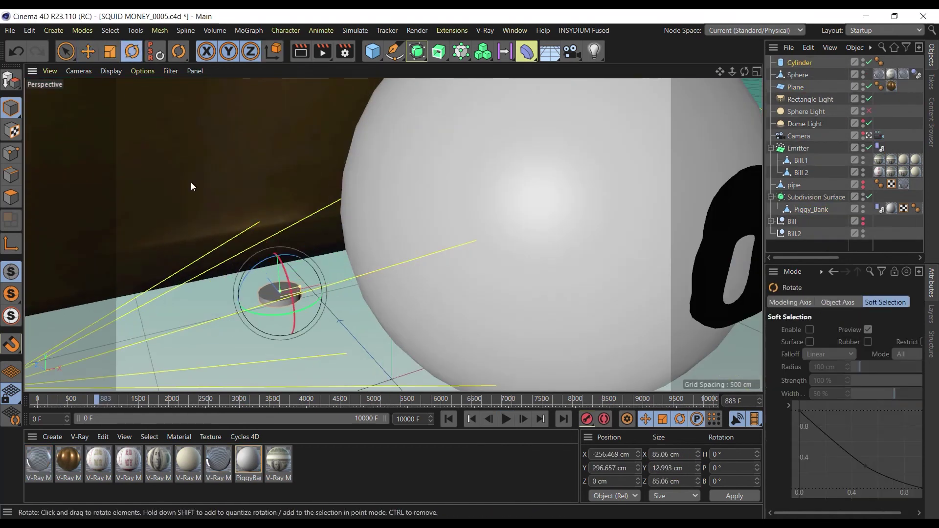
- Rotate the Cylinder.1 disc to line it up with the side of the sphere
key(t)
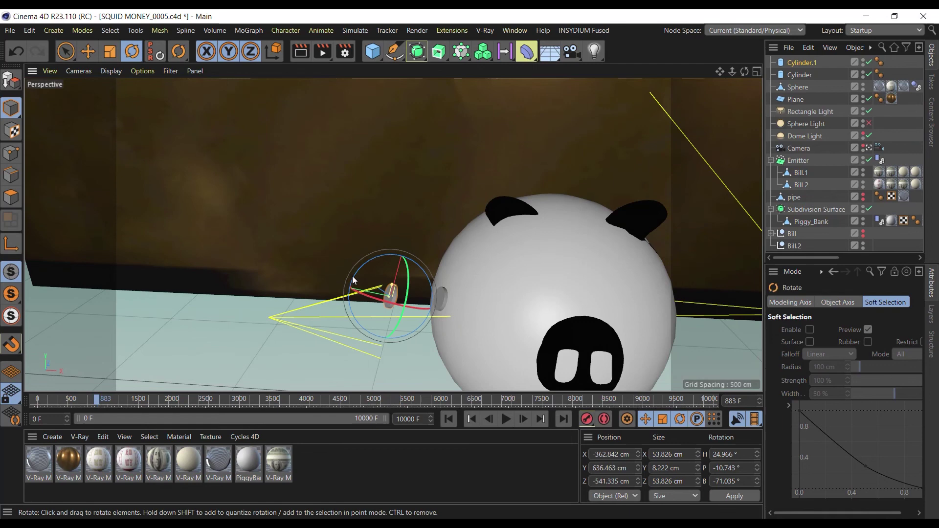
drag(360, 272, 419, 248)
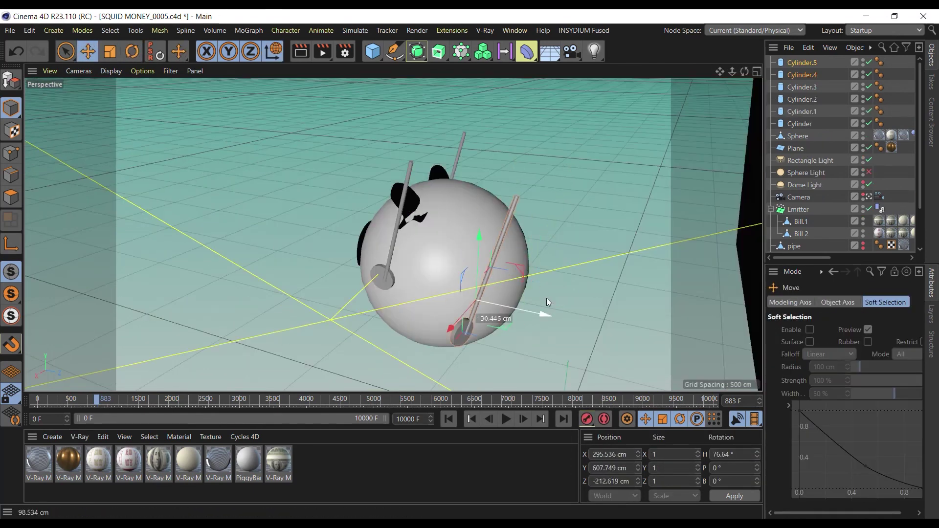
- Move the Cylinder.4 and Cylinder.5 disc-and-rod pair behind the sphere to about X 47.9, Y 684.1, Z -156 cm, pitched about 13.1°
drag(547, 302, 557, 150)
key(r)
key(o)
click(110, 52)
mouse_move(562, 265)
alt+mouse_down()
mouse_move(509, 196)
mouse_move(594, 154)
mouse_move(431, 245)
mouse_move(390, 165)
mouse_move(393, 234)
mouse_move(455, 230)
alt+mouse_up()
click(132, 51)
key(n)
key(g)
click(88, 51)
key(F5)
middle_click(393, 234)
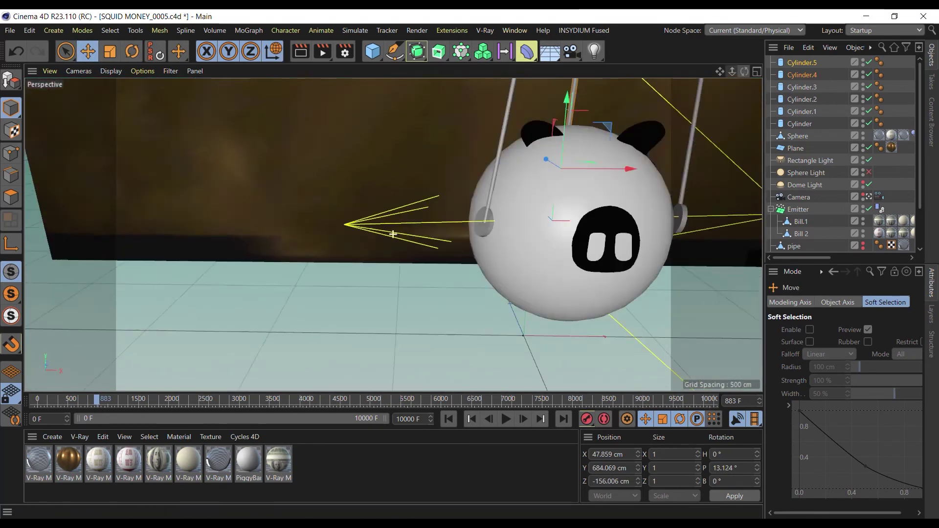
- Create a V-Ray material with a dark grey diffuse color and apply it to the support rods
key(r)
middle_click(416, 242)
middle_click(469, 172)
click(798, 136)
click(79, 437)
click(128, 292)
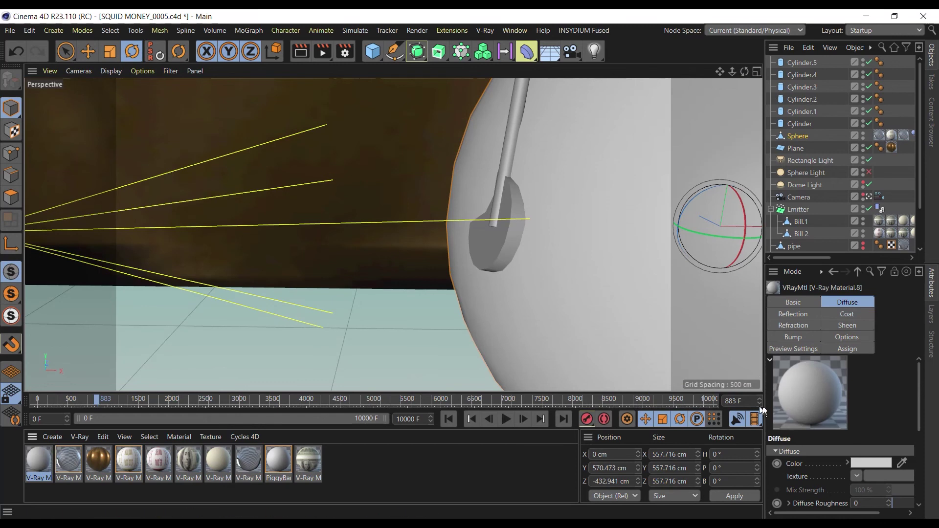
double_click(39, 460)
click(369, 119)
click(590, 62)
scroll(392, 235, down, 5)
drag(39, 460, 242, 254)
- Create a second, glossy reflective V-Ray material and apply it to a support disc on the sphere
click(80, 436)
click(128, 292)
double_click(40, 460)
click(591, 61)
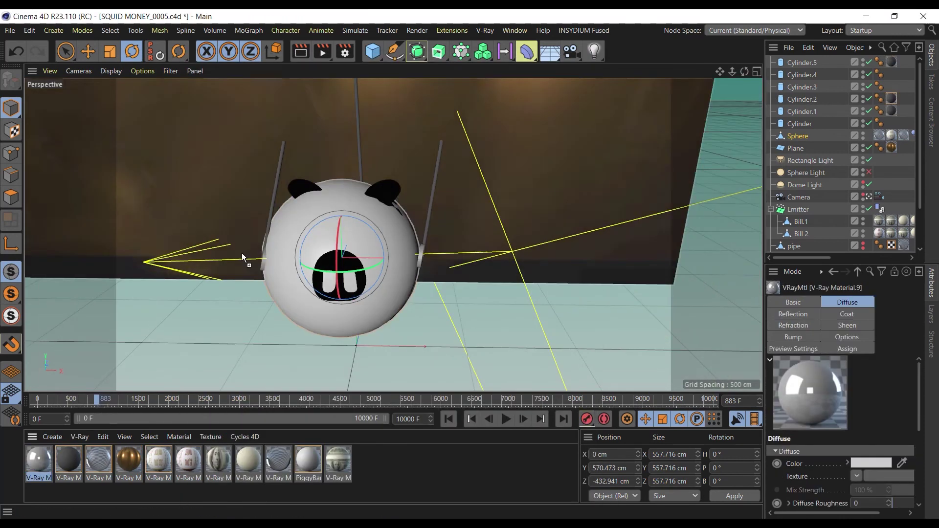
alt+drag(372, 235, 509, 205)
drag(40, 460, 509, 204)
- Shift the selected disc and rod into place on the sphere and apply the reflective material to another disc
scroll(509, 205, up, 5)
click(509, 201)
shift+click(507, 166)
drag(512, 173, 533, 164)
drag(40, 460, 265, 222)
- Move the Cylinder and Cylinder.1 disc-and-rod pair to the sphere's front side at about X -128.9, Y 482.5, Z -700.4 cm
click(322, 313)
shift+click(343, 220)
key(e)
drag(389, 312, 403, 321)
drag(347, 308, 337, 316)
drag(334, 252, 343, 313)
alt+drag(362, 294, 342, 274)
click(132, 51)
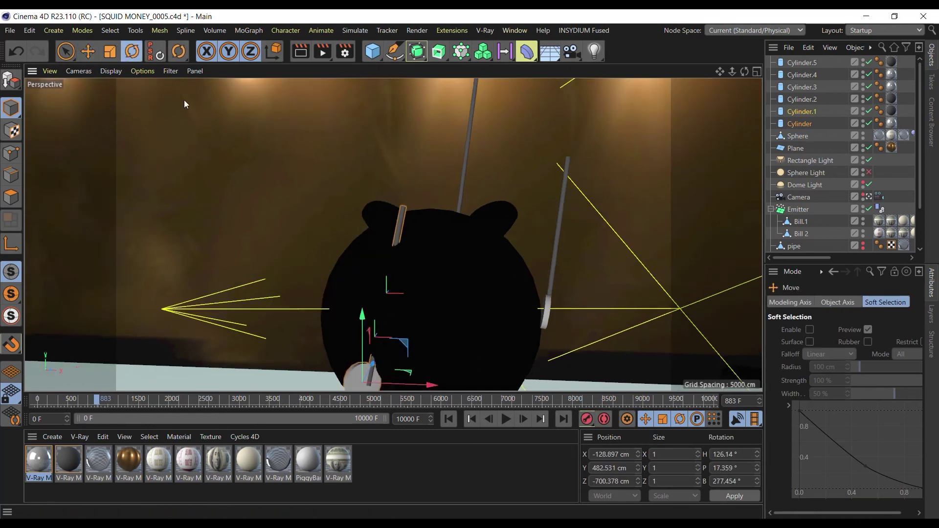
click(273, 51)
drag(356, 361, 354, 385)
scroll(368, 342, up, 4)
click(274, 374)
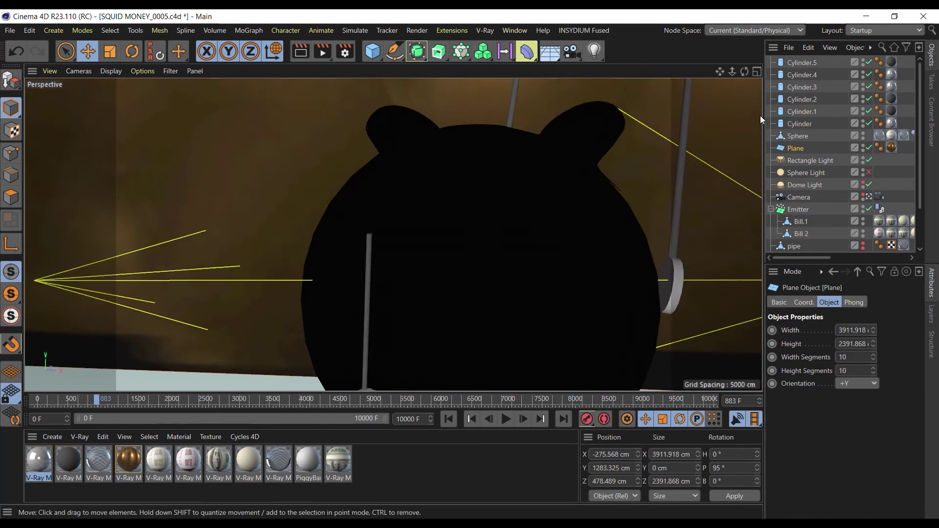
- Adjust V-Ray Material.9's reflection to give the support discs a chrome-like metallic finish
click(800, 123)
alt+drag(421, 274, 470, 255)
click(505, 290)
click(854, 302)
double_click(39, 460)
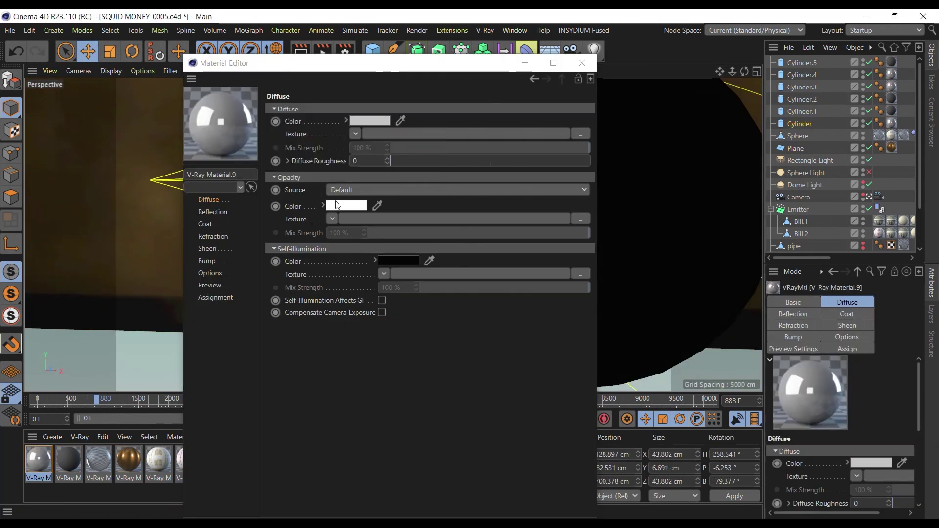
click(214, 210)
click(594, 63)
- Select Cylinder and Cylinder.1 together and move the disc-and-rod pair against the piggy bank's surface
alt+drag(421, 215, 273, 230)
shift+click(53, 157)
drag(122, 236, 150, 234)
- Give V-Ray Material.8 a light grey reflection color and lighten its diffuse color
double_click(68, 460)
click(214, 210)
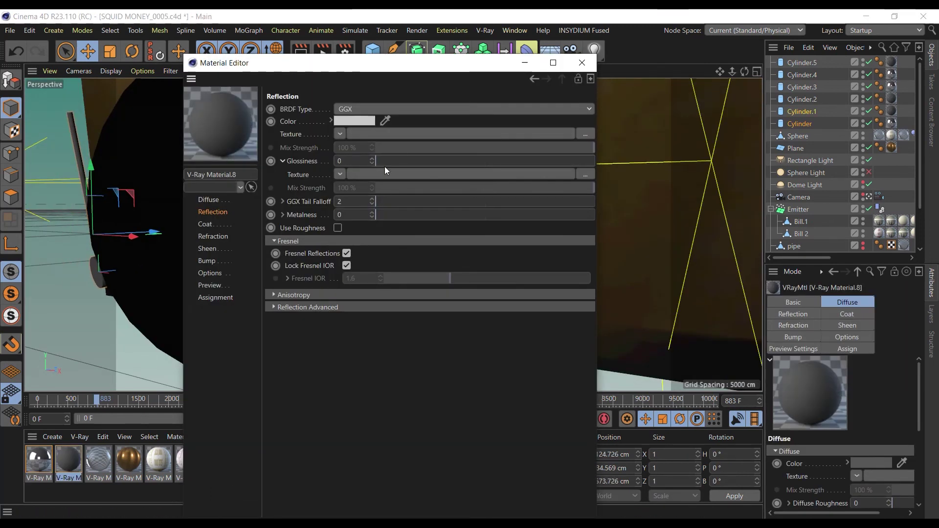
click(215, 200)
click(588, 63)
- Select the Cylinder.3 and Cylinder.2 disc-and-rod pair, then rotate and move it to sit against the piggy bank's side
click(407, 183)
shift+click(441, 115)
click(273, 51)
click(133, 51)
click(88, 51)
mouse_move(441, 97)
mouse_down()
mouse_move(421, 100)
mouse_move(435, 93)
mouse_up()
click(132, 52)
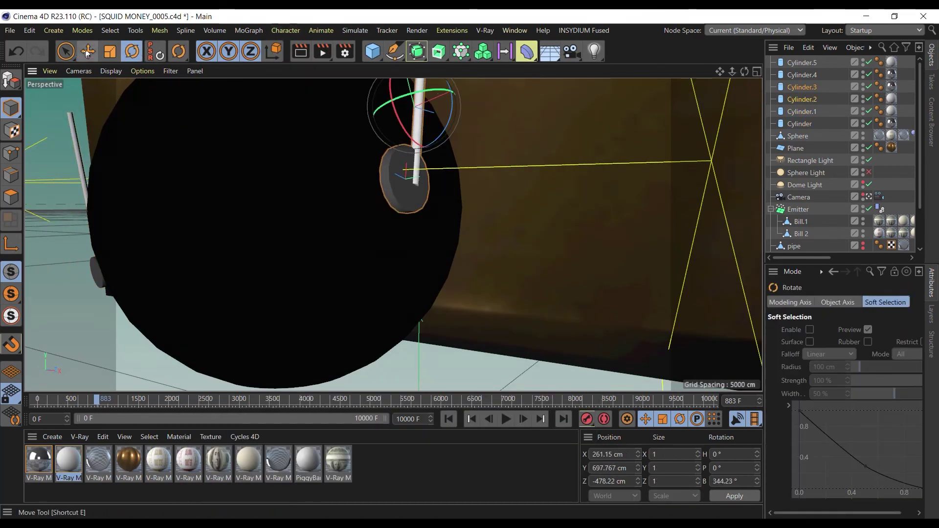
click(88, 52)
alt+drag(391, 233, 528, 230)
click(579, 127)
drag(654, 88, 691, 89)
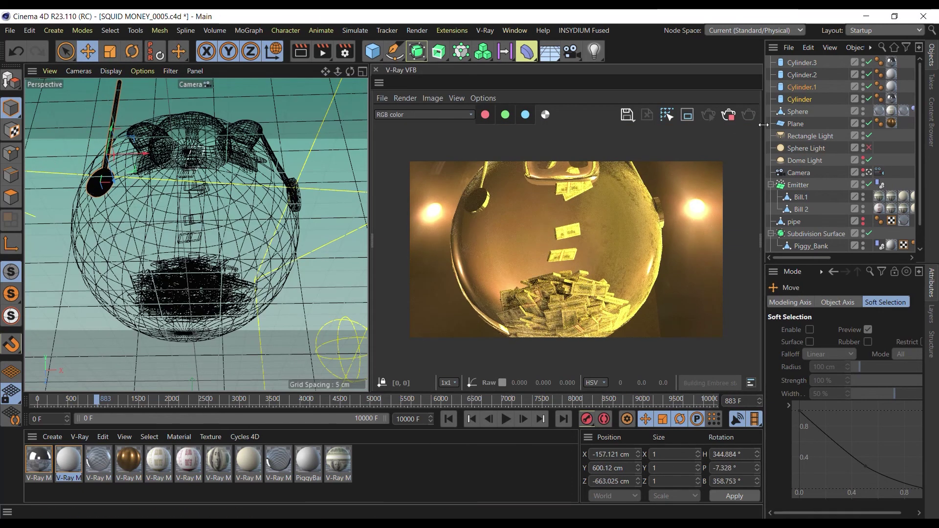
click(10, 30)
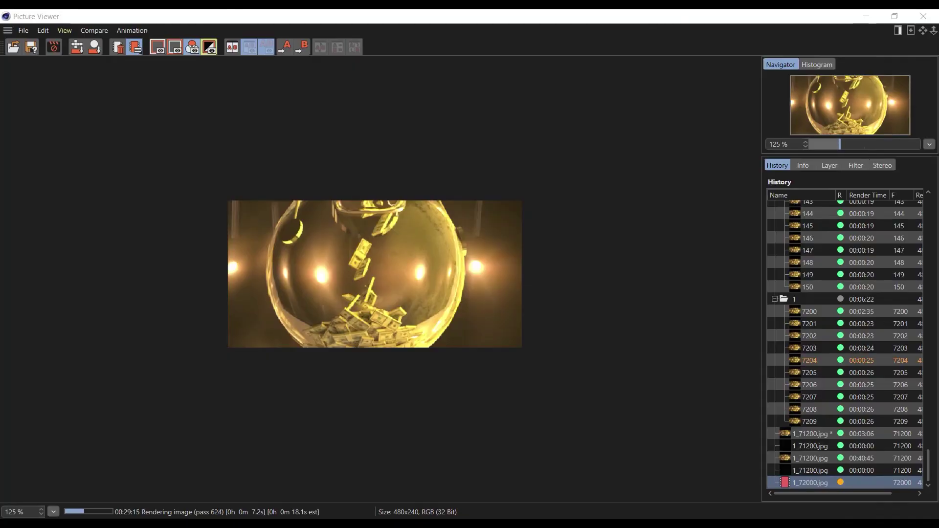